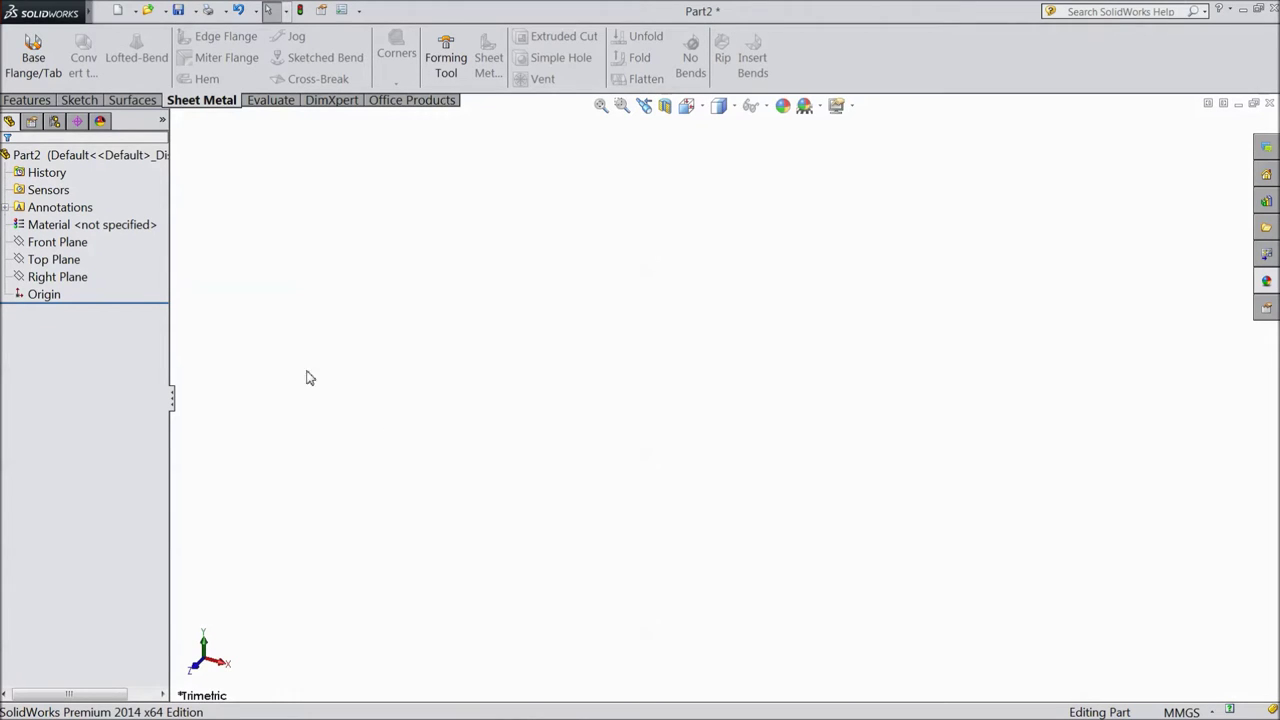
Sketch a closed stepped bolt half-profile on the Front Plane, starting at the origin, with a bottom edge about 11 mm wide and a wider head.
{"action": "left_click", "coordinate": [57, 242]}
{"action": "left_click", "coordinate": [75, 225]}
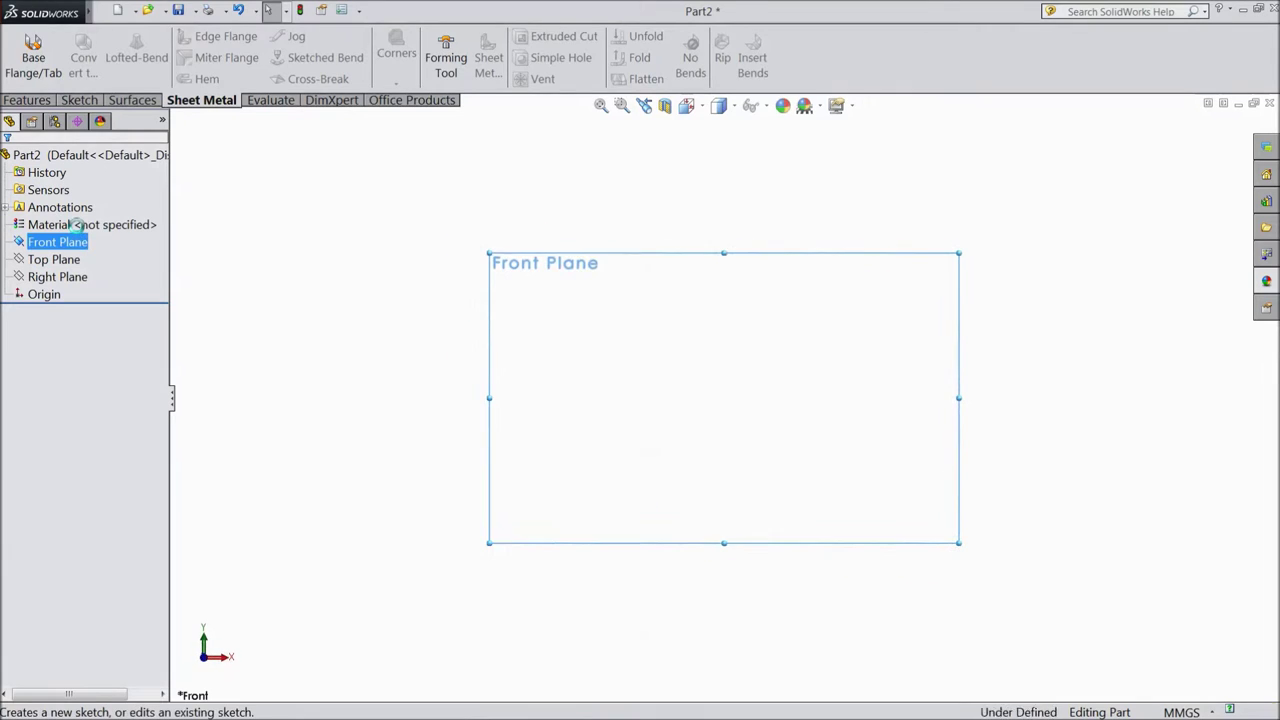
{"action": "left_click", "coordinate": [114, 37]}
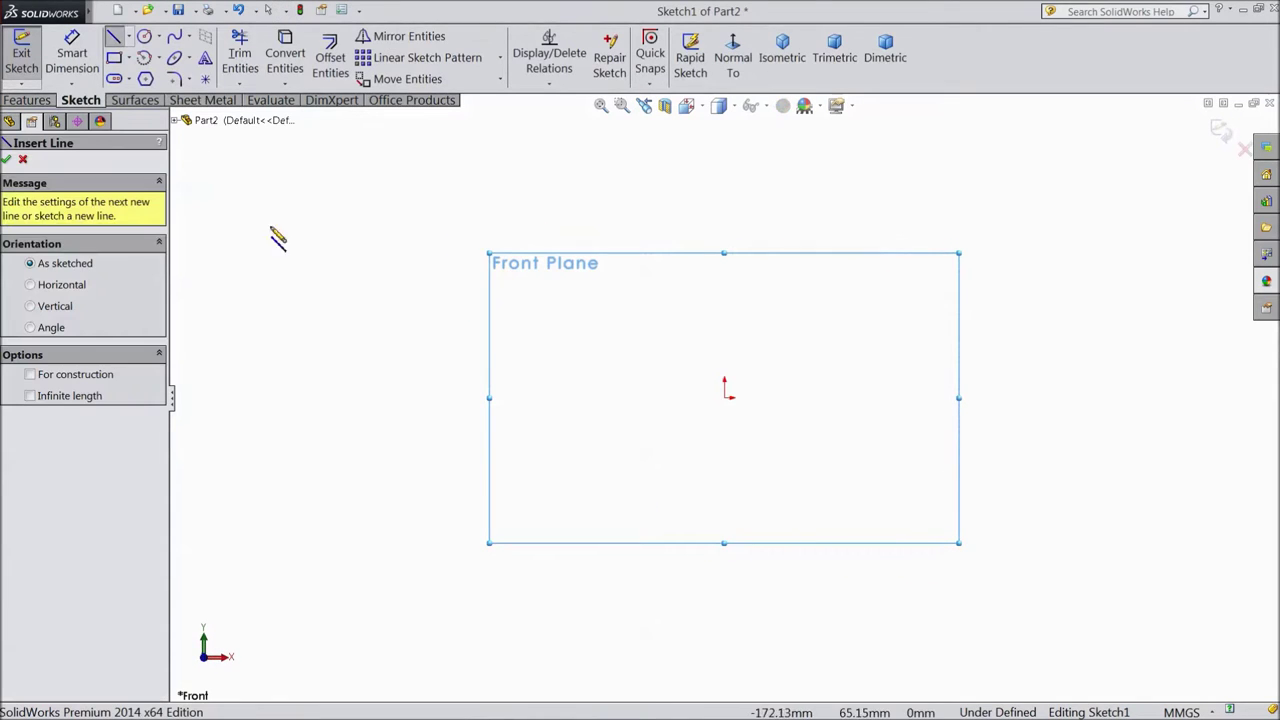
{"action": "left_click", "coordinate": [725, 398]}
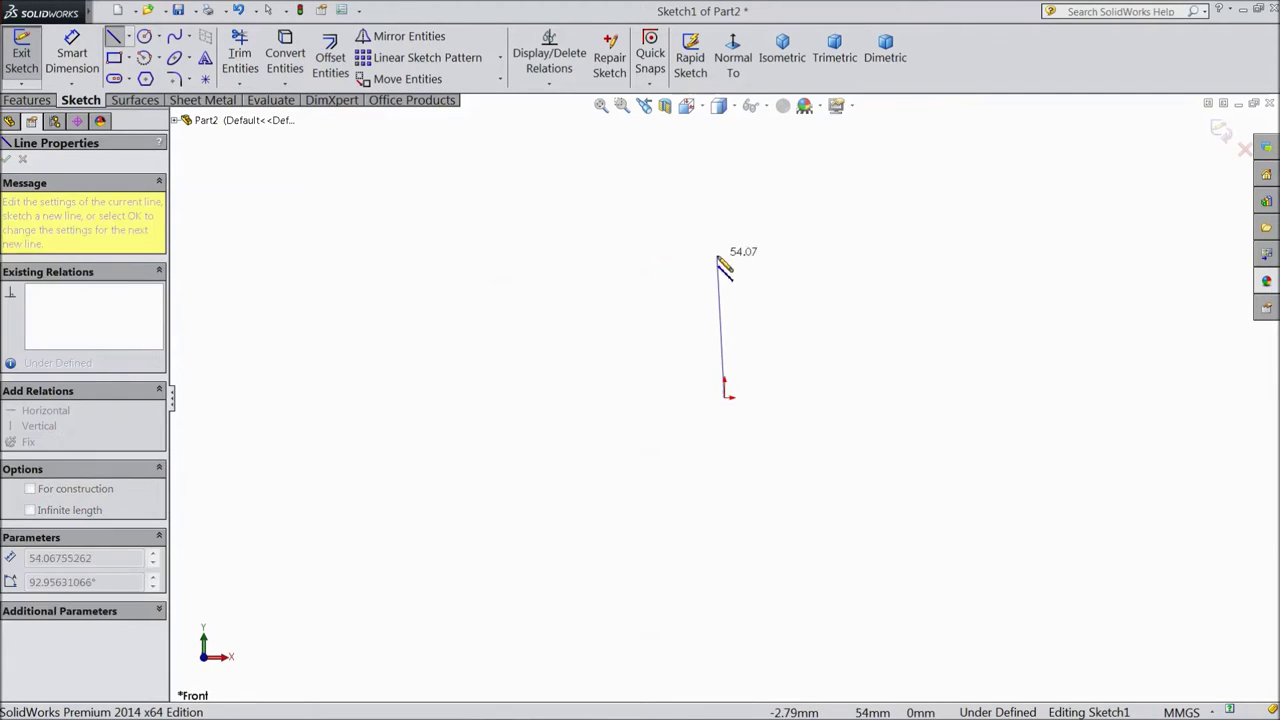
{"action": "left_click", "coordinate": [781, 239]}
{"action": "left_click", "coordinate": [752, 261]}
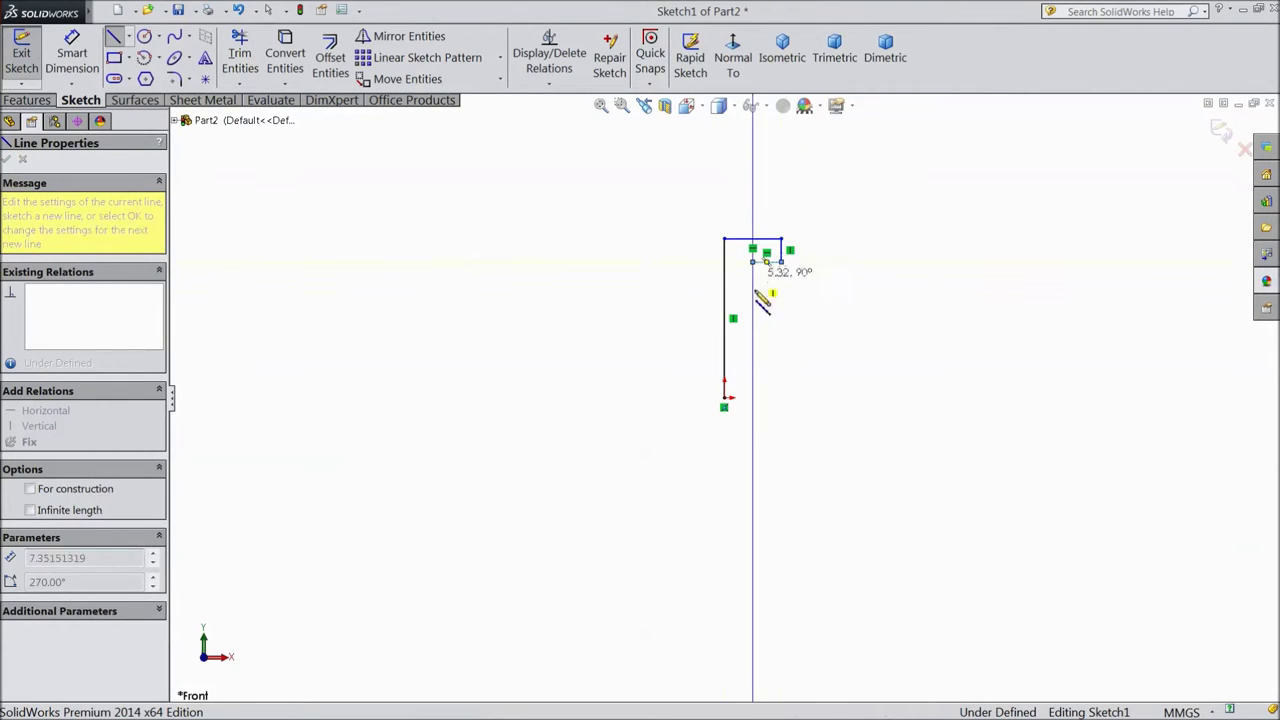
{"action": "left_click", "coordinate": [752, 398]}
{"action": "left_click", "coordinate": [725, 398]}
{"action": "scroll", "coordinate": [766, 286], "scroll_direction": "down", "scroll_amount": 3}
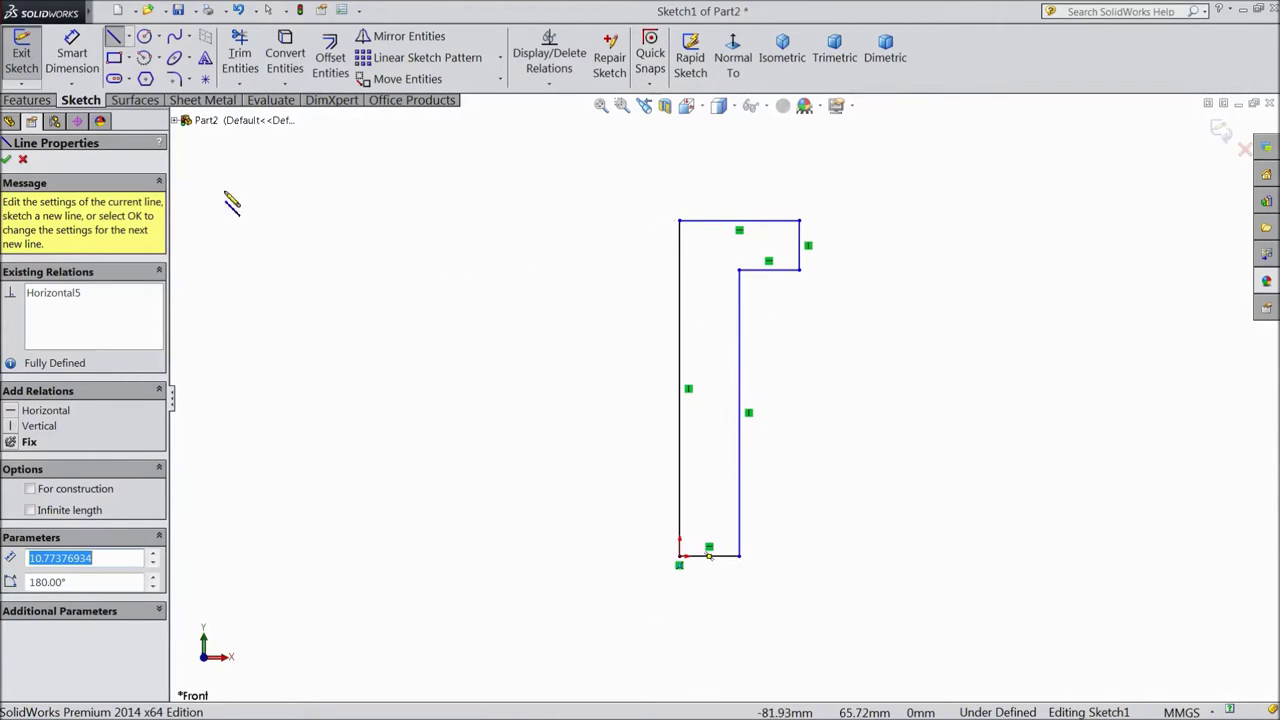
Dimension the profile's bottom edge to 3 mm and its top edge to 5 mm.
{"action": "left_click", "coordinate": [72, 57]}
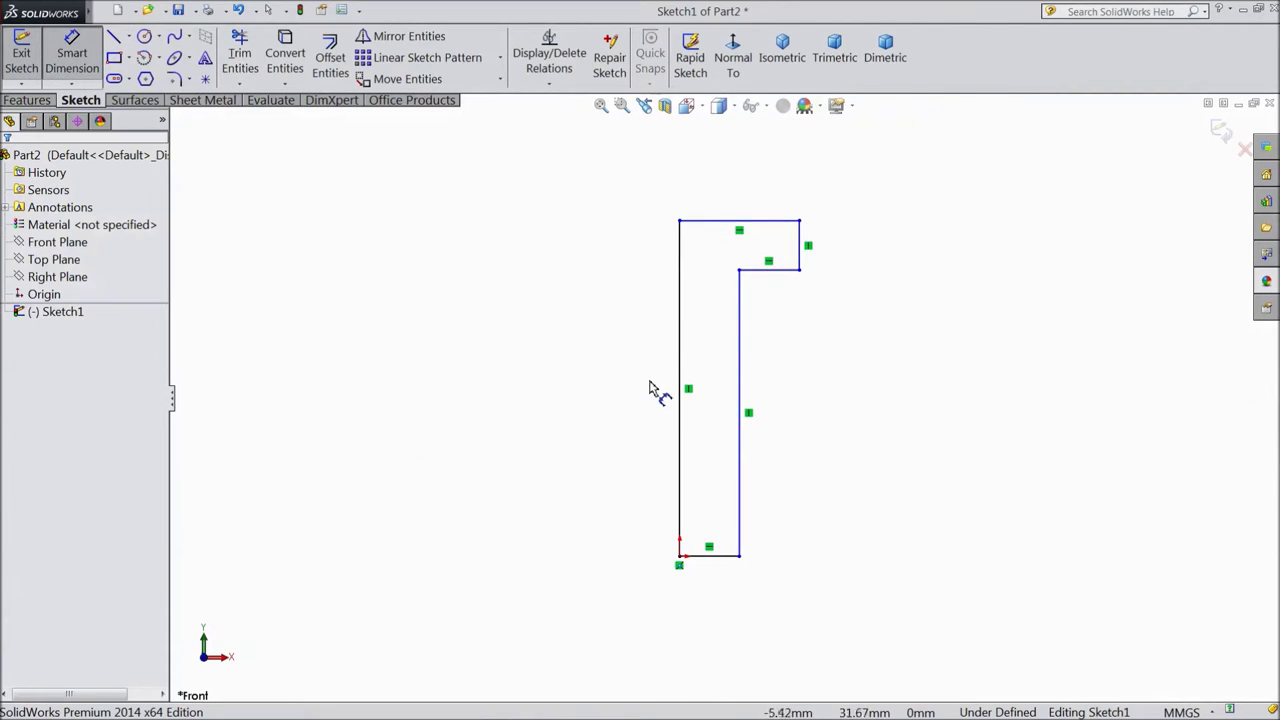
{"action": "left_click", "coordinate": [718, 556]}
{"action": "left_click", "coordinate": [712, 613]}
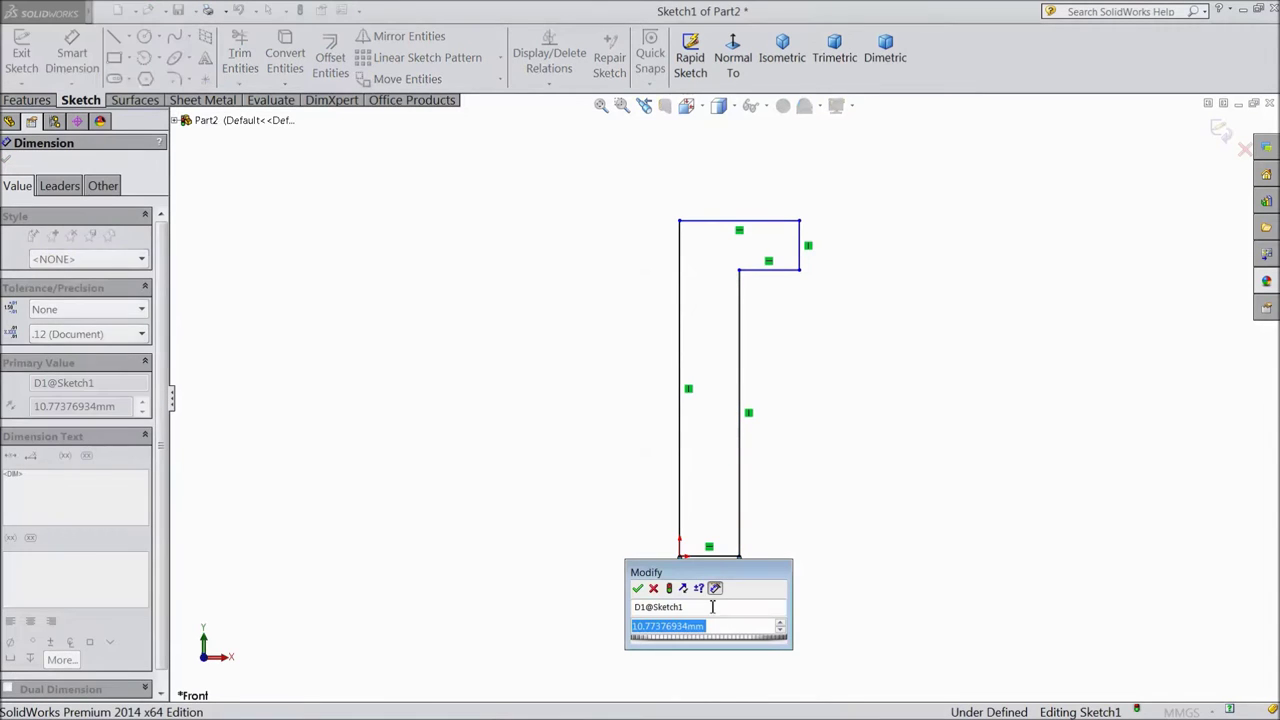
{"action": "type", "text": "3"}
{"action": "left_click", "coordinate": [637, 589]}
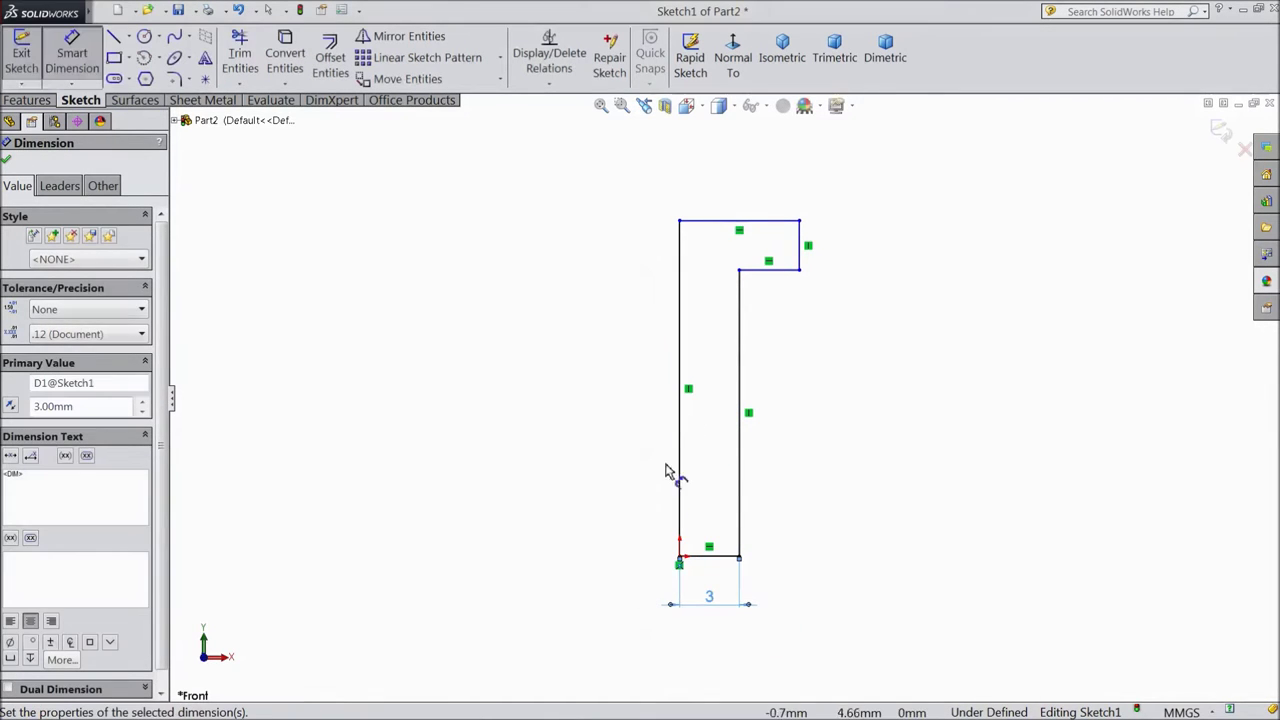
{"action": "left_click", "coordinate": [733, 220]}
{"action": "left_click", "coordinate": [736, 203]}
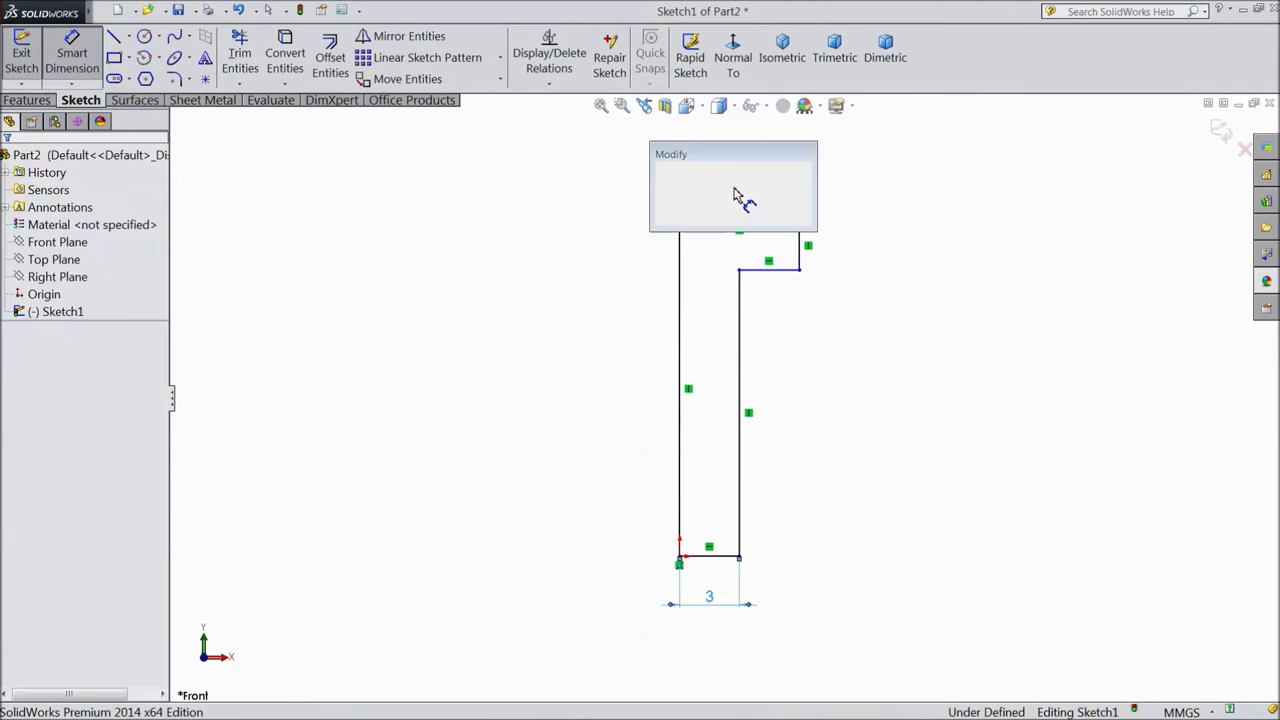
{"action": "type", "text": "5"}
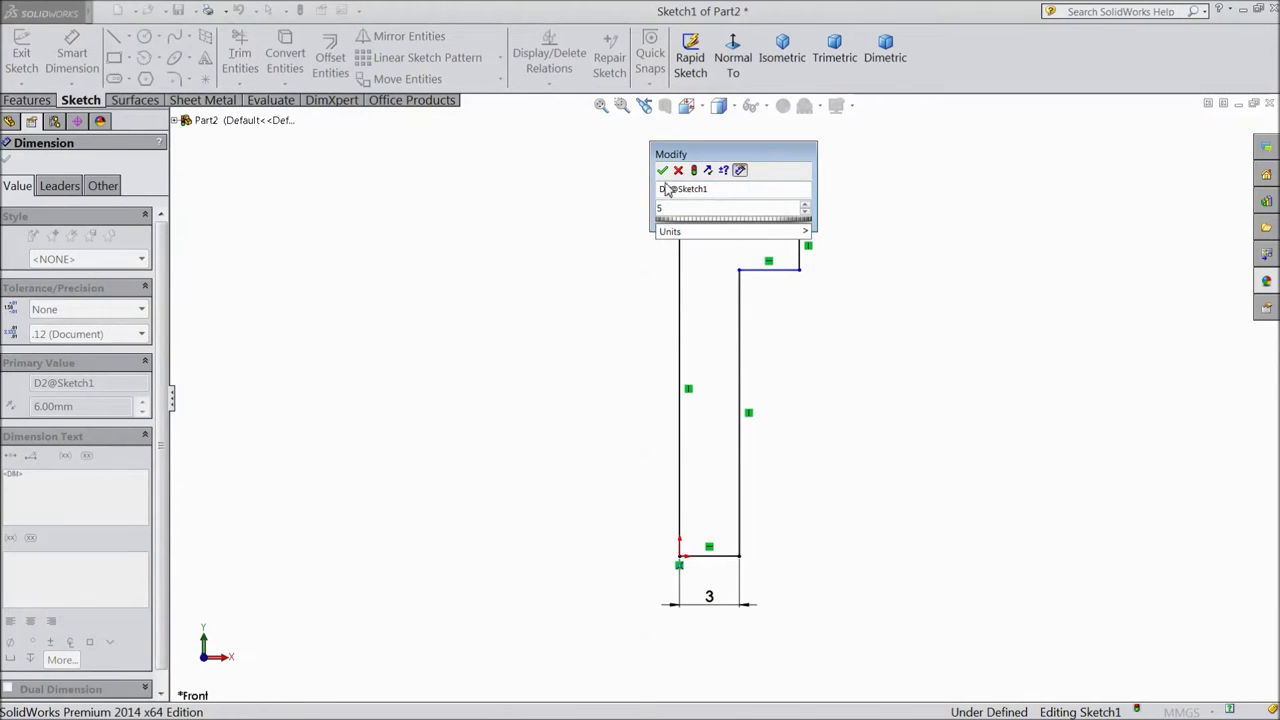
{"action": "key", "text": "Return"}
Dimension the head's short outer vertical edge to 4 mm and the shank's outer vertical edge to 20 mm.
{"action": "left_click", "coordinate": [780, 248]}
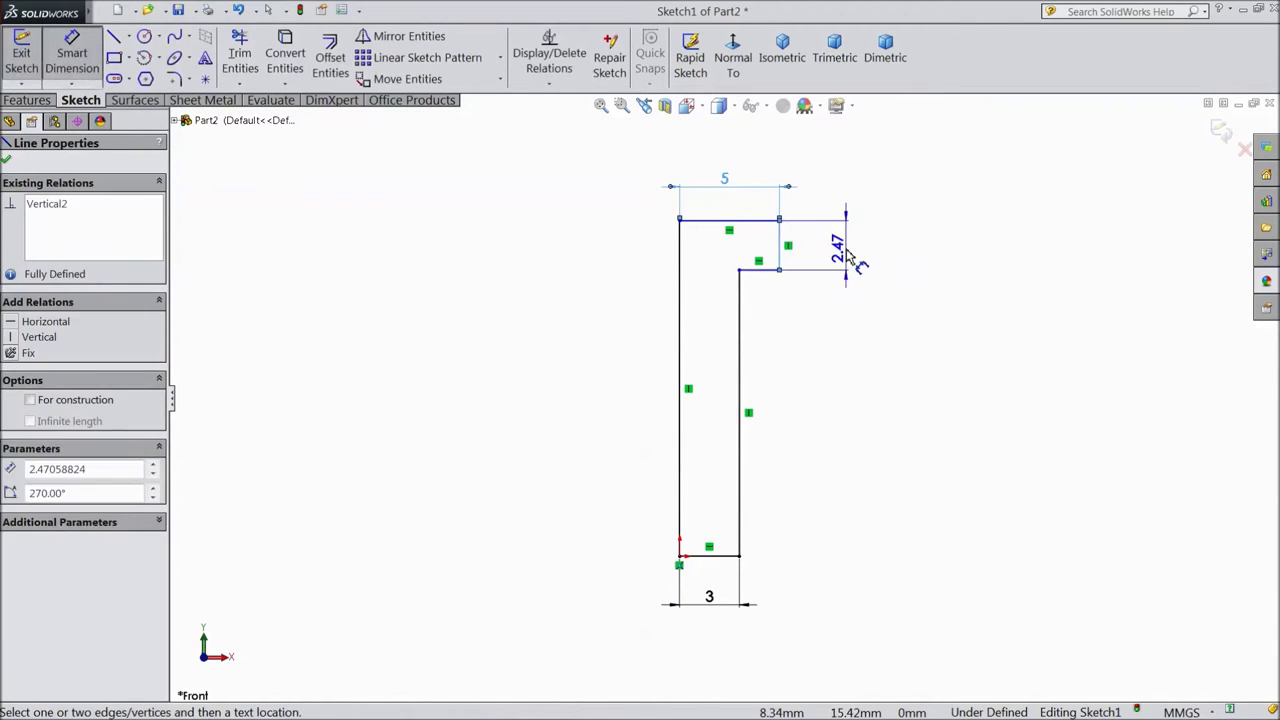
{"action": "left_click", "coordinate": [848, 255]}
{"action": "type", "text": "4"}
{"action": "key", "text": "Return"}
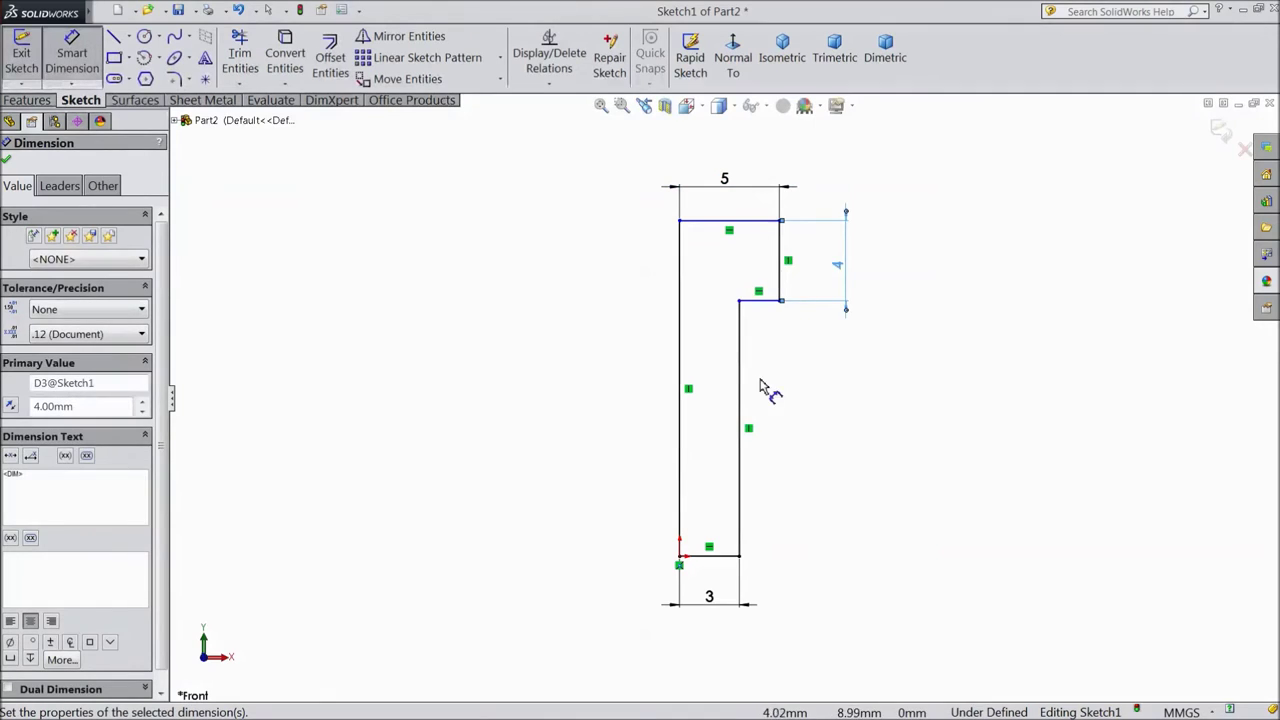
{"action": "left_click", "coordinate": [745, 397]}
{"action": "left_click", "coordinate": [848, 401]}
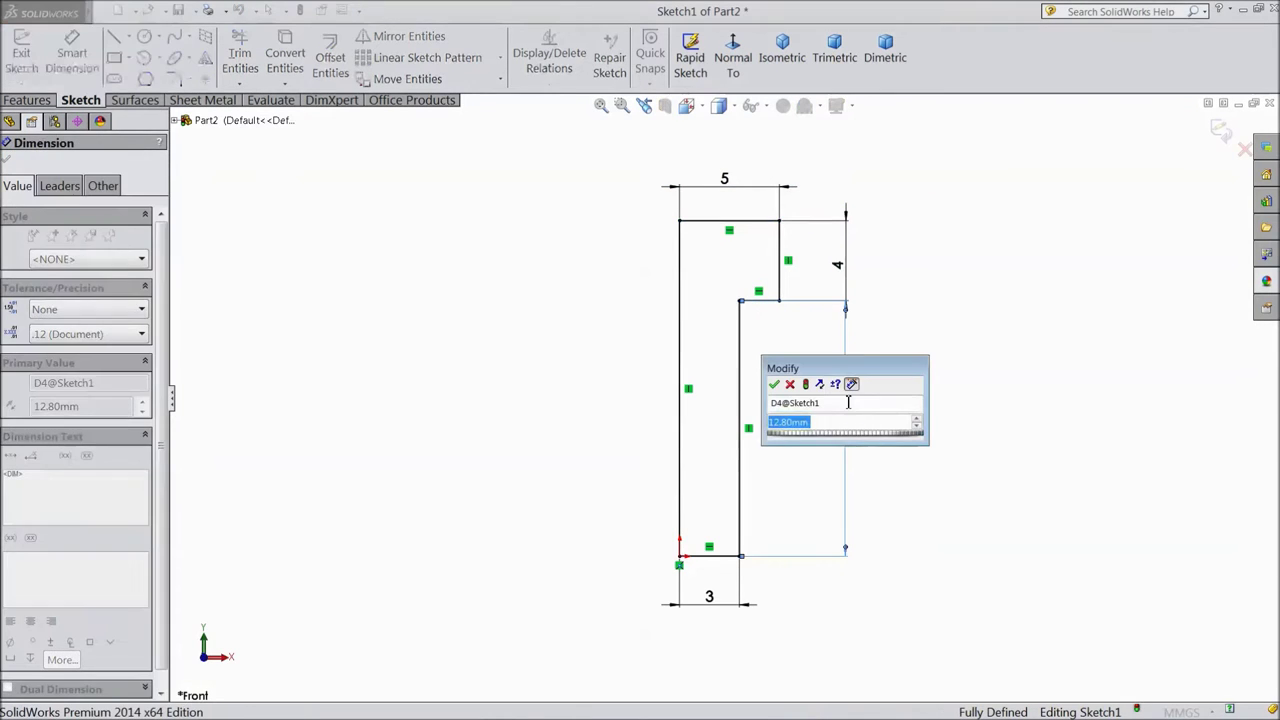
{"action": "type", "text": "20"}
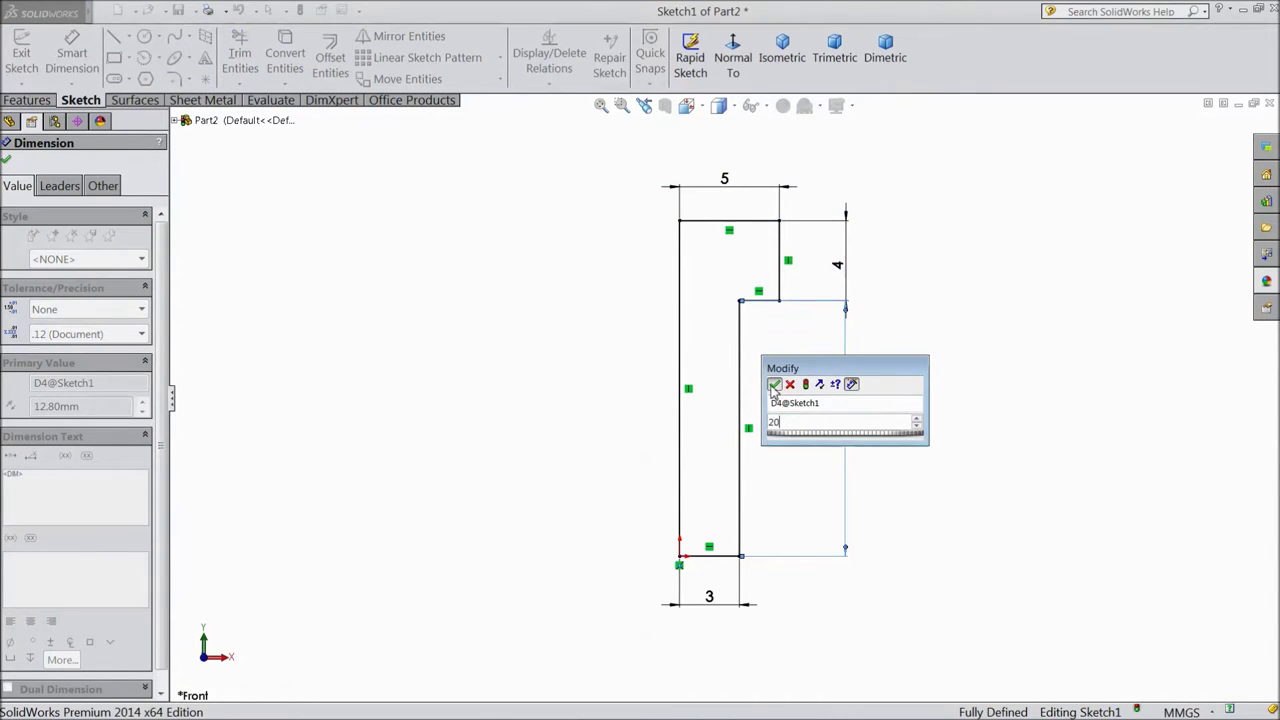
{"action": "key", "text": "Return"}
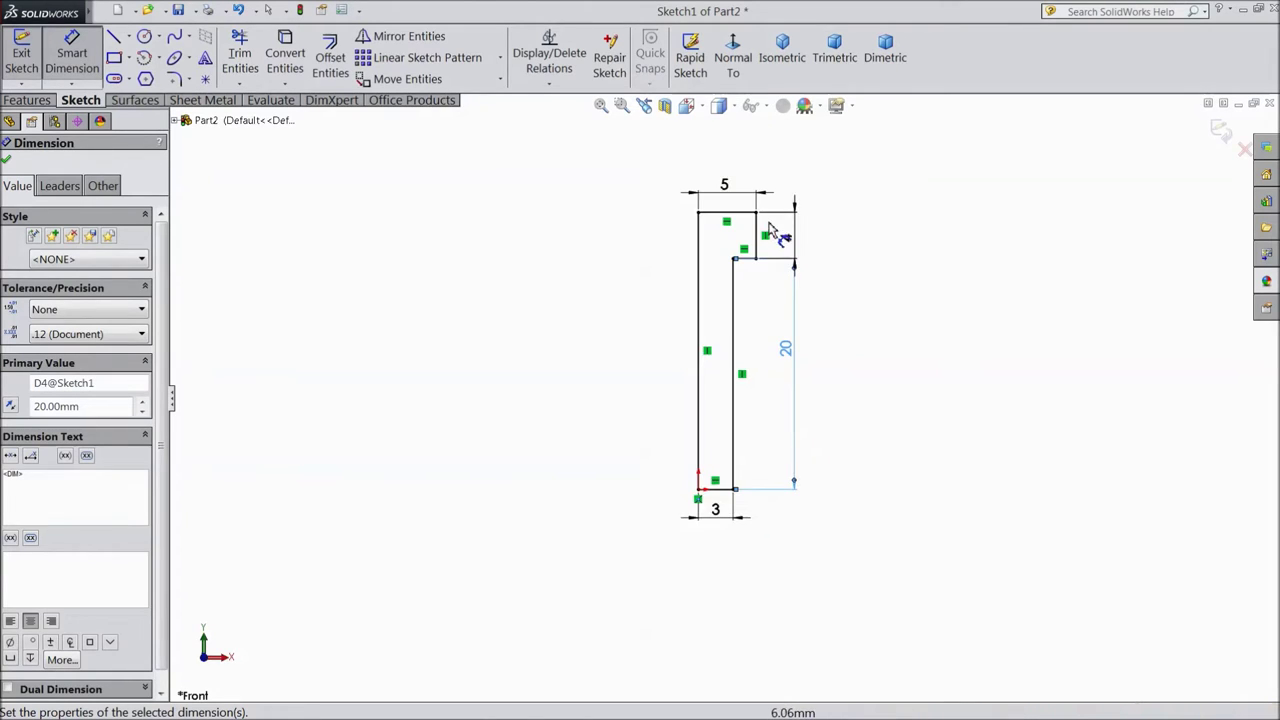
{"action": "scroll", "coordinate": [768, 270], "scroll_direction": "down", "scroll_amount": 2}
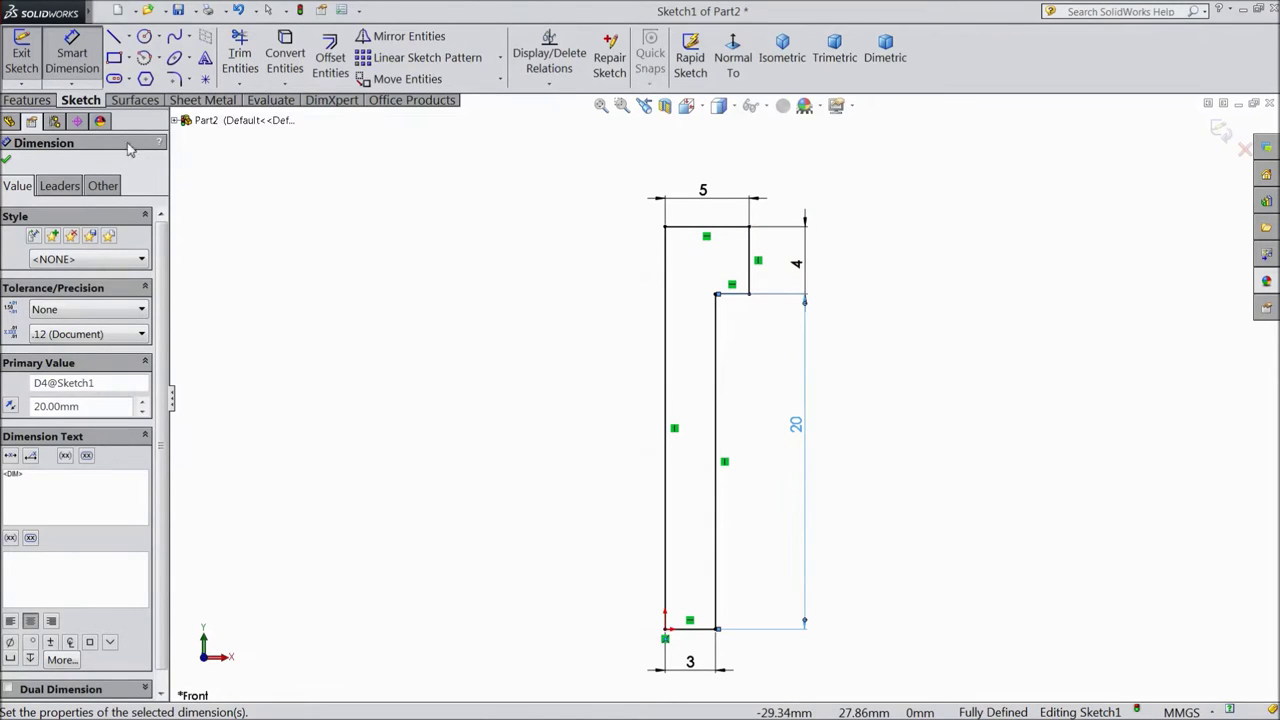
Revolve the profile 360 degrees about its long vertical line through the origin to form the solid bolt.
{"action": "left_click", "coordinate": [27, 100]}
{"action": "left_click", "coordinate": [87, 62]}
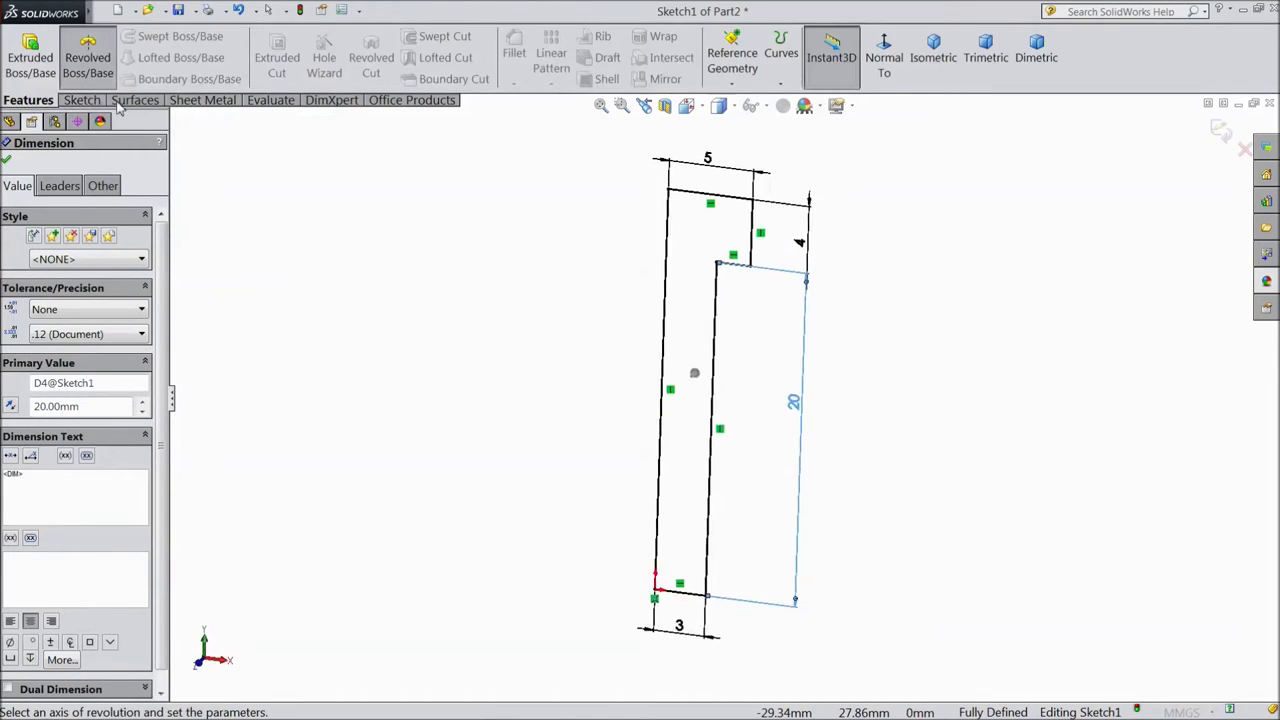
{"action": "left_click", "coordinate": [648, 365]}
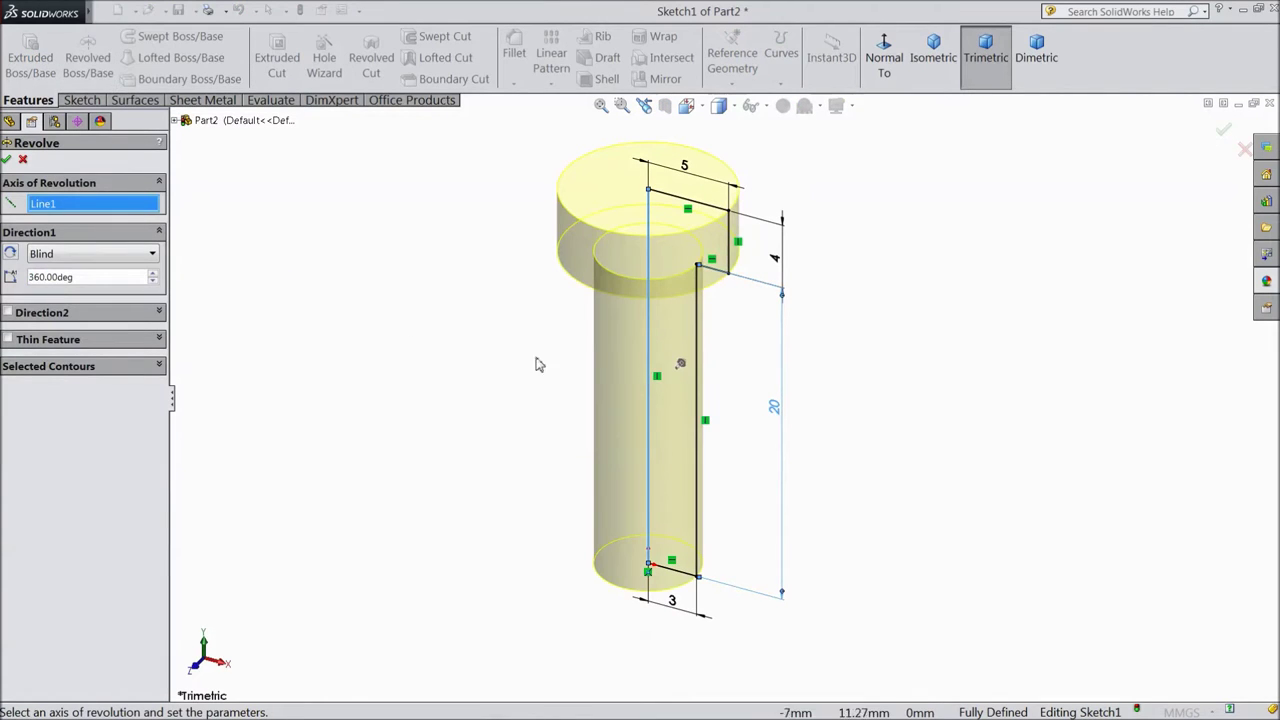
{"action": "left_click", "coordinate": [7, 161]}
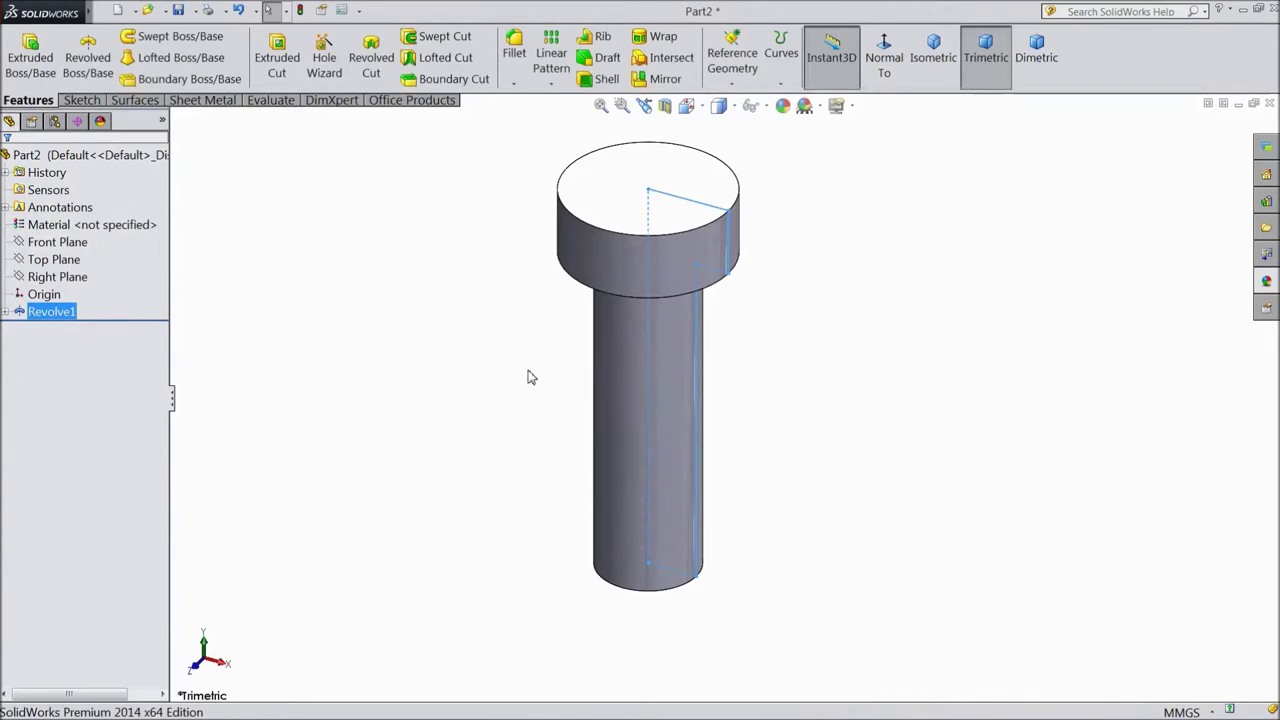
Sketch a six-sided inscribed-circle polygon on the bolt head's top face, centred on the origin and about 4.7 mm across flats.
{"action": "left_click", "coordinate": [673, 176]}
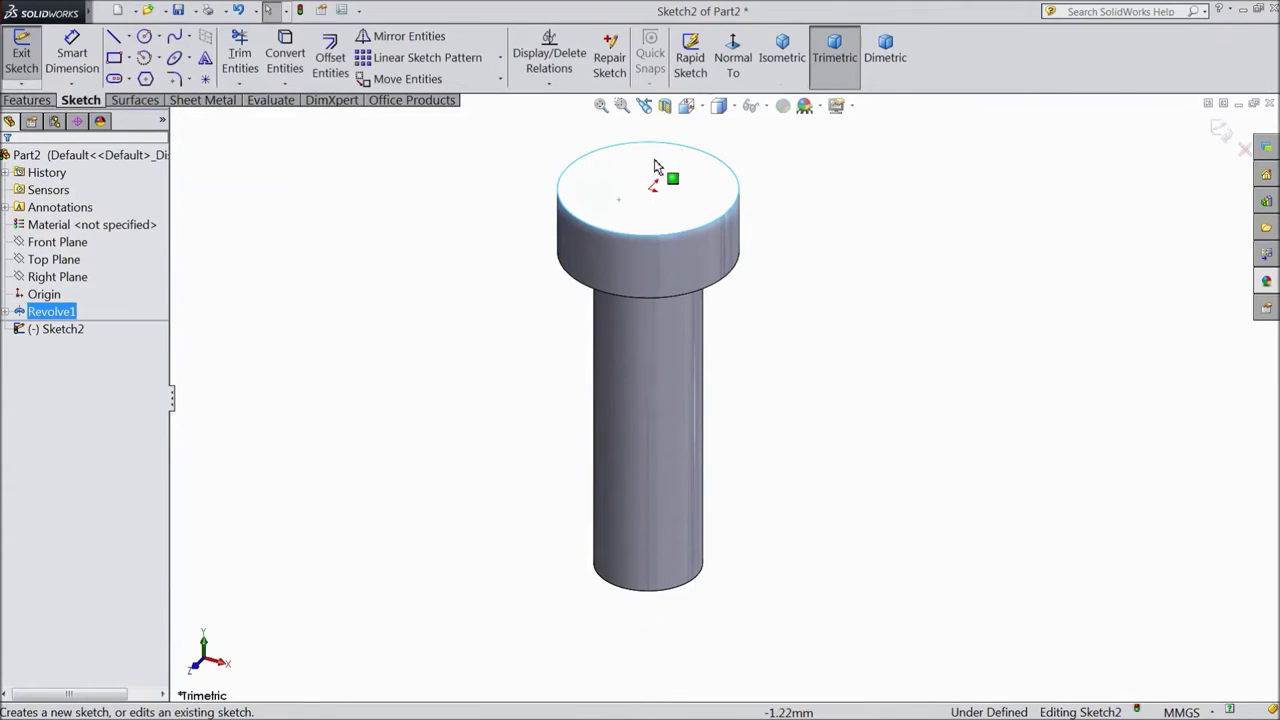
{"action": "left_click", "coordinate": [146, 80]}
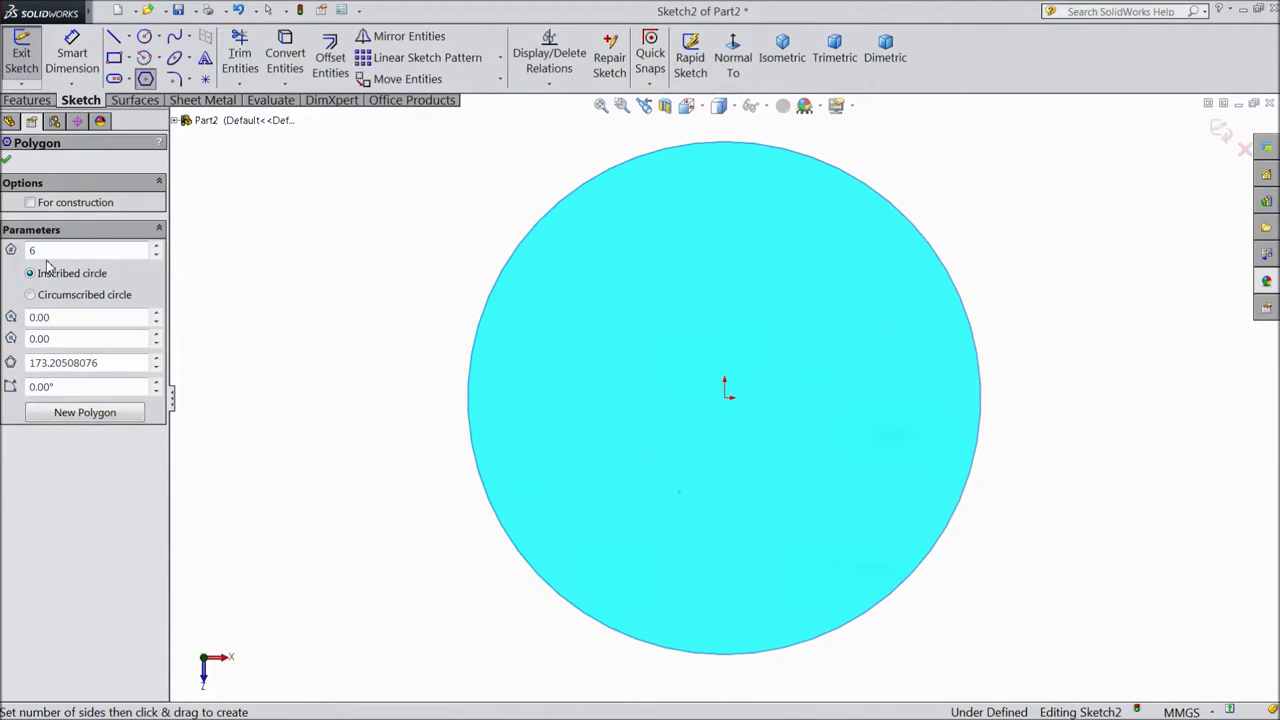
{"action": "left_click_drag", "start_coordinate": [724, 394], "coordinate": [731, 550]}
Dimension the distance between the hexagon's two vertical sides to 4 mm.
{"action": "left_click", "coordinate": [72, 55]}
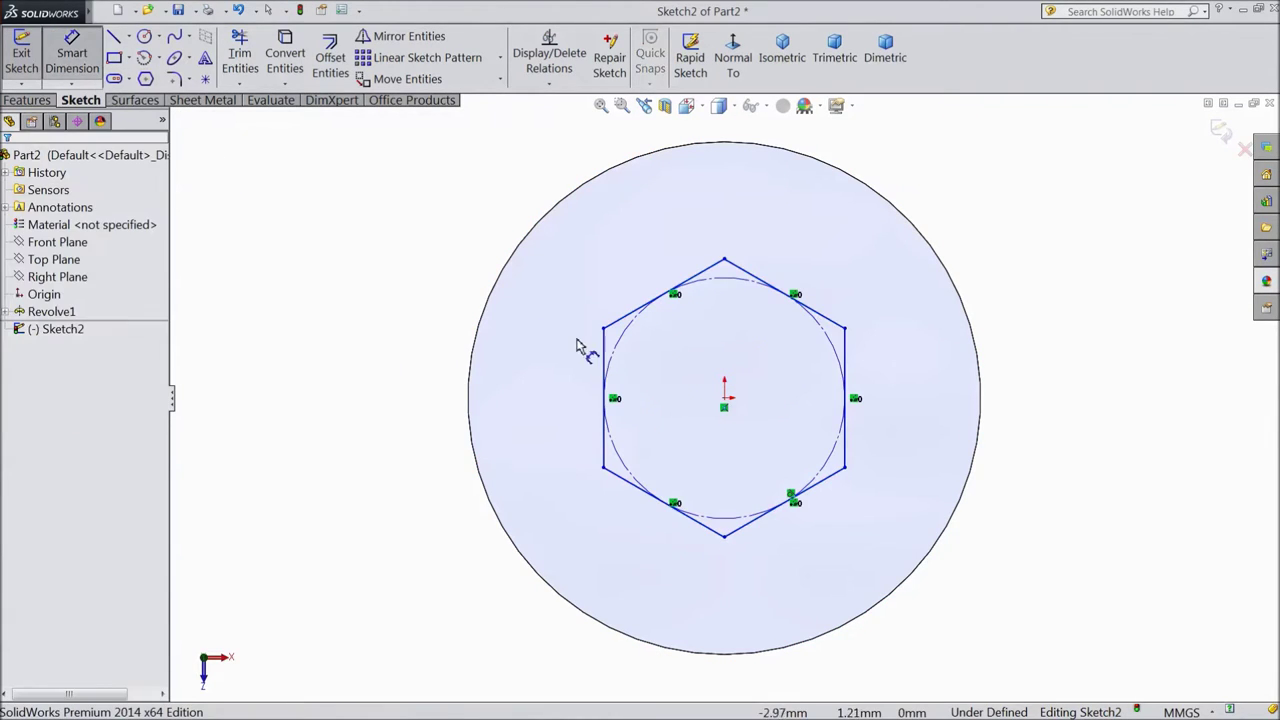
{"action": "left_click", "coordinate": [605, 360]}
{"action": "left_click", "coordinate": [846, 357]}
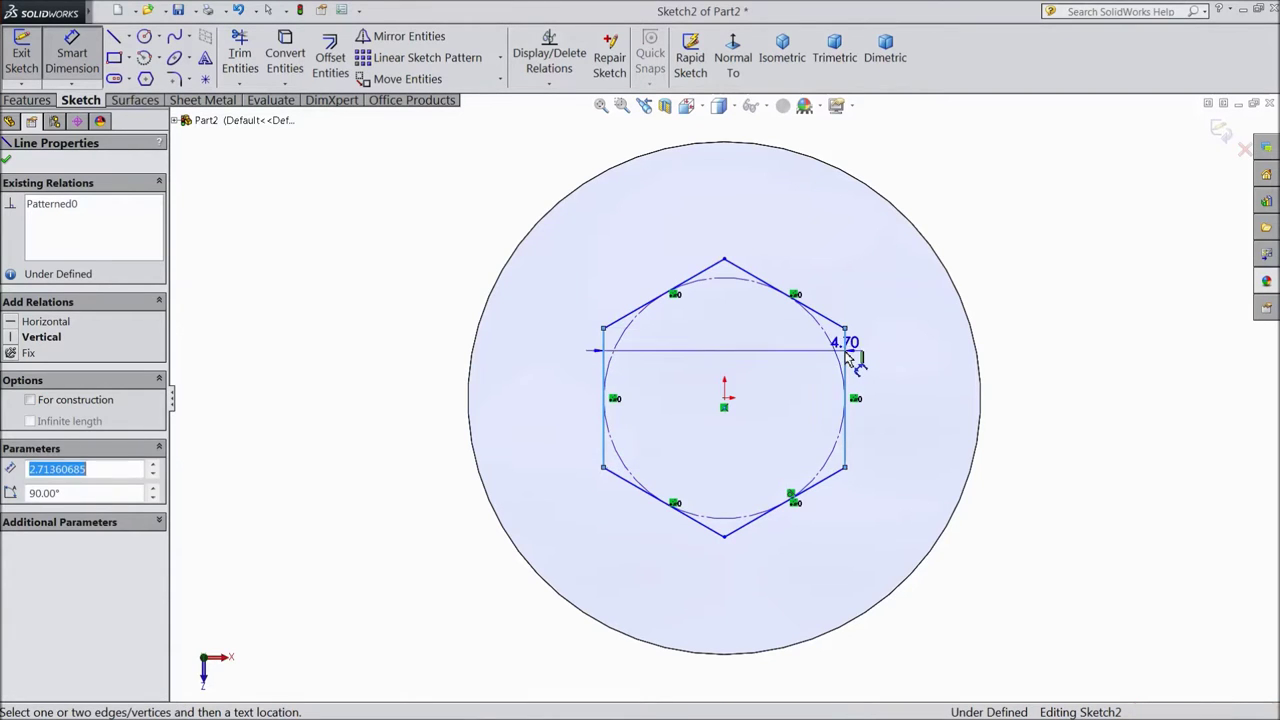
{"action": "key", "text": "z"}
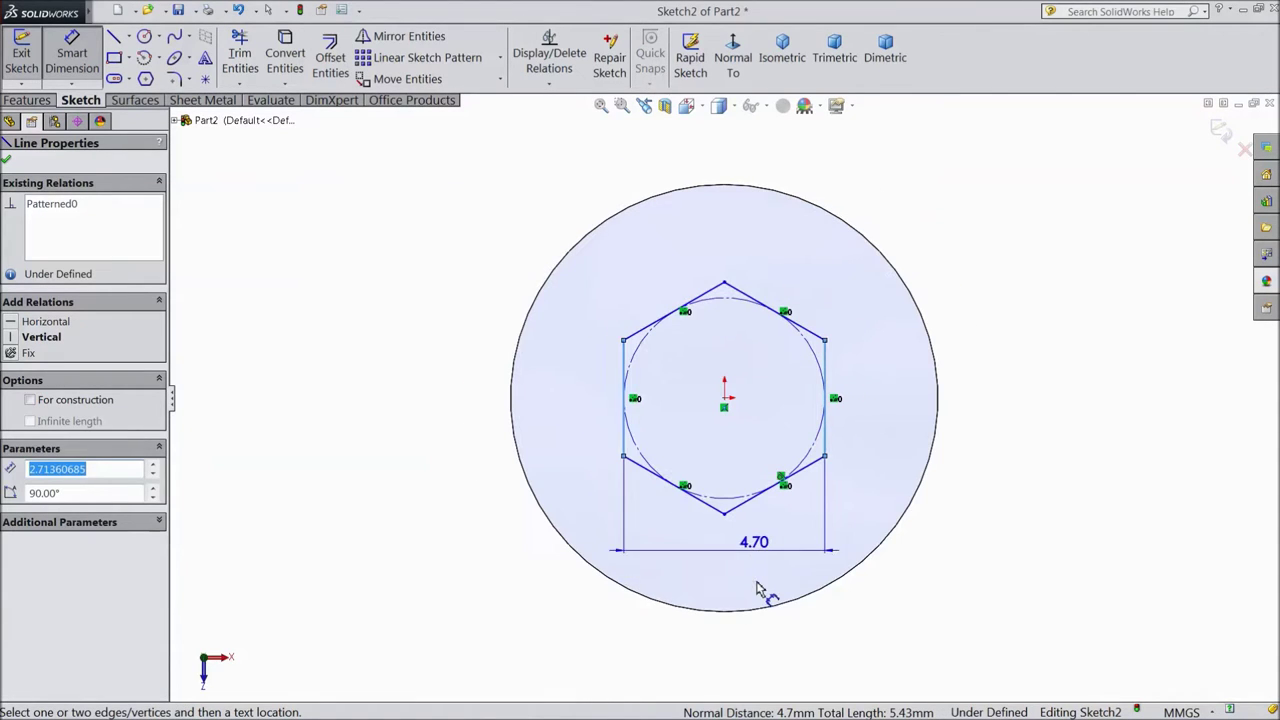
{"action": "left_click", "coordinate": [736, 661]}
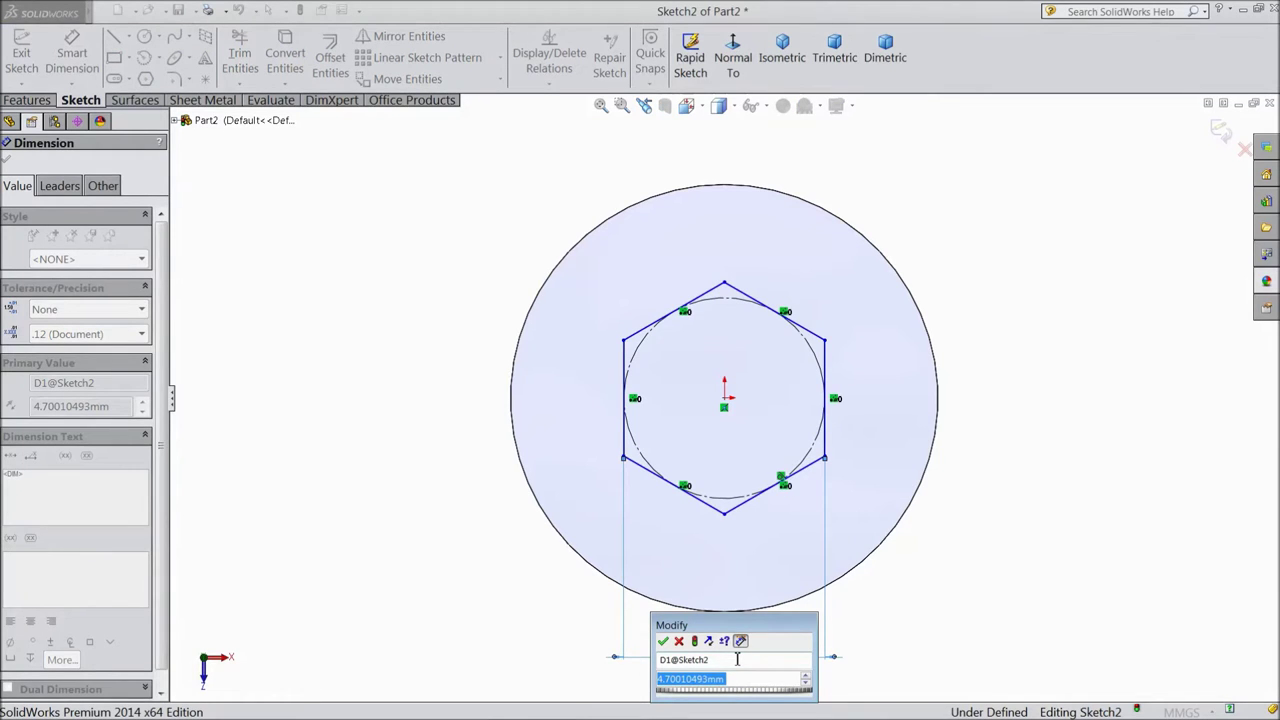
{"action": "type", "text": "4"}
{"action": "left_click", "coordinate": [663, 641]}
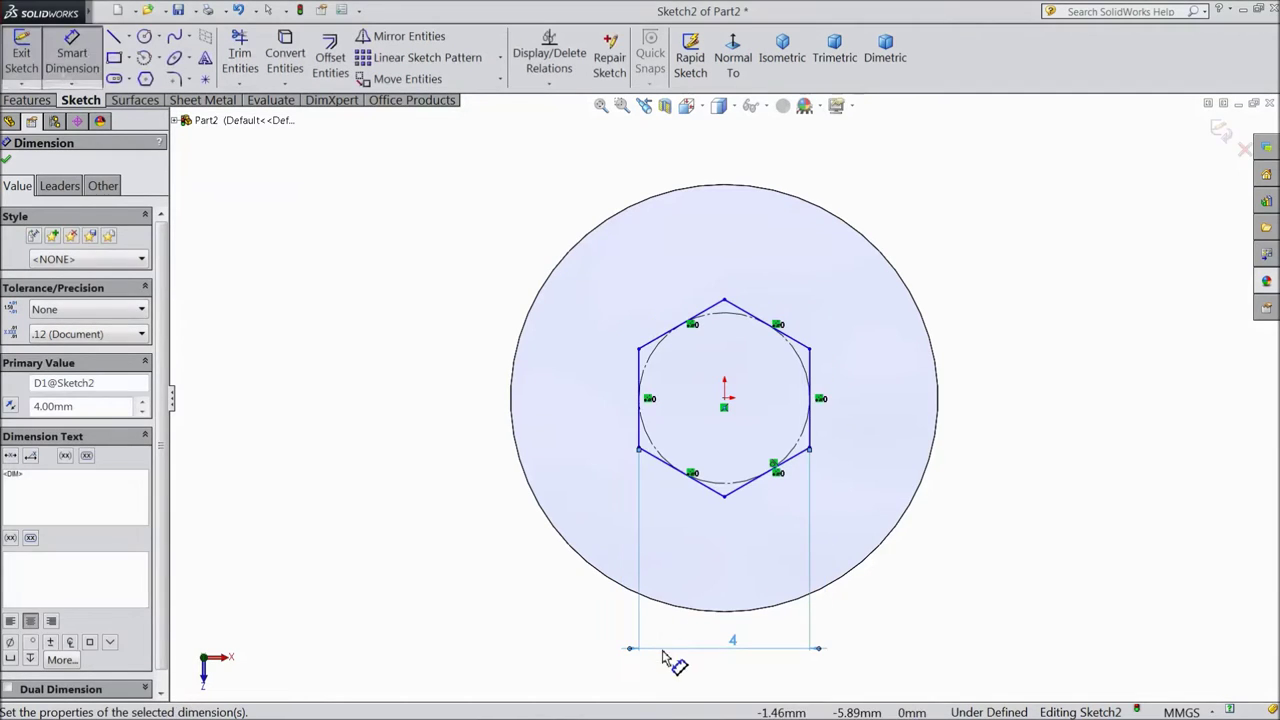
{"action": "left_click", "coordinate": [6, 162]}
Cut-extrude the hexagon into the bolt head to a blind depth of 2 mm.
{"action": "left_click", "coordinate": [27, 100]}
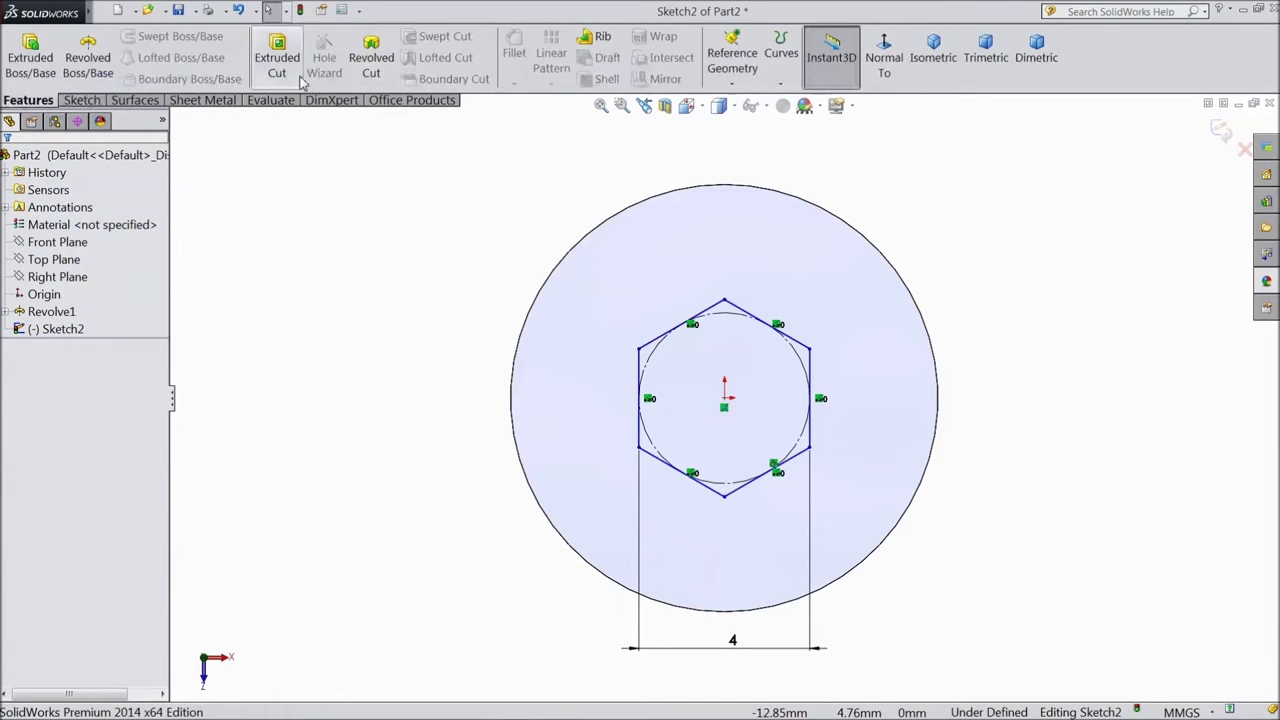
{"action": "left_click", "coordinate": [277, 62]}
{"action": "middle_click_drag", "start_coordinate": [441, 364], "coordinate": [480, 338]}
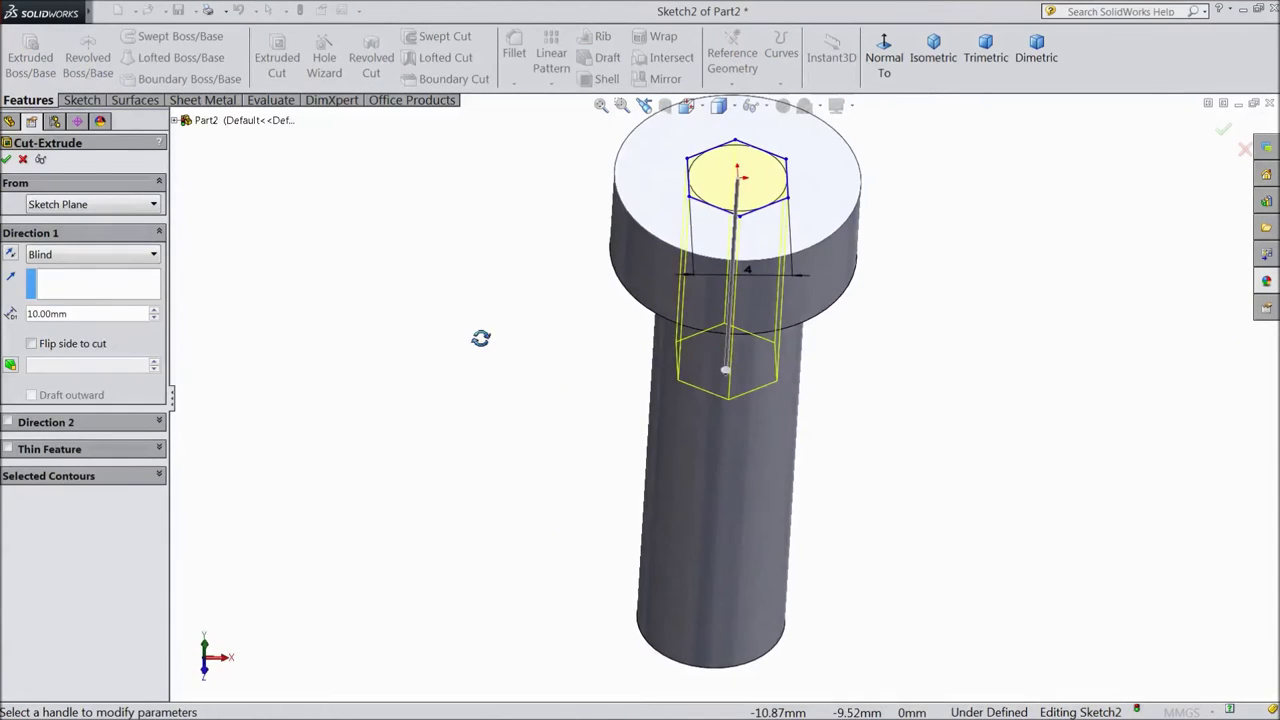
{"action": "double_click", "coordinate": [76, 314]}
{"action": "type", "text": "2"}
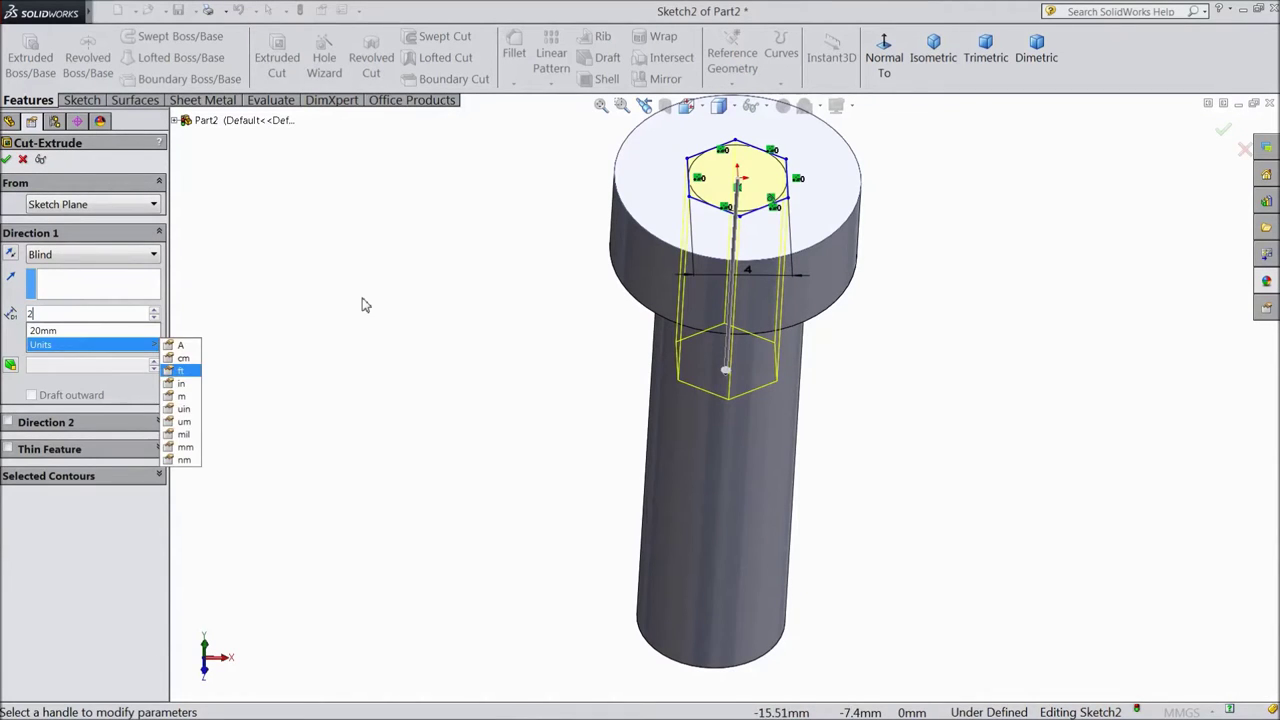
{"action": "key", "text": "Return"}
{"action": "left_click", "coordinate": [8, 160]}
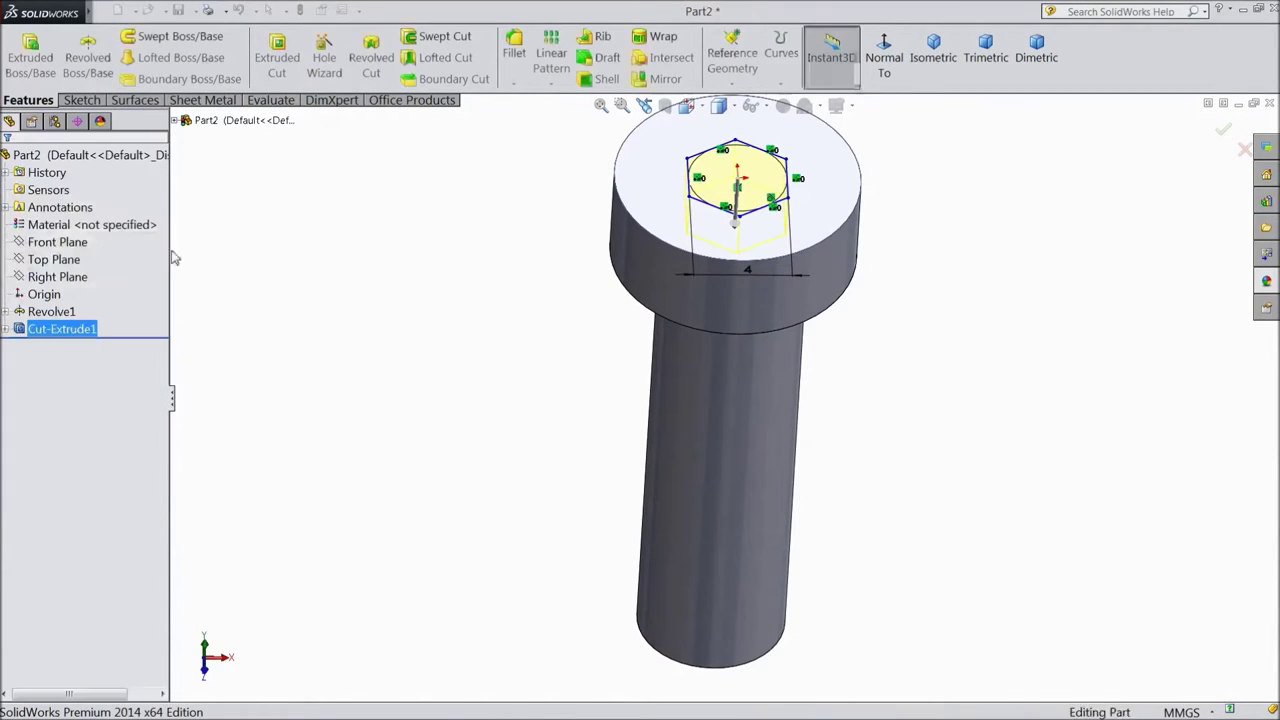
Apply the polished steel appearance from the Metal category to the whole bolt.
{"action": "middle_click_drag", "start_coordinate": [905, 322], "coordinate": [912, 336]}
{"action": "left_click", "coordinate": [1266, 284]}
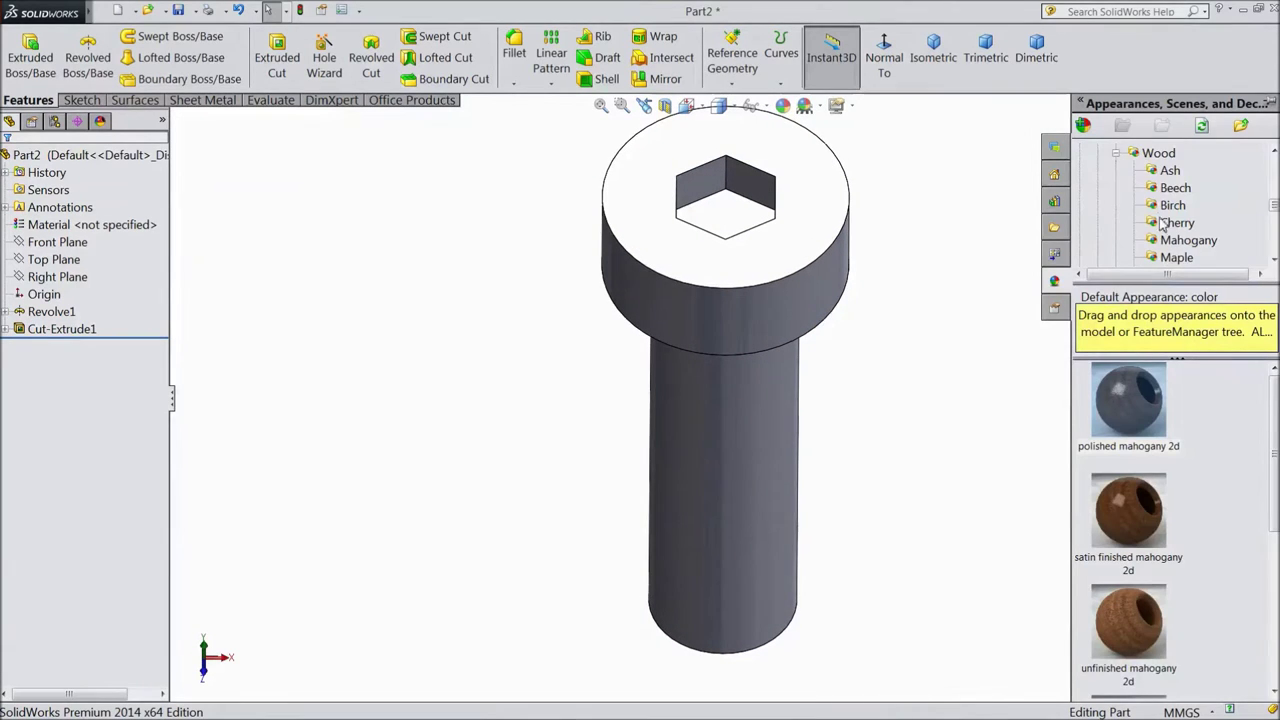
{"action": "scroll", "coordinate": [1160, 228], "scroll_direction": "up", "scroll_amount": 10}
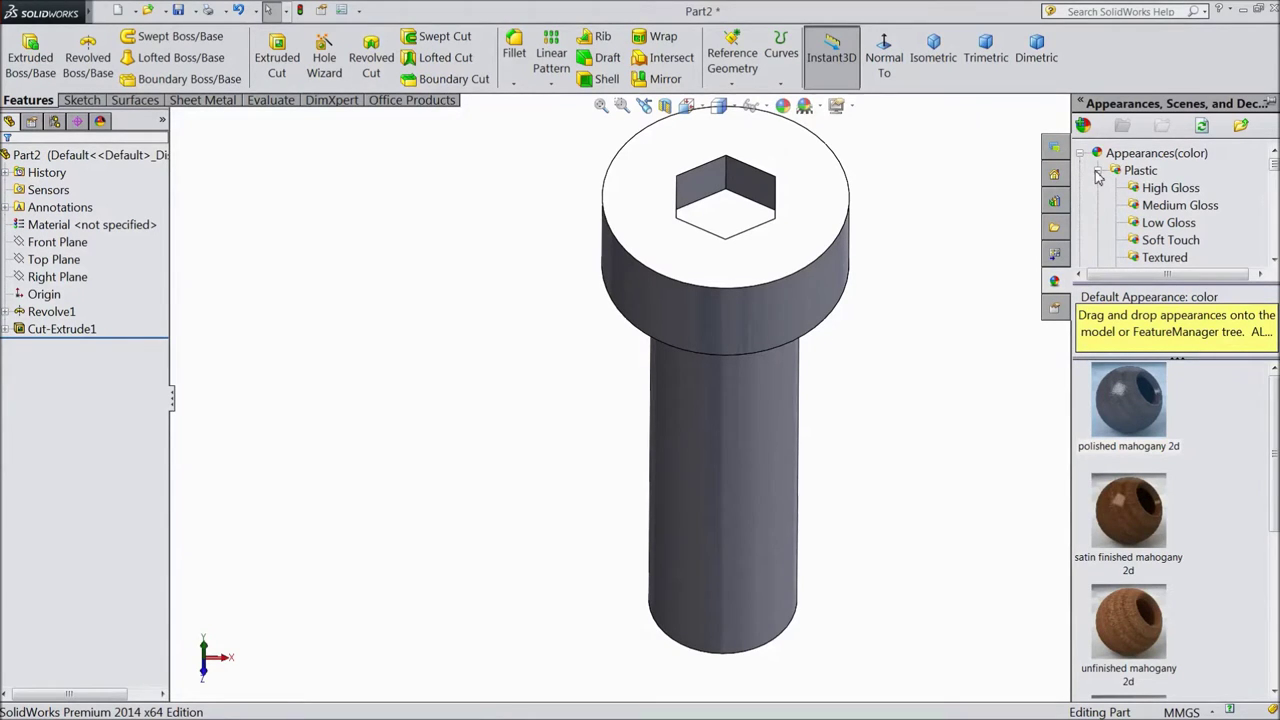
{"action": "scroll", "coordinate": [1110, 200], "scroll_direction": "down", "scroll_amount": 4}
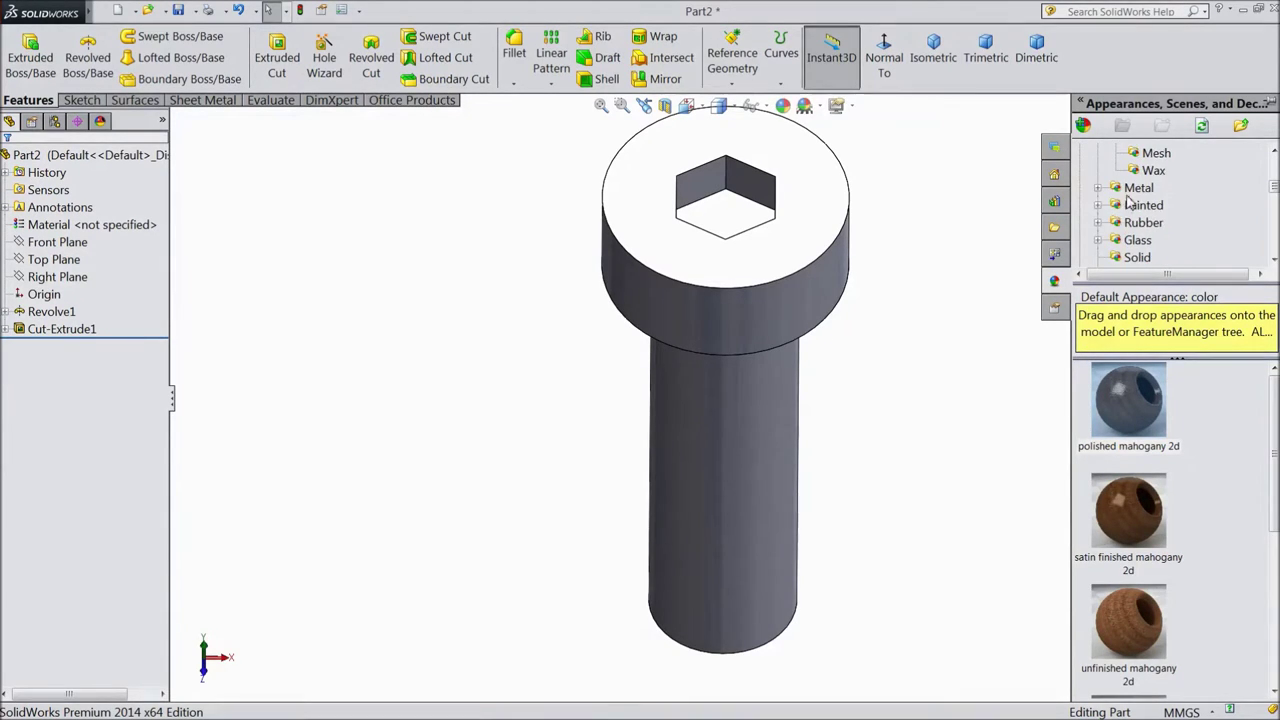
{"action": "left_click", "coordinate": [1137, 189]}
{"action": "double_click", "coordinate": [1143, 395]}
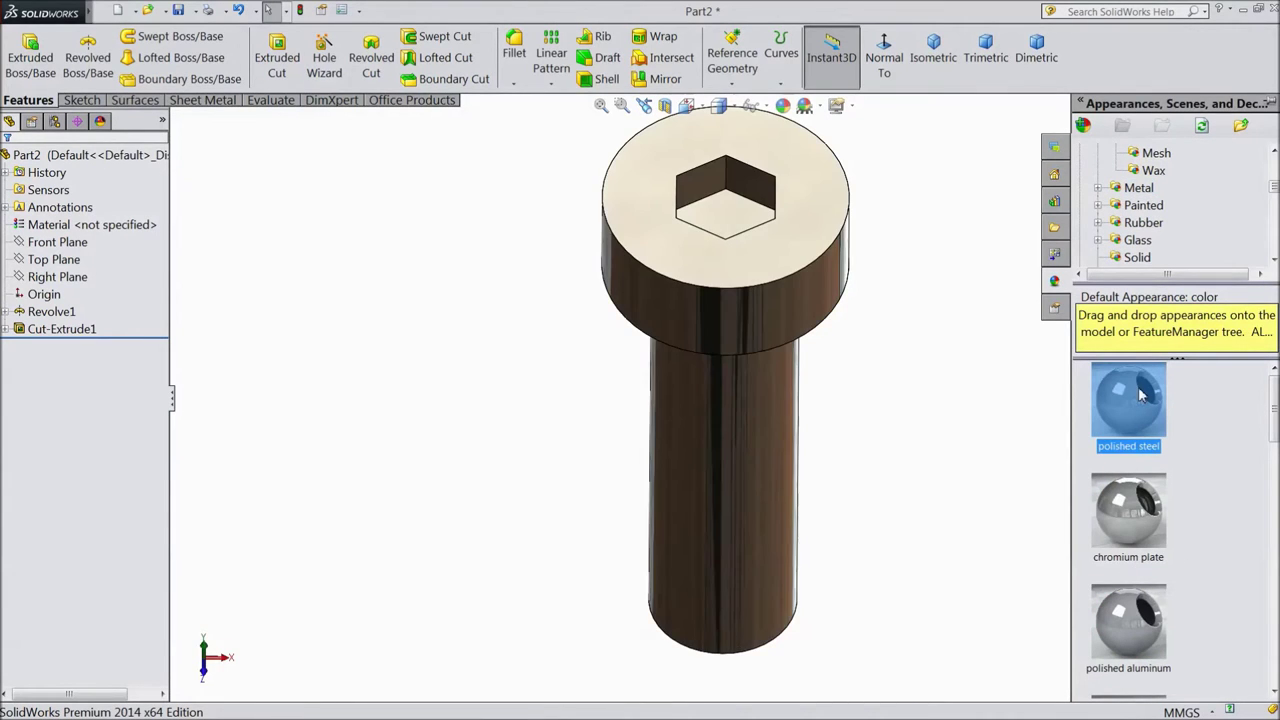
{"action": "middle_click_drag", "start_coordinate": [869, 446], "coordinate": [860, 376]}
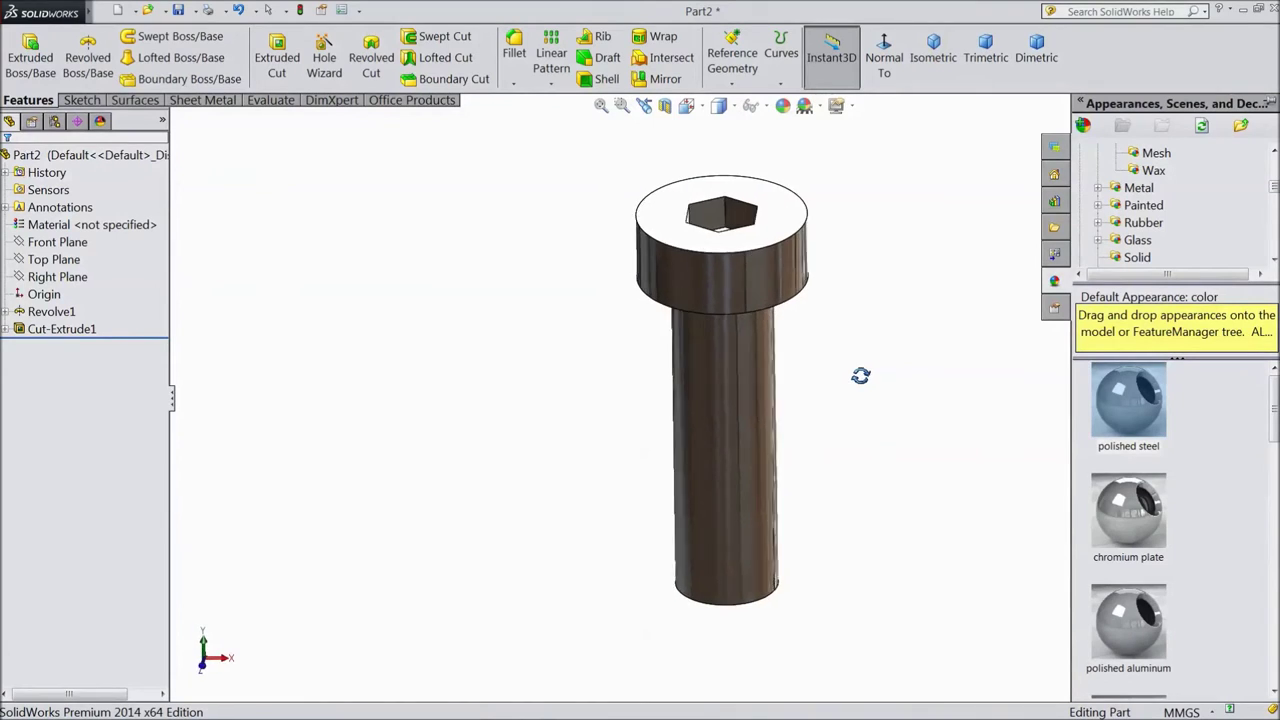
{"action": "key", "text": "f"}
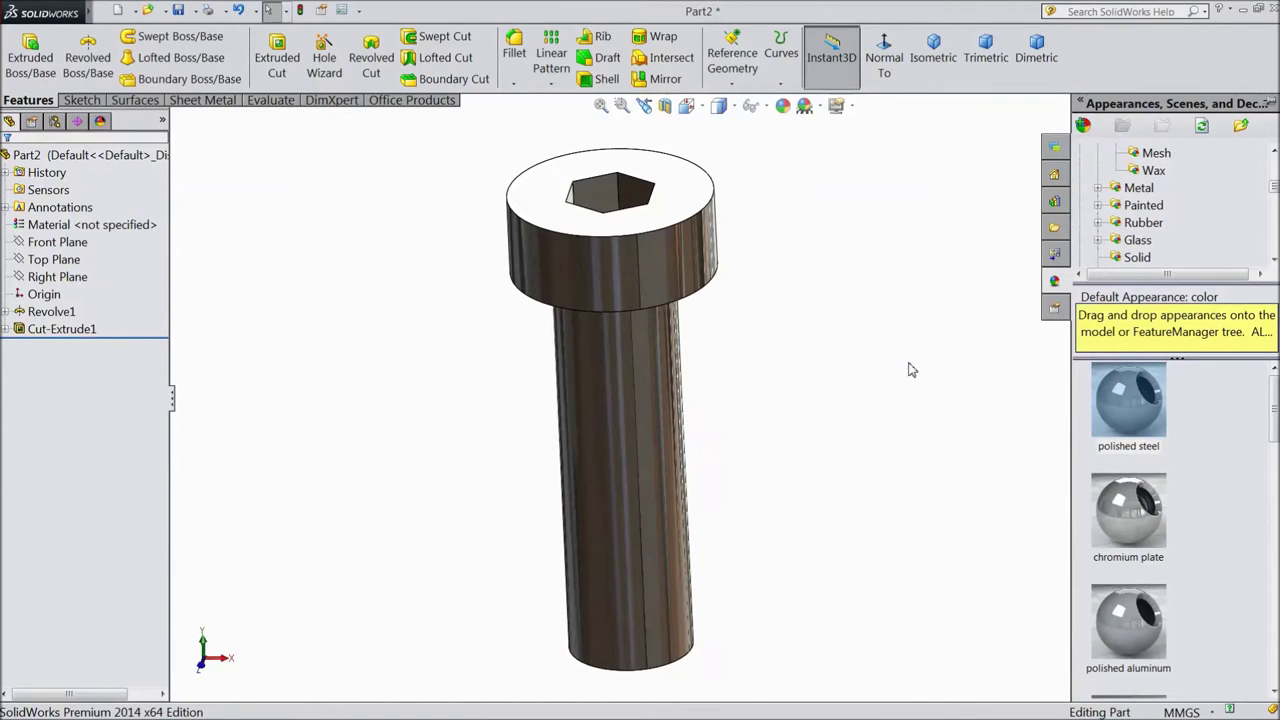
{"action": "left_click", "coordinate": [827, 379]}
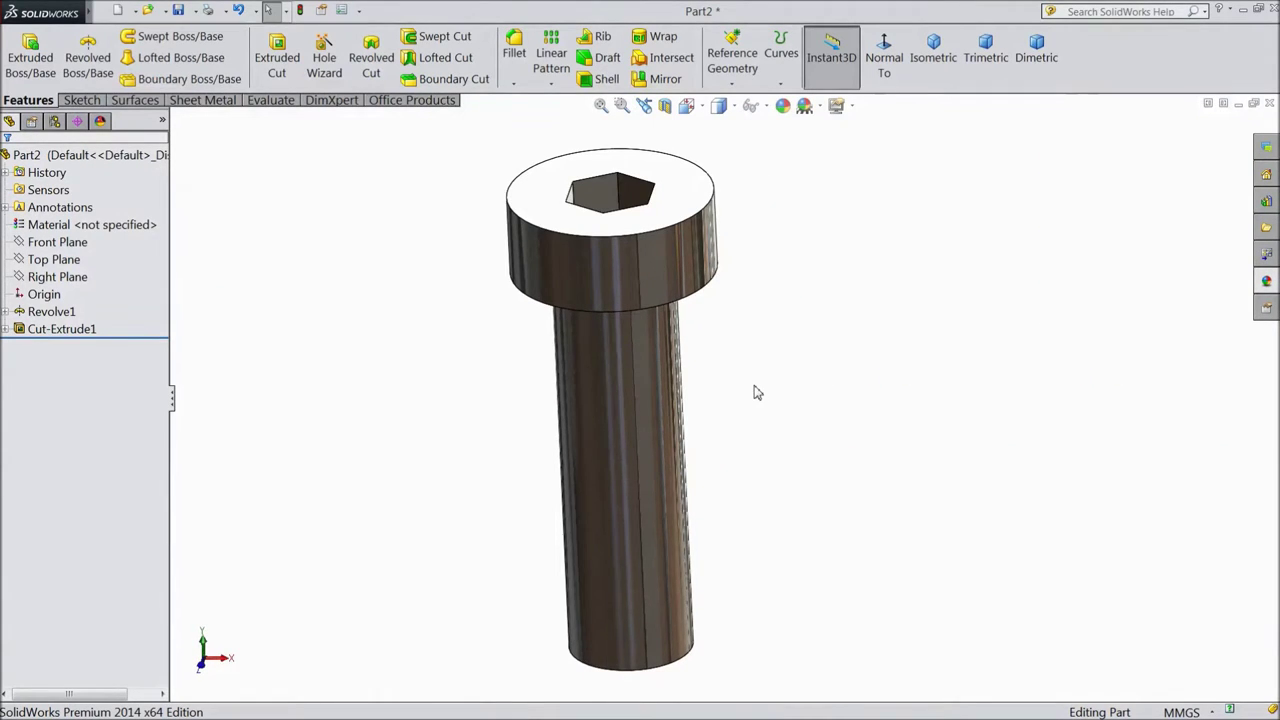
{"action": "middle_click_drag", "start_coordinate": [757, 393], "coordinate": [763, 386]}
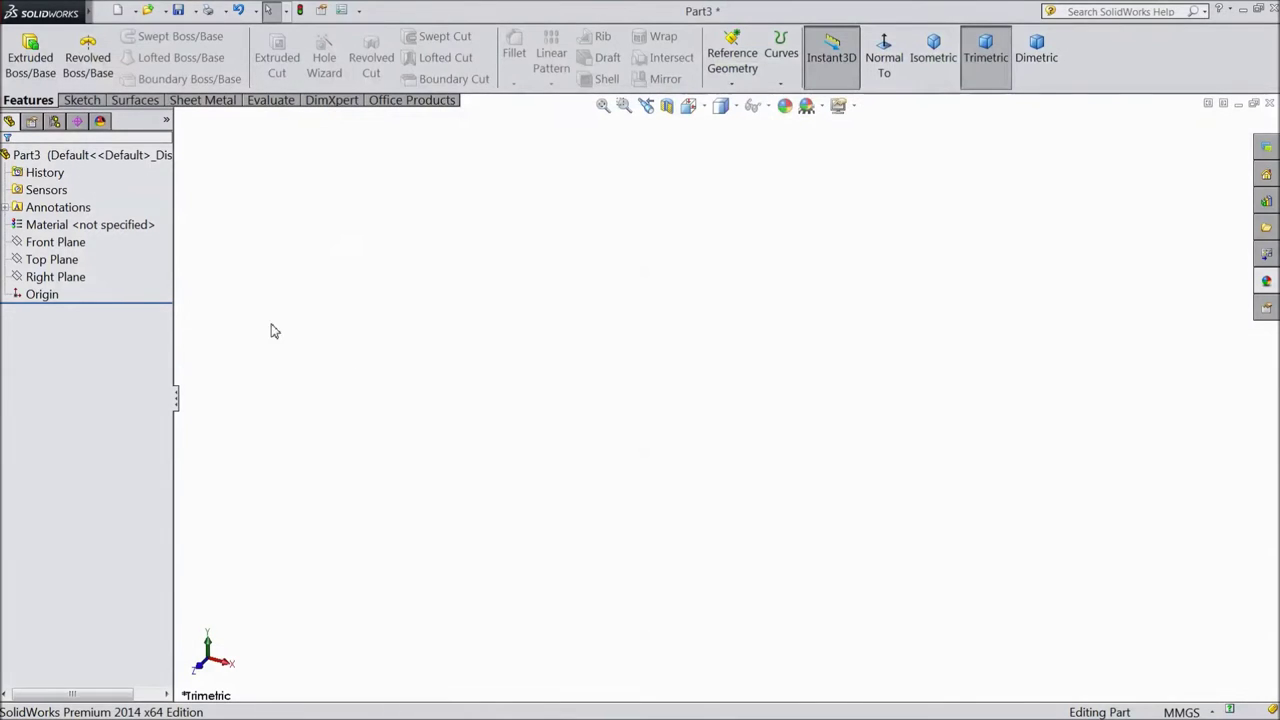
Sketch a closed stepped bolt half-profile on the Front Plane from the origin, its shank about 19 mm wide and 66 mm long.
{"action": "left_click", "coordinate": [84, 250]}
{"action": "left_click", "coordinate": [83, 229]}
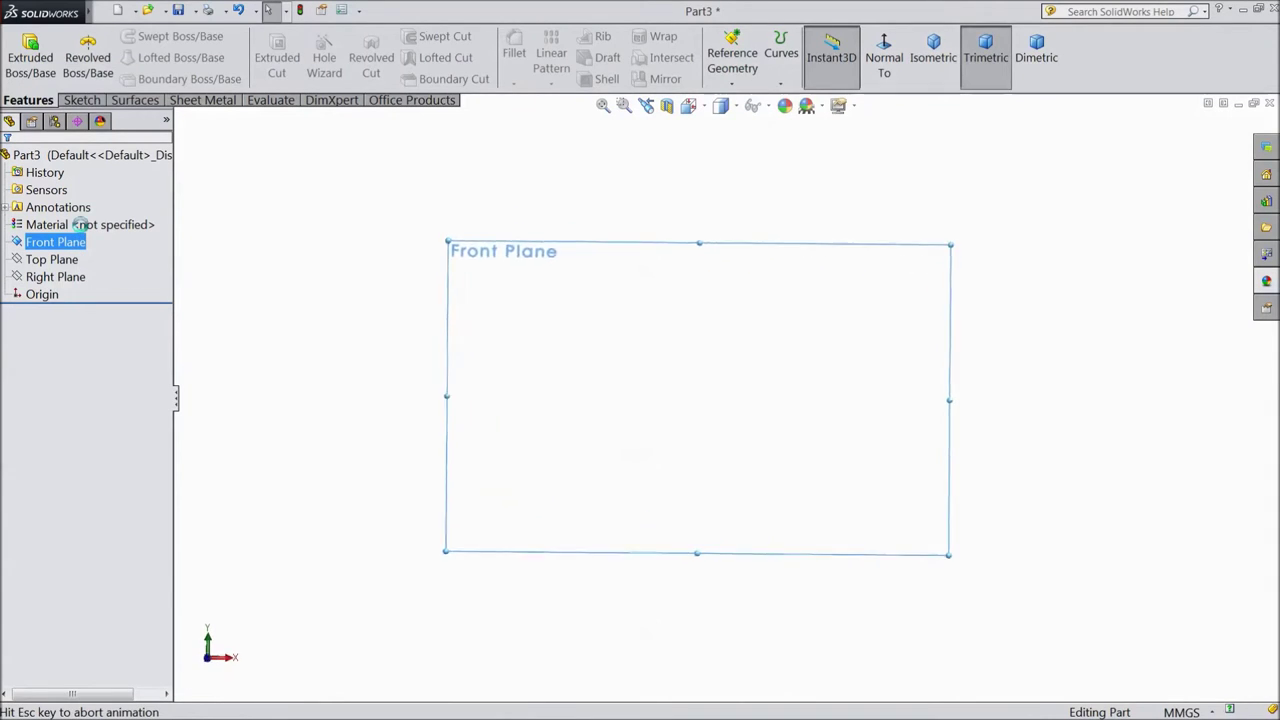
{"action": "left_click", "coordinate": [114, 38]}
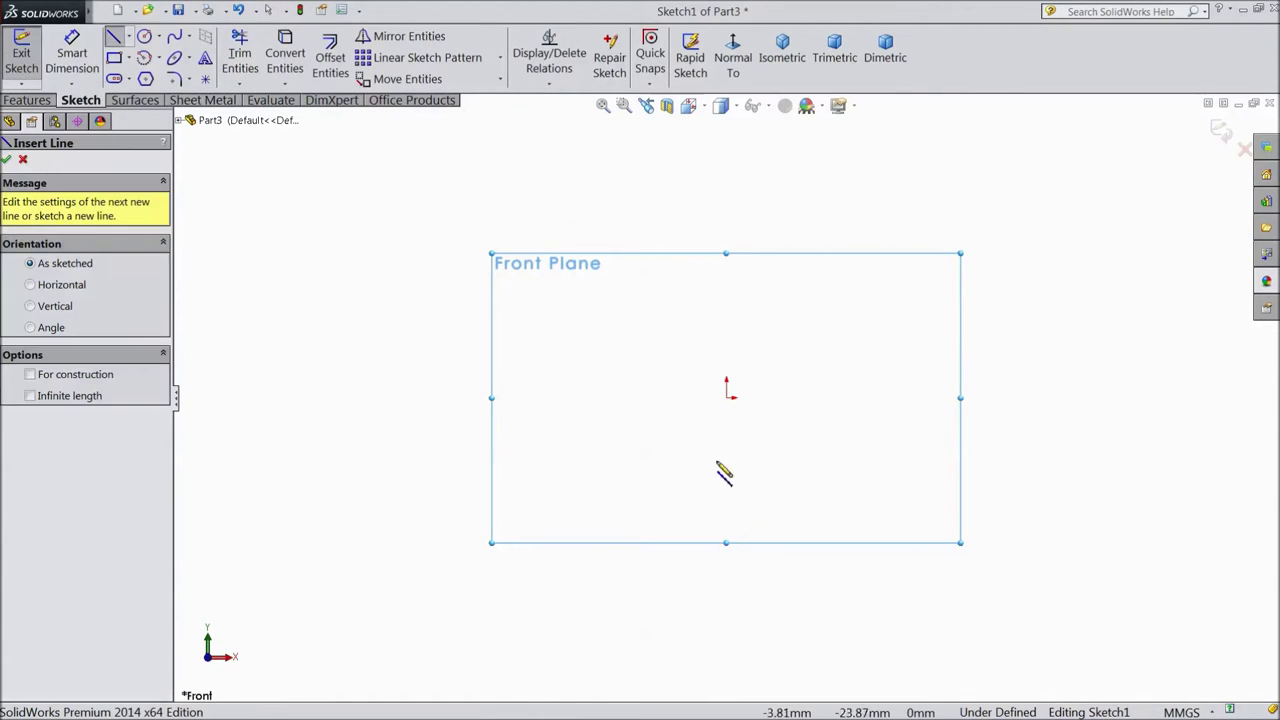
{"action": "left_click", "coordinate": [726, 395]}
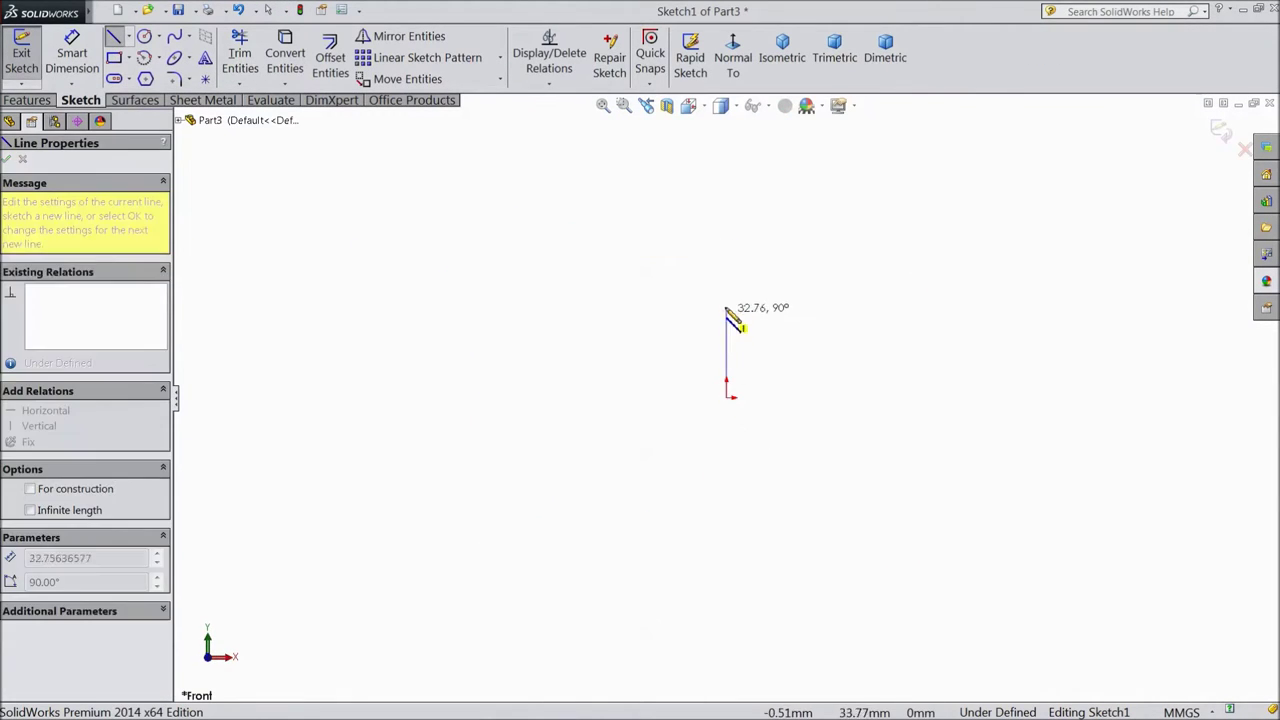
{"action": "left_click", "coordinate": [726, 183]}
{"action": "left_click", "coordinate": [806, 183]}
{"action": "left_click", "coordinate": [806, 224]}
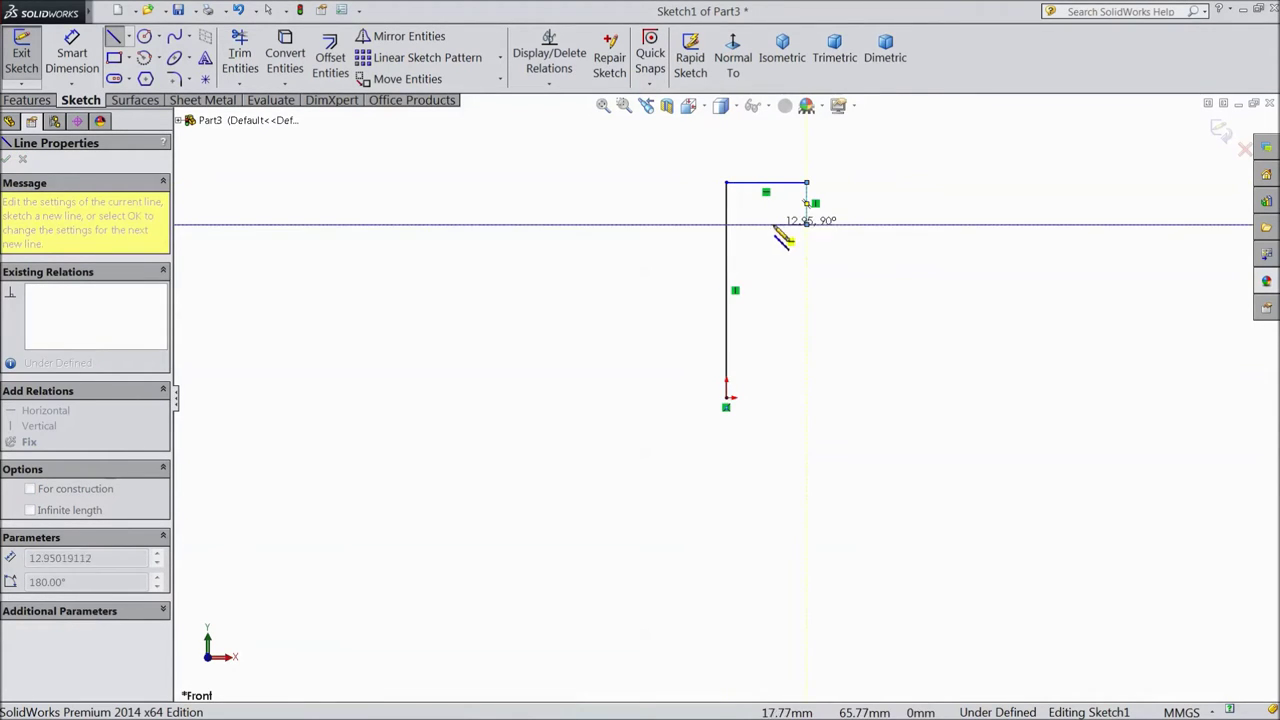
{"action": "left_click", "coordinate": [777, 224]}
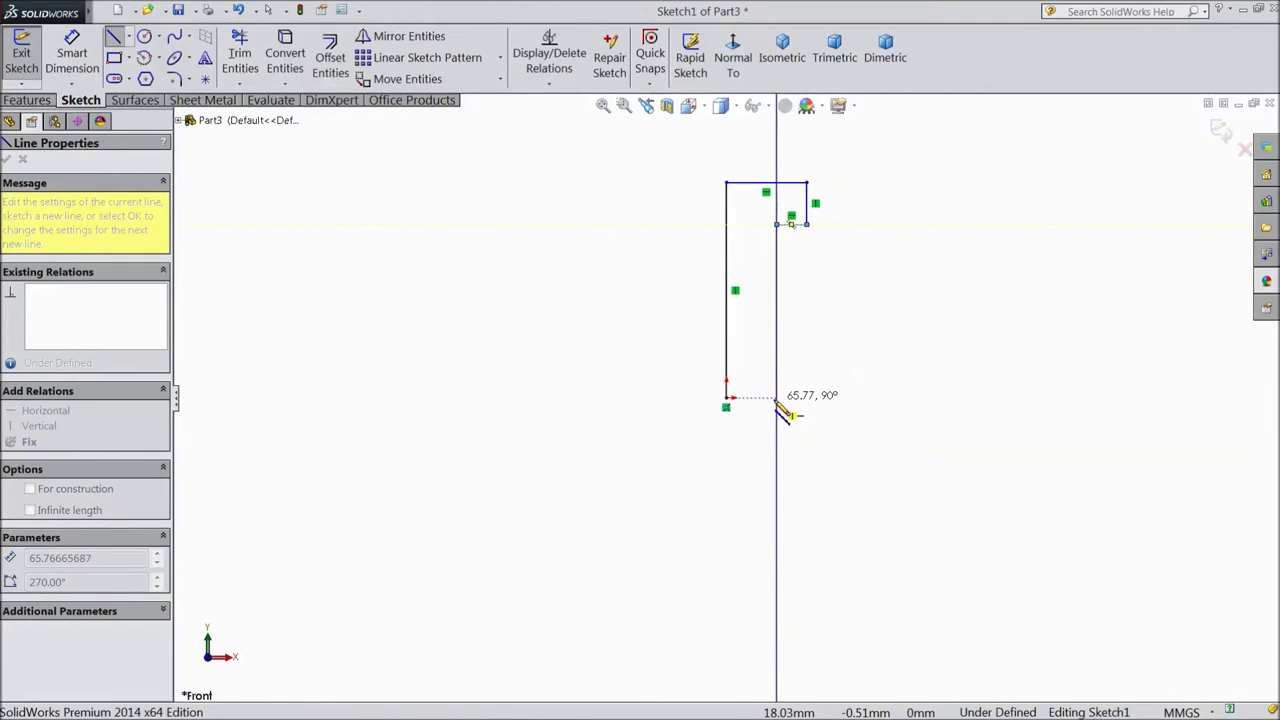
{"action": "left_click", "coordinate": [777, 398]}
{"action": "left_click", "coordinate": [726, 398]}
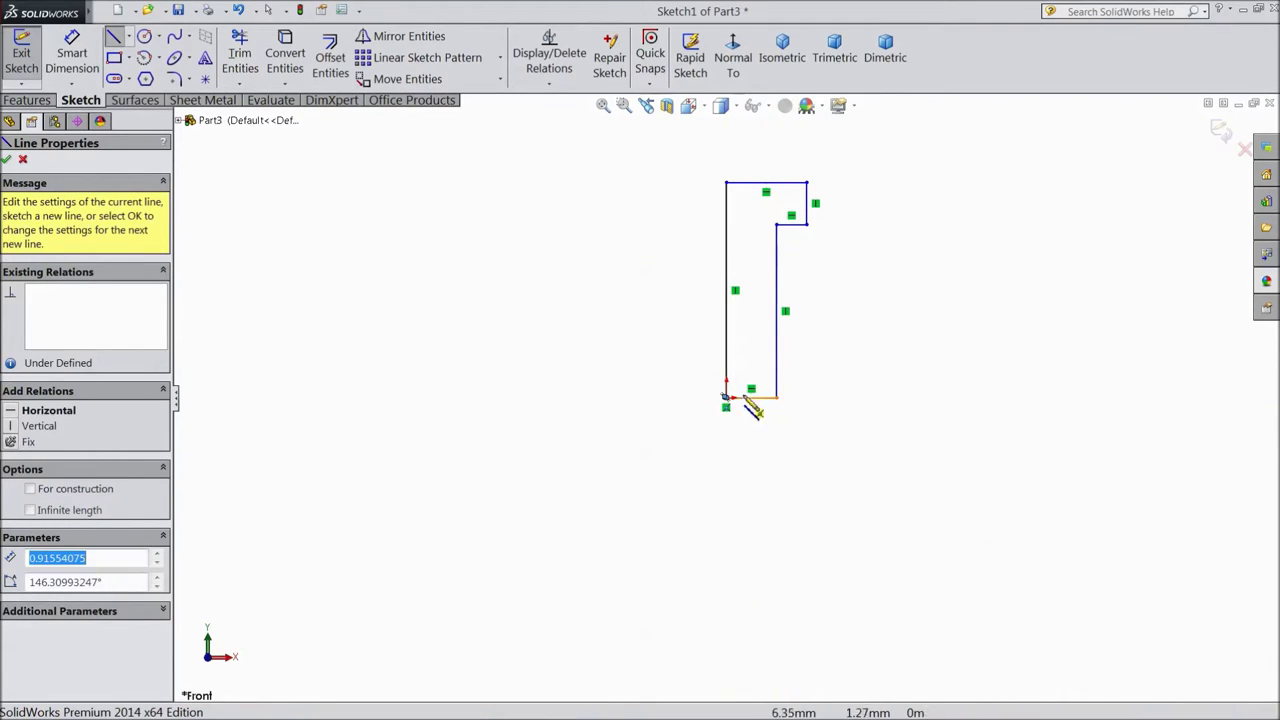
Dimension the profile's bottom edge to 2 mm and its top edge to 3 mm.
{"action": "scroll", "coordinate": [799, 236], "scroll_direction": "down", "scroll_amount": 2}
{"action": "scroll", "coordinate": [799, 236], "scroll_direction": "down", "scroll_amount": 1}
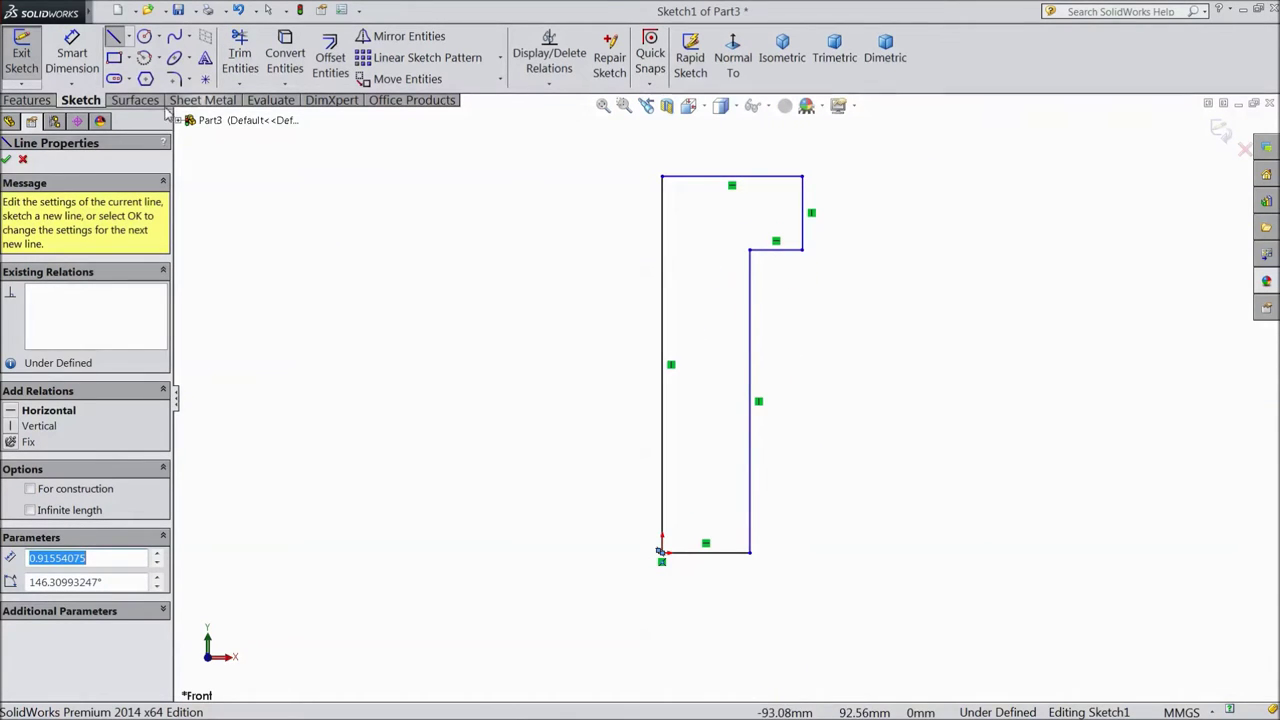
{"action": "key", "text": "d"}
{"action": "left_click", "coordinate": [698, 566]}
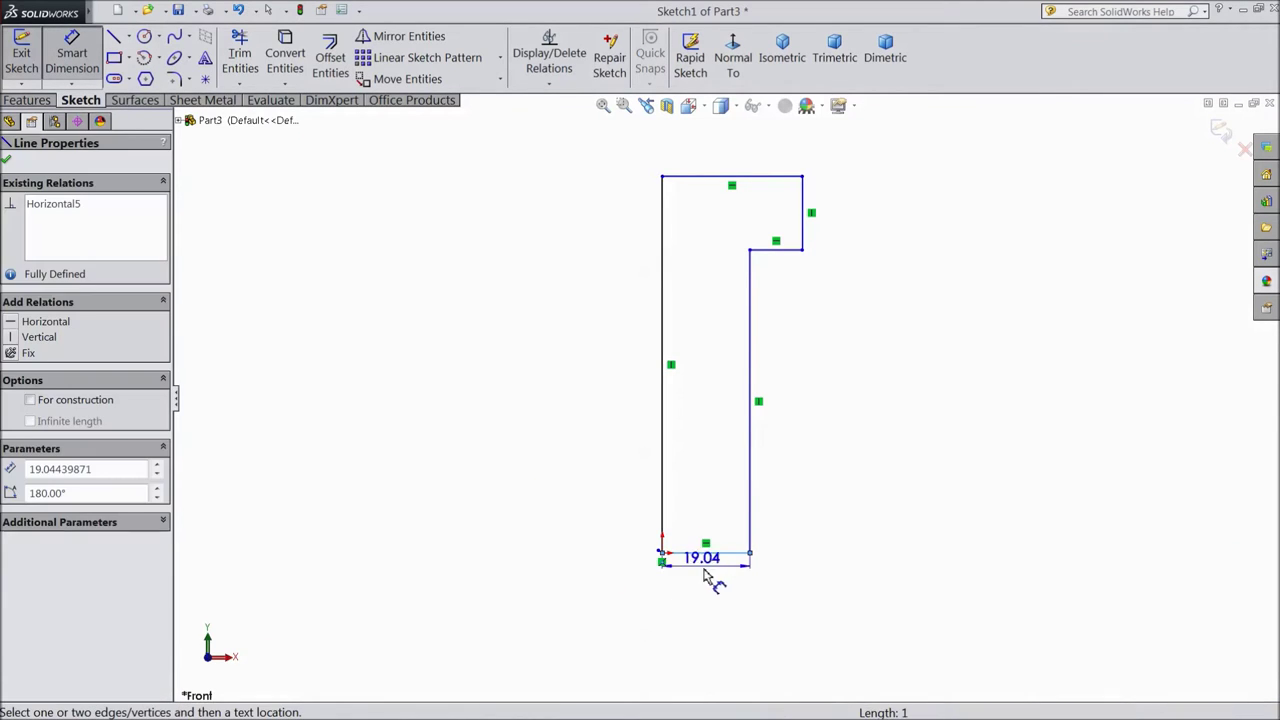
{"action": "left_click", "coordinate": [713, 608]}
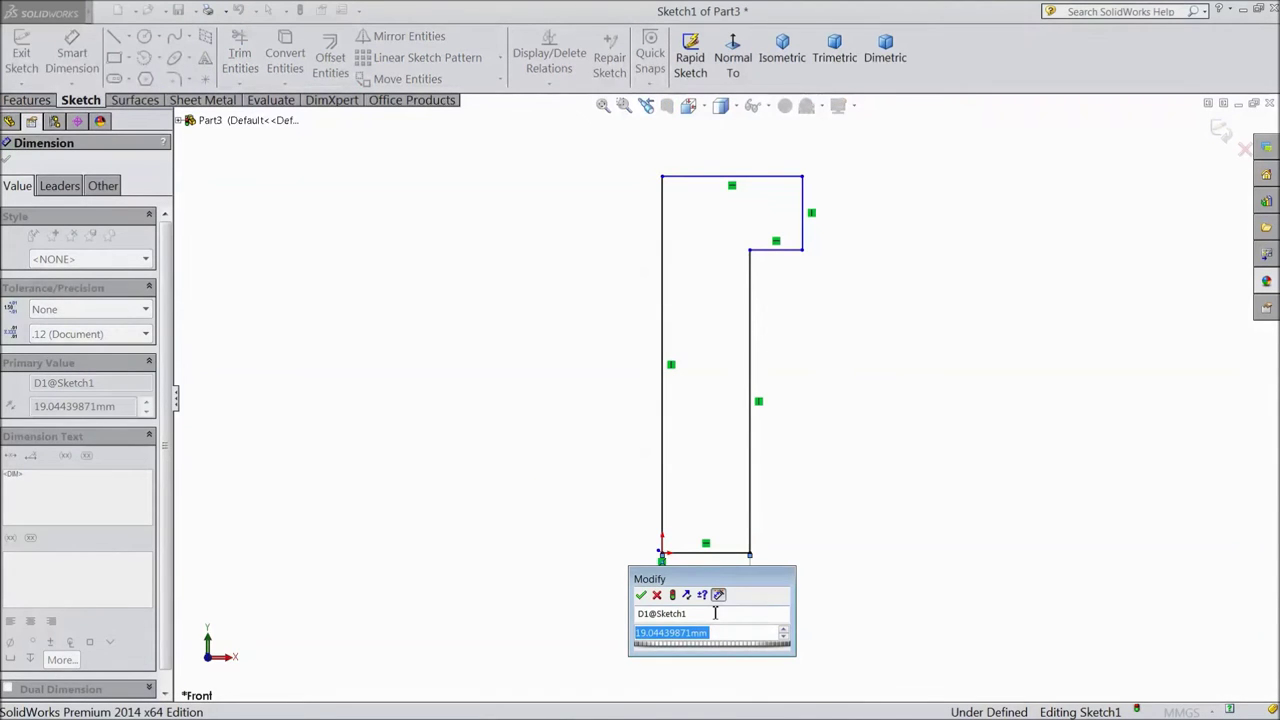
{"action": "type", "text": "2"}
{"action": "left_click", "coordinate": [642, 596]}
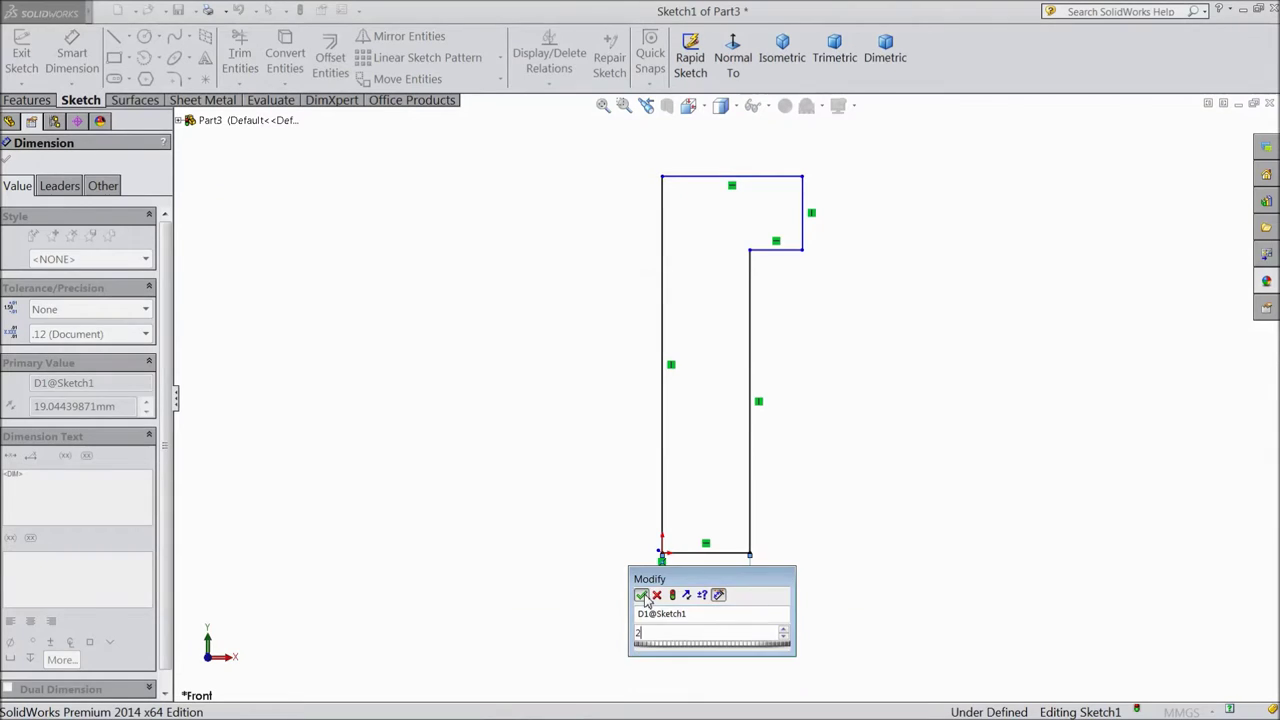
{"action": "left_click", "coordinate": [708, 180]}
{"action": "left_click", "coordinate": [737, 161]}
{"action": "type", "text": "3"}
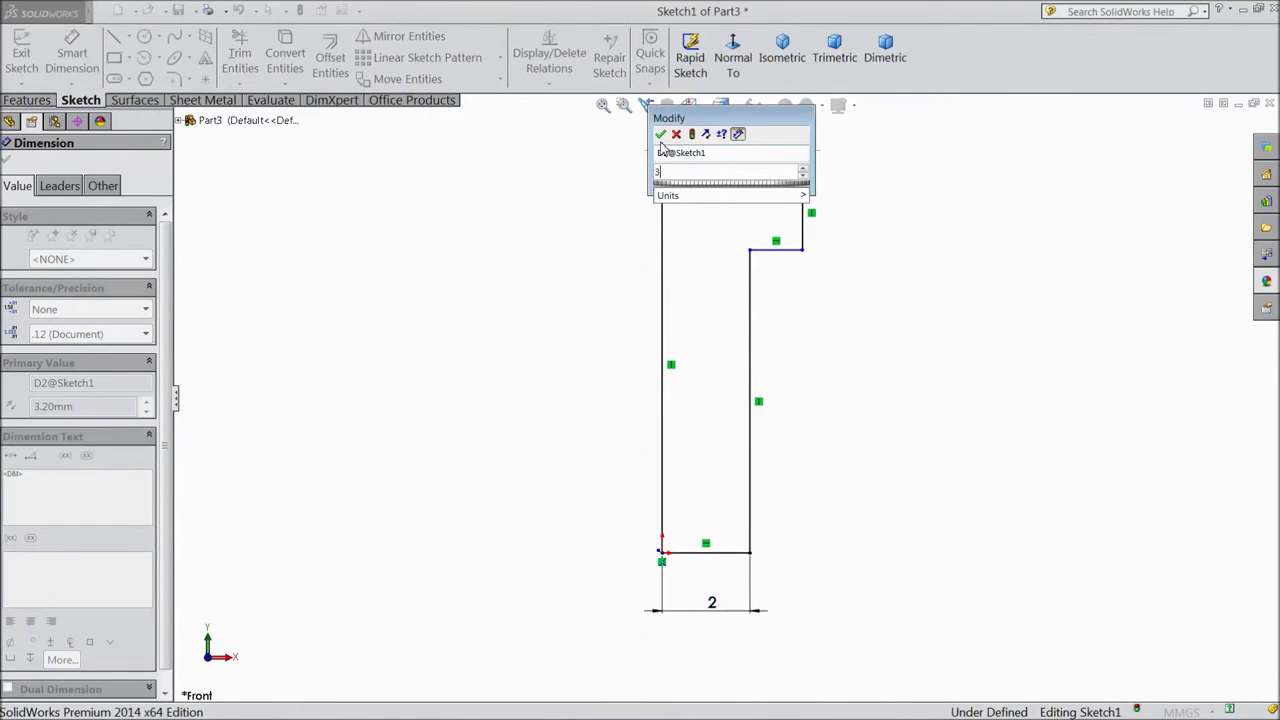
{"action": "left_click", "coordinate": [660, 134]}
Dimension the outer side of the head to 3.5 mm and the outer side of the shank to 12 mm.
{"action": "left_click", "coordinate": [794, 213]}
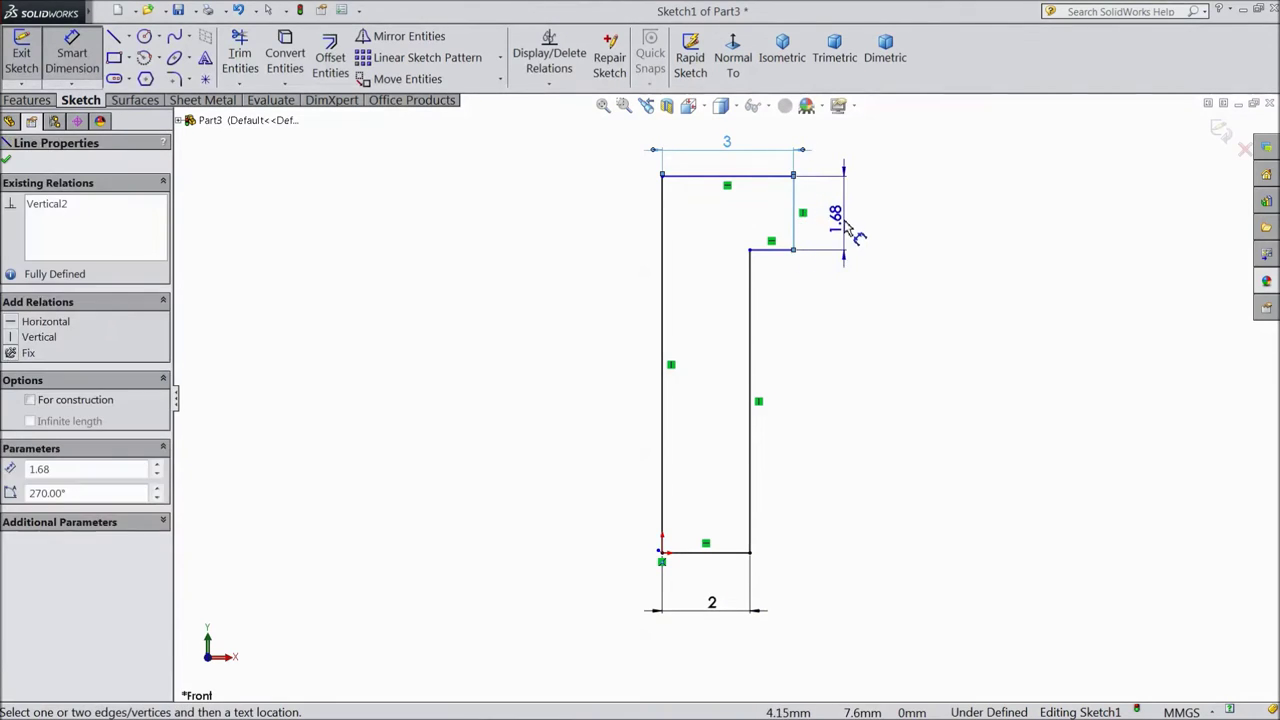
{"action": "left_click", "coordinate": [848, 225]}
{"action": "type", "text": "3.5"}
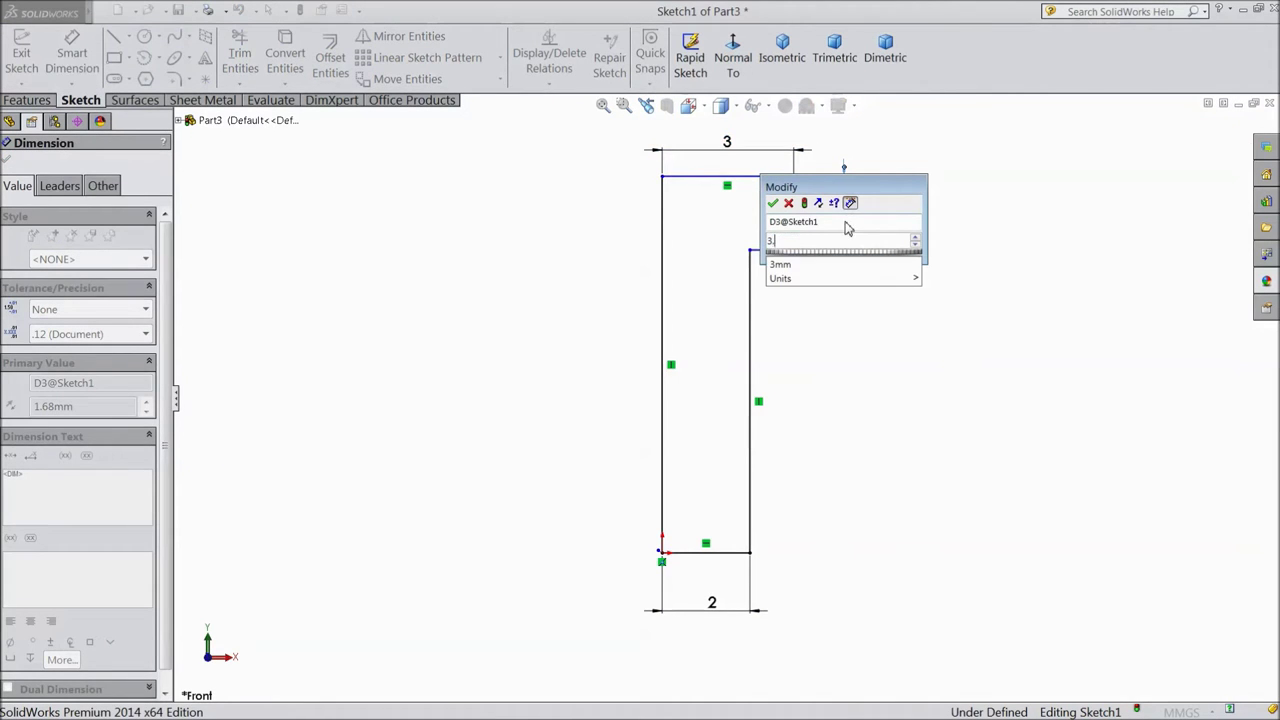
{"action": "key", "text": "Return"}
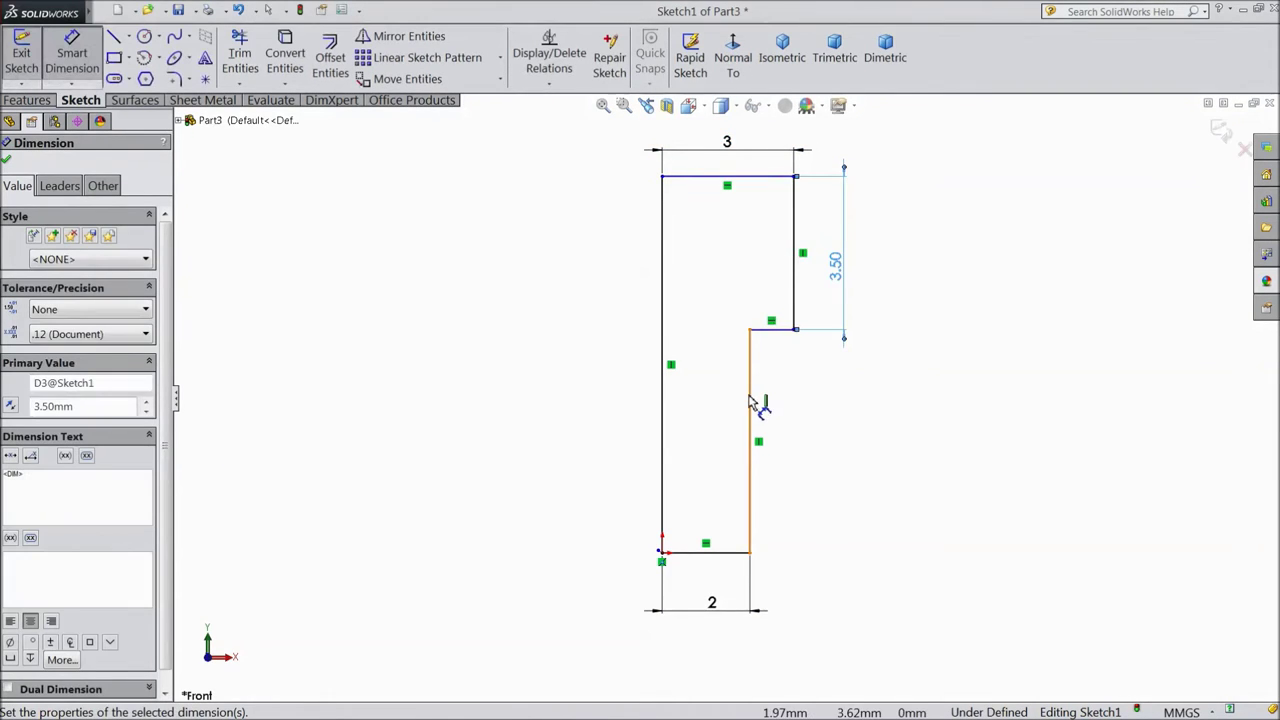
{"action": "left_click", "coordinate": [752, 396]}
{"action": "left_click", "coordinate": [845, 425]}
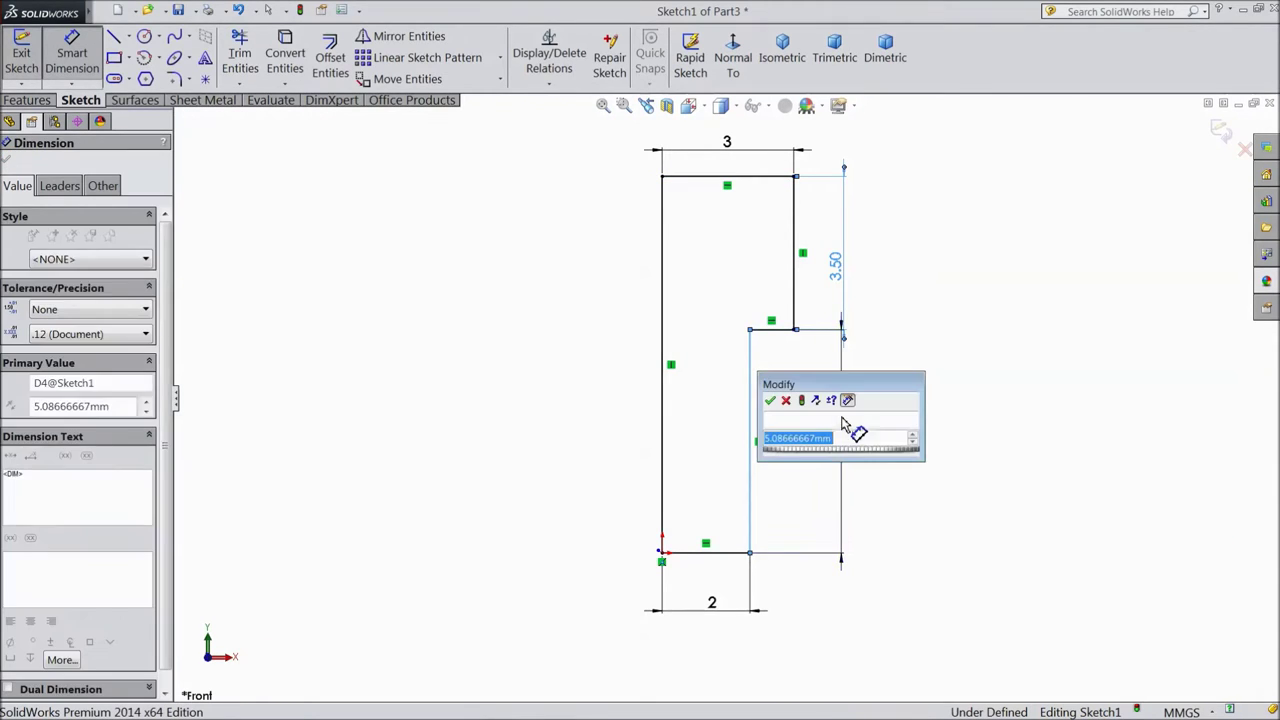
{"action": "type", "text": "12"}
{"action": "left_click", "coordinate": [770, 401]}
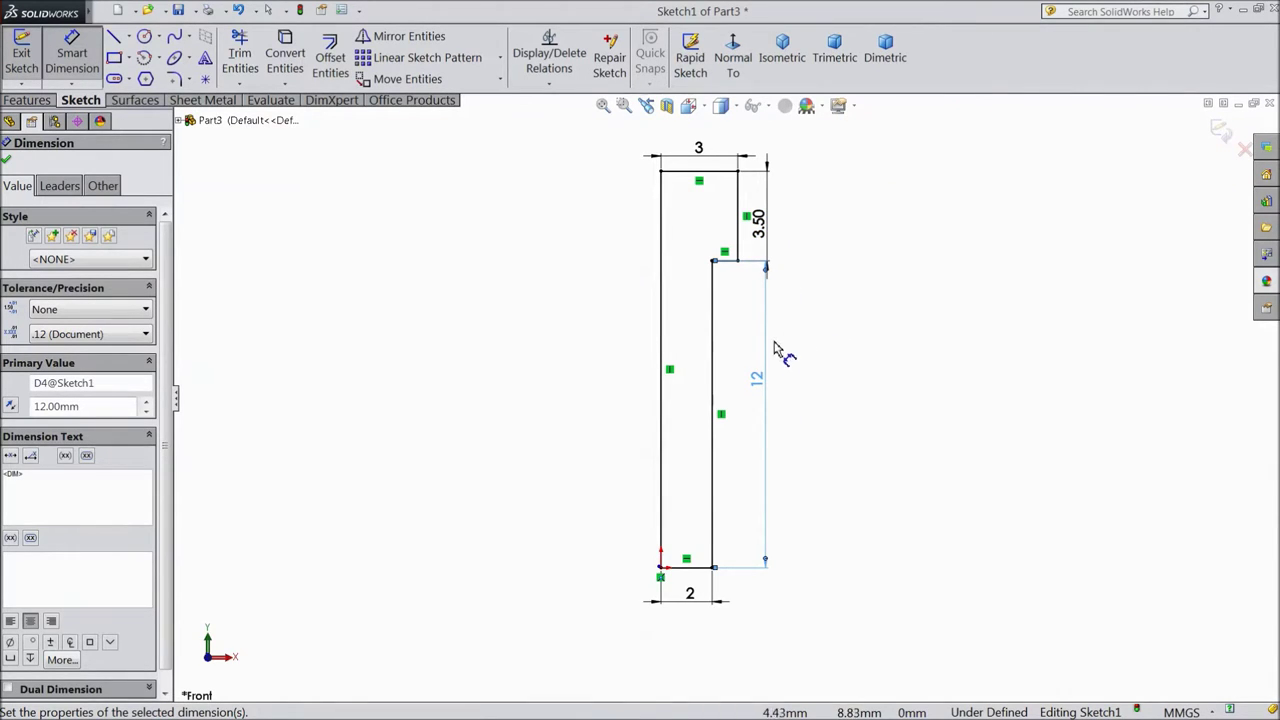
{"action": "left_click", "coordinate": [10, 163]}
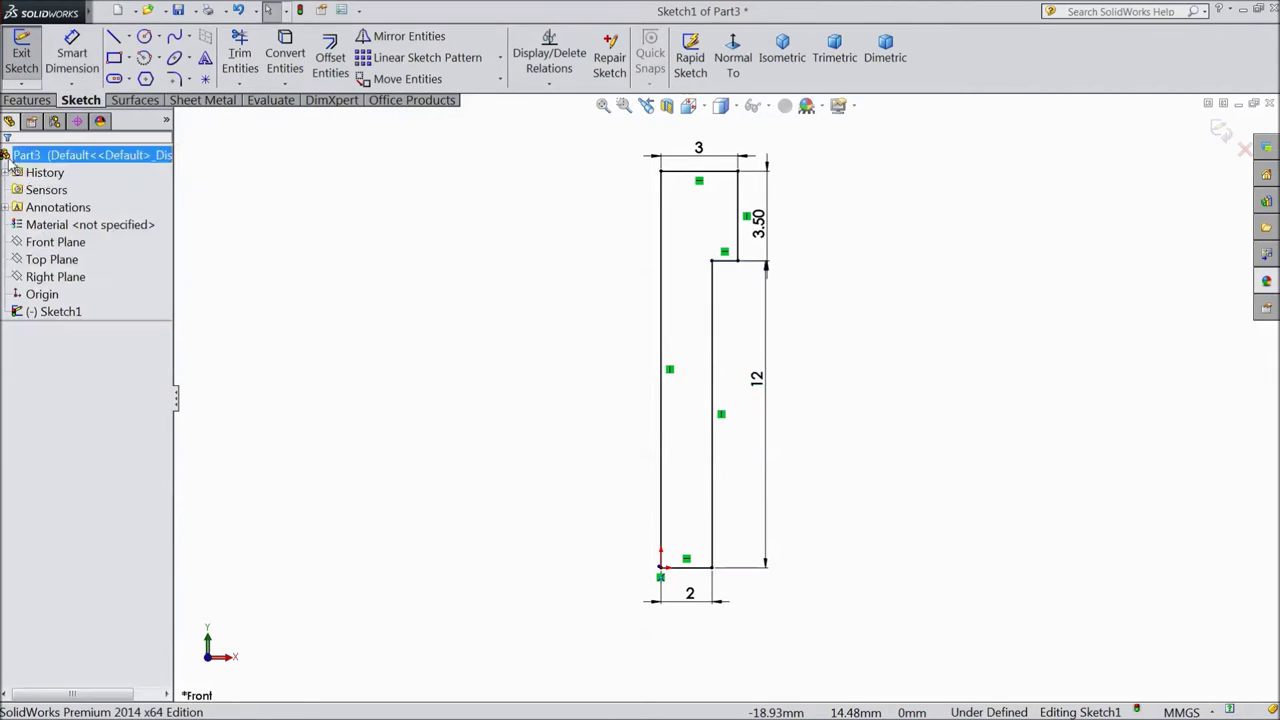
Revolve the profile 360 degrees about its long vertical line through the origin to form the solid bolt.
{"action": "left_click", "coordinate": [28, 100]}
{"action": "left_click", "coordinate": [88, 65]}
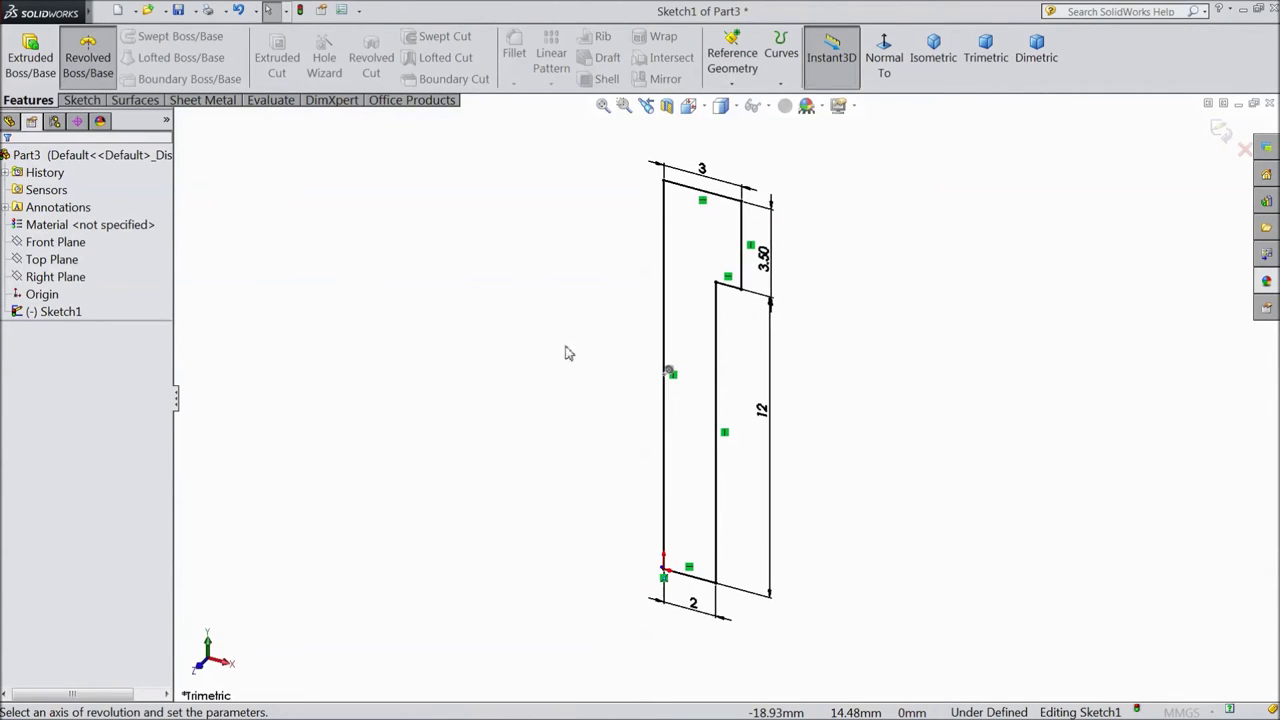
{"action": "left_click", "coordinate": [666, 334]}
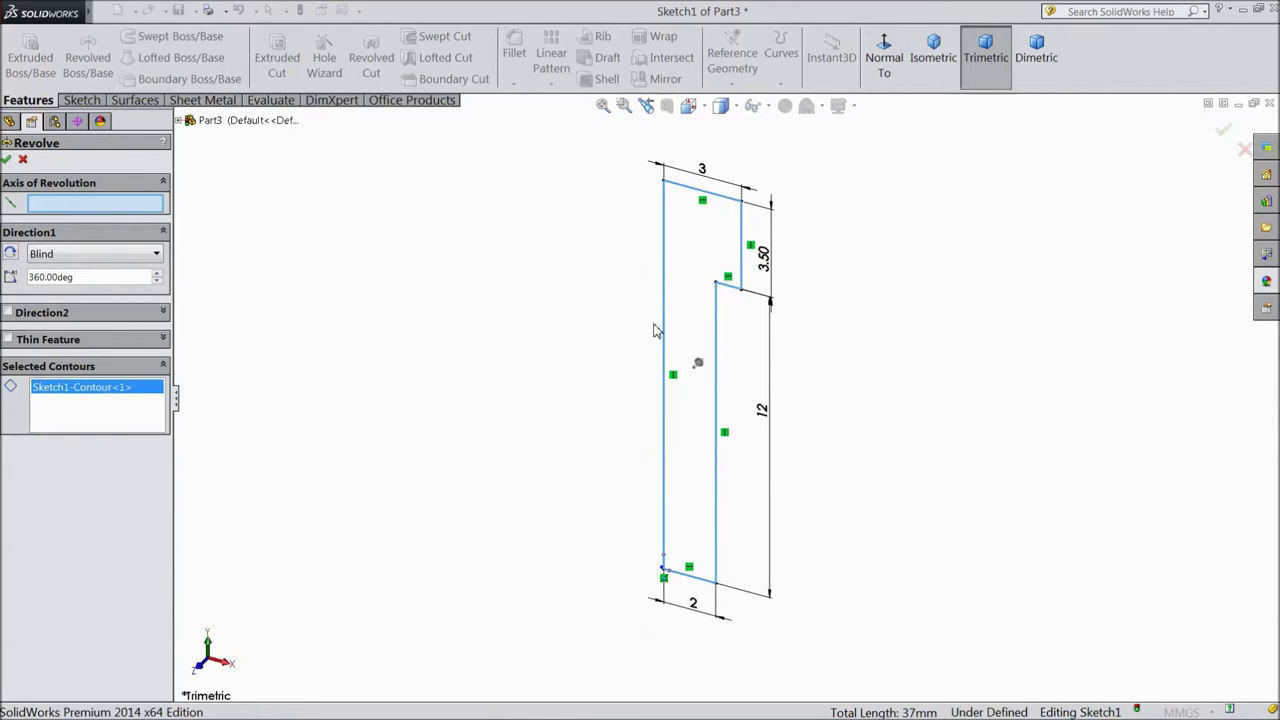
{"action": "left_click", "coordinate": [664, 336]}
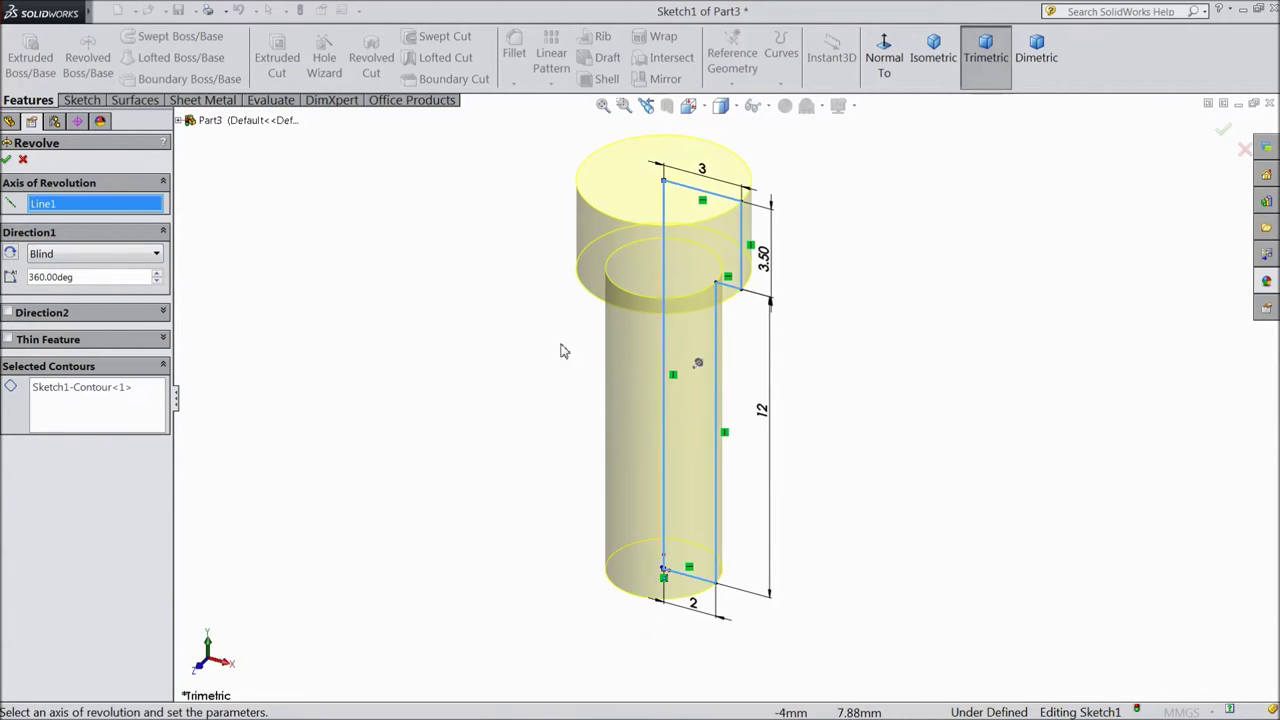
{"action": "left_click", "coordinate": [7, 161]}
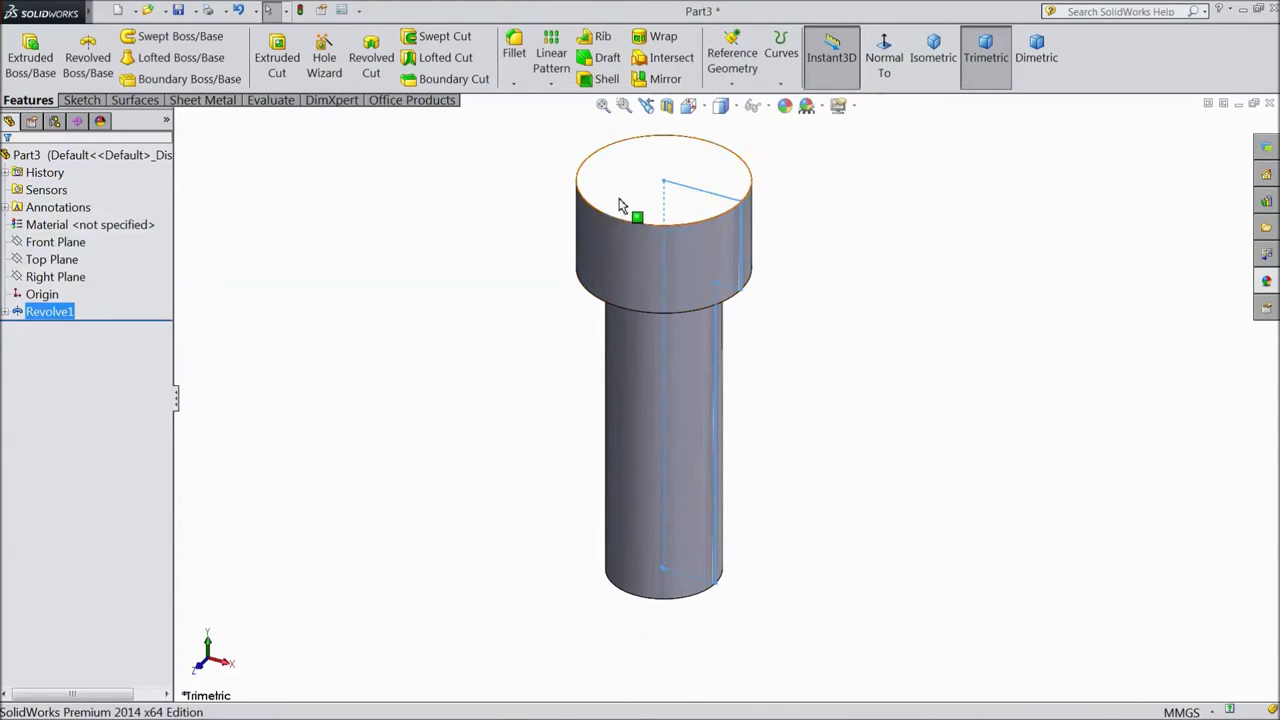
Sketch a six-sided inscribed-circle polygon on the bolt head's top face, centred on the origin and about 2.95 mm across flats.
{"action": "left_click", "coordinate": [620, 205]}
{"action": "left_click", "coordinate": [686, 168]}
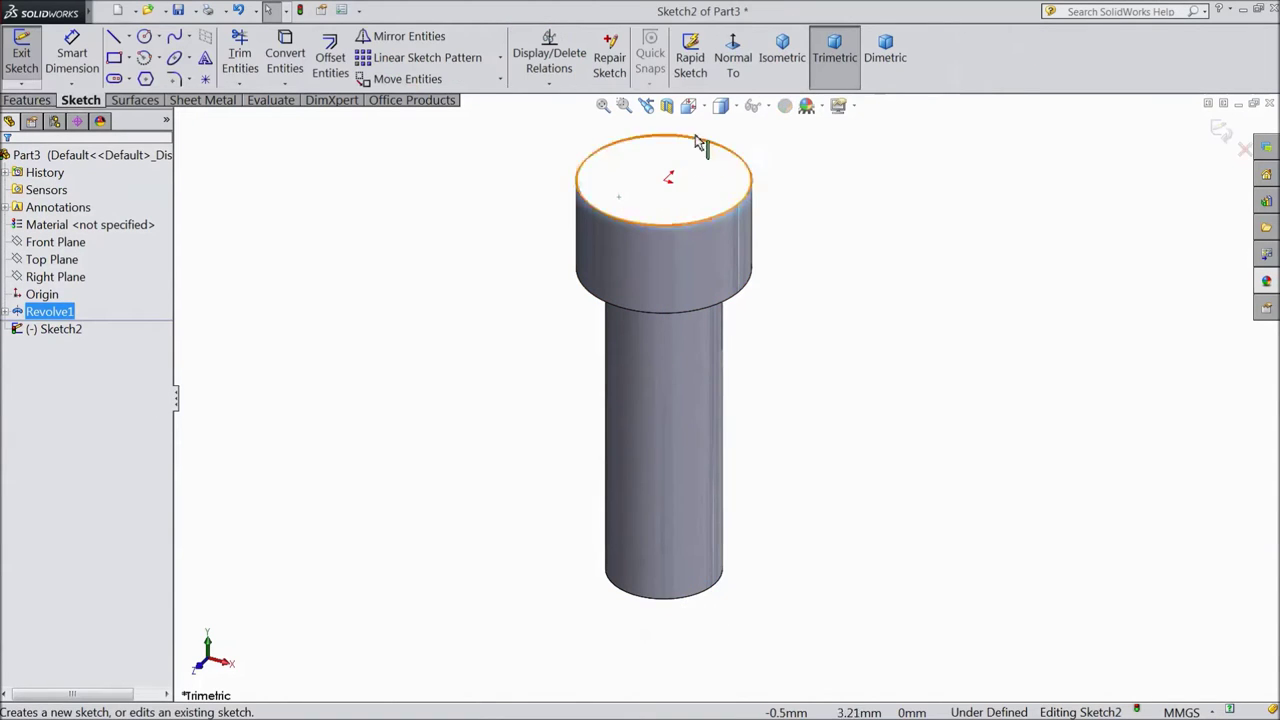
{"action": "left_click", "coordinate": [732, 70]}
{"action": "left_click", "coordinate": [145, 79]}
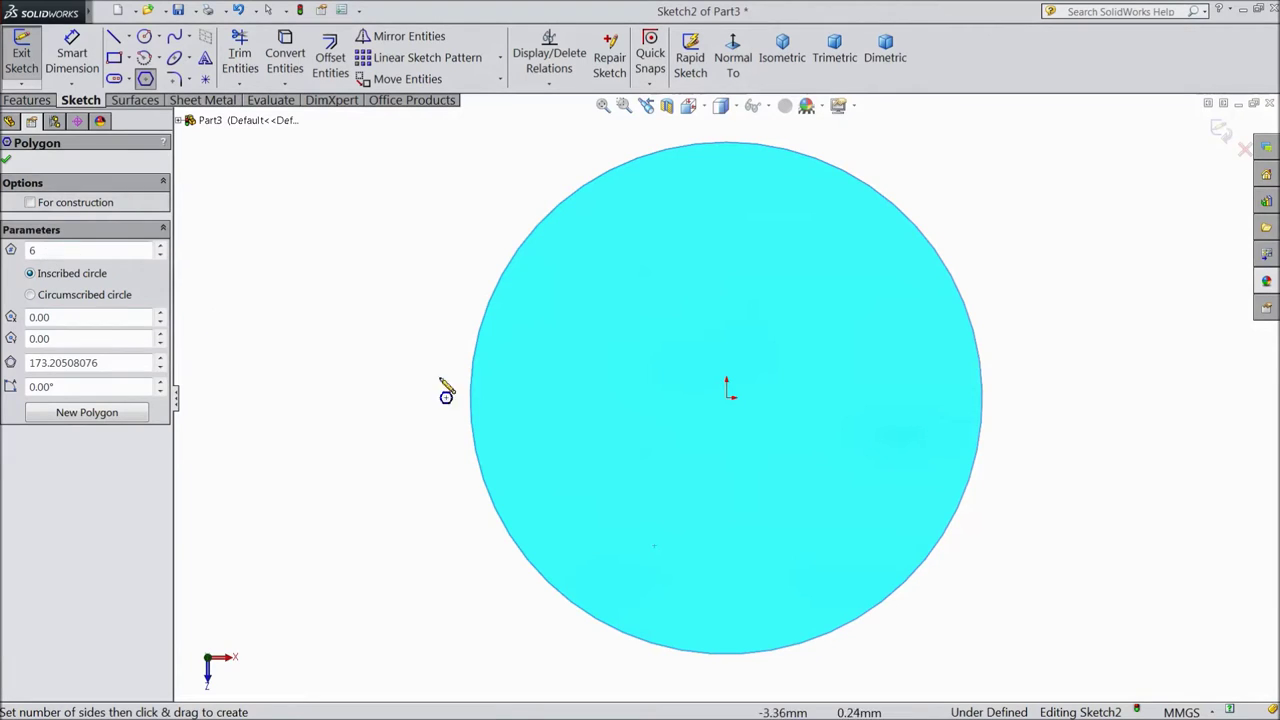
{"action": "left_click_drag", "start_coordinate": [726, 398], "coordinate": [726, 542]}
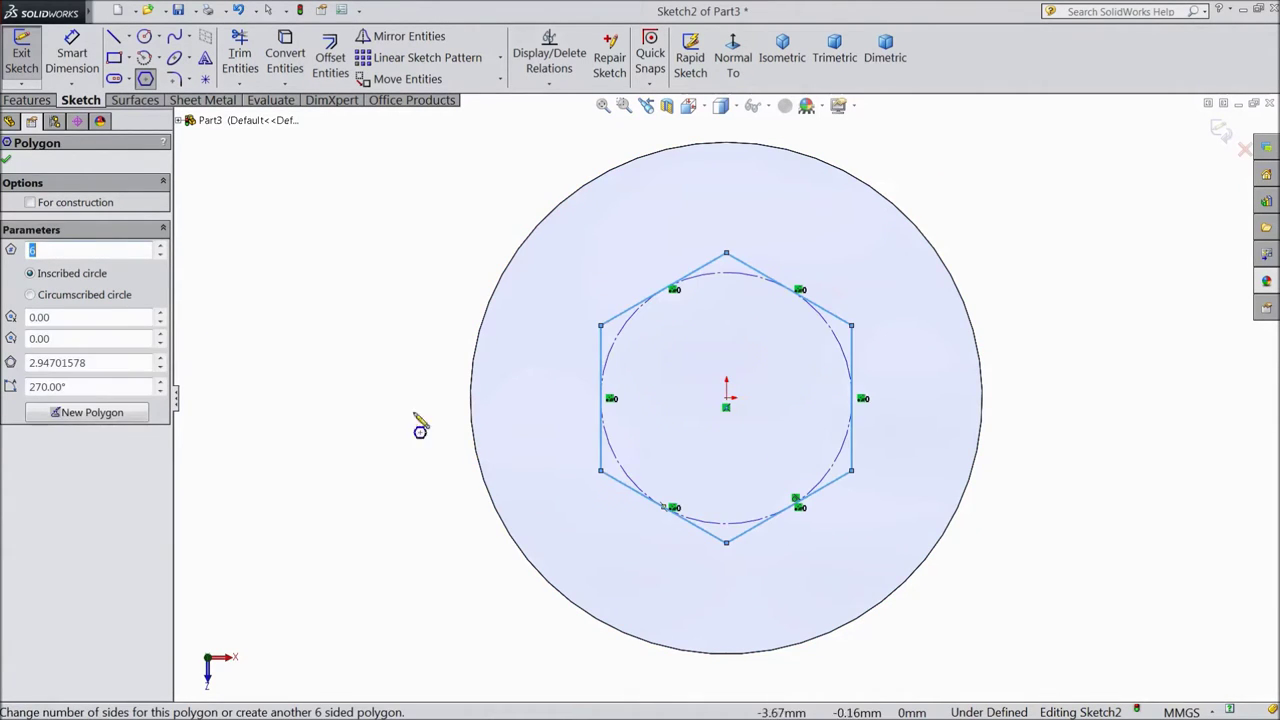
Dimension the distance between the hexagon's two vertical sides to 3 mm.
{"action": "left_click", "coordinate": [72, 55]}
{"action": "left_click", "coordinate": [601, 355]}
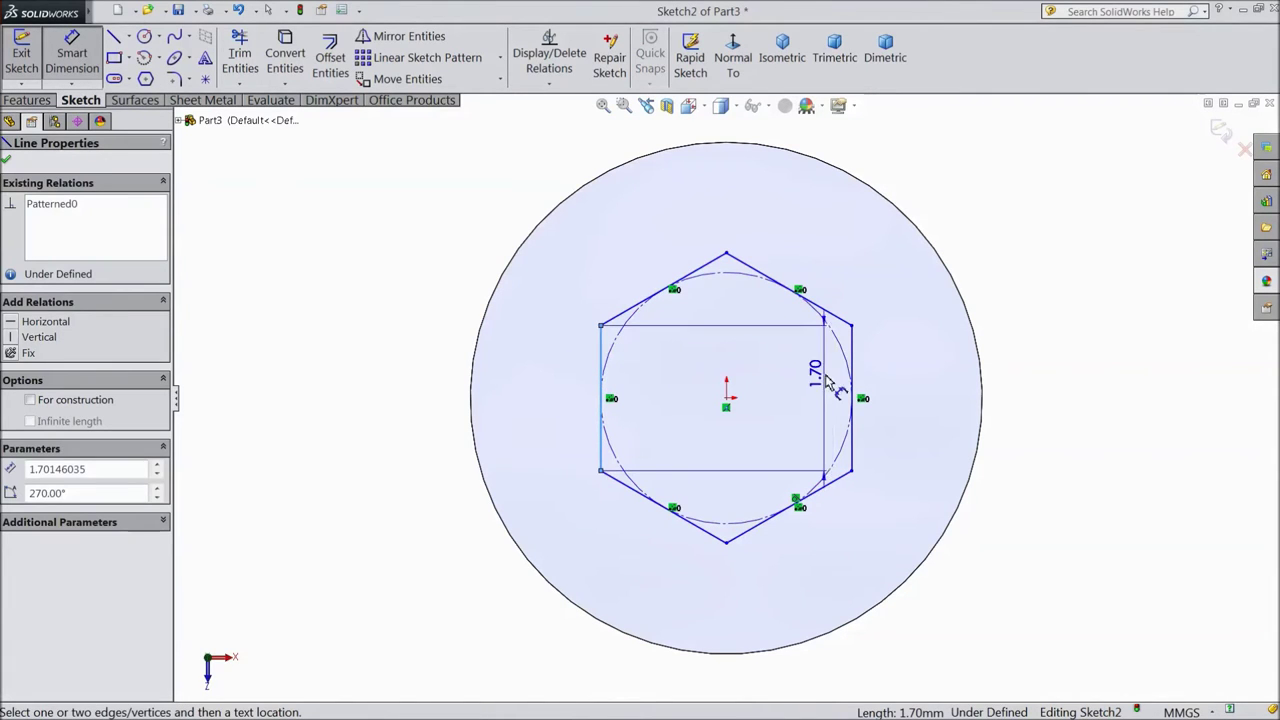
{"action": "left_click", "coordinate": [851, 370]}
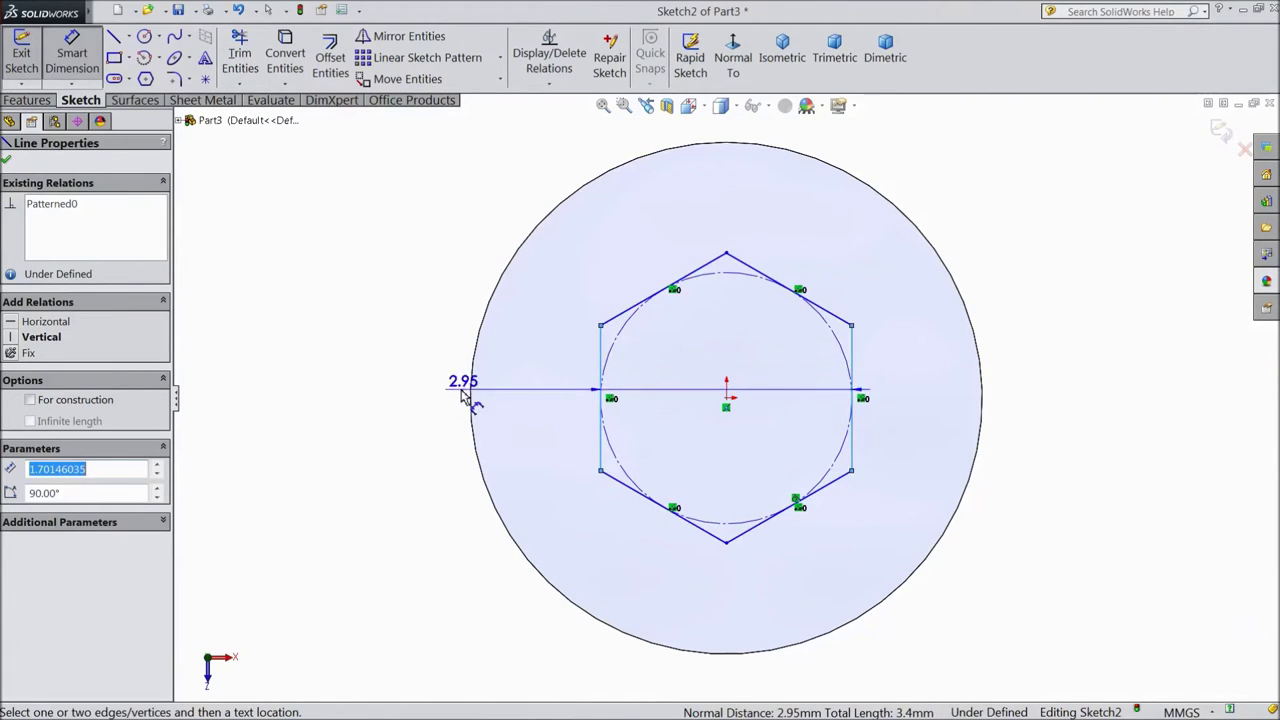
{"action": "left_click", "coordinate": [385, 405]}
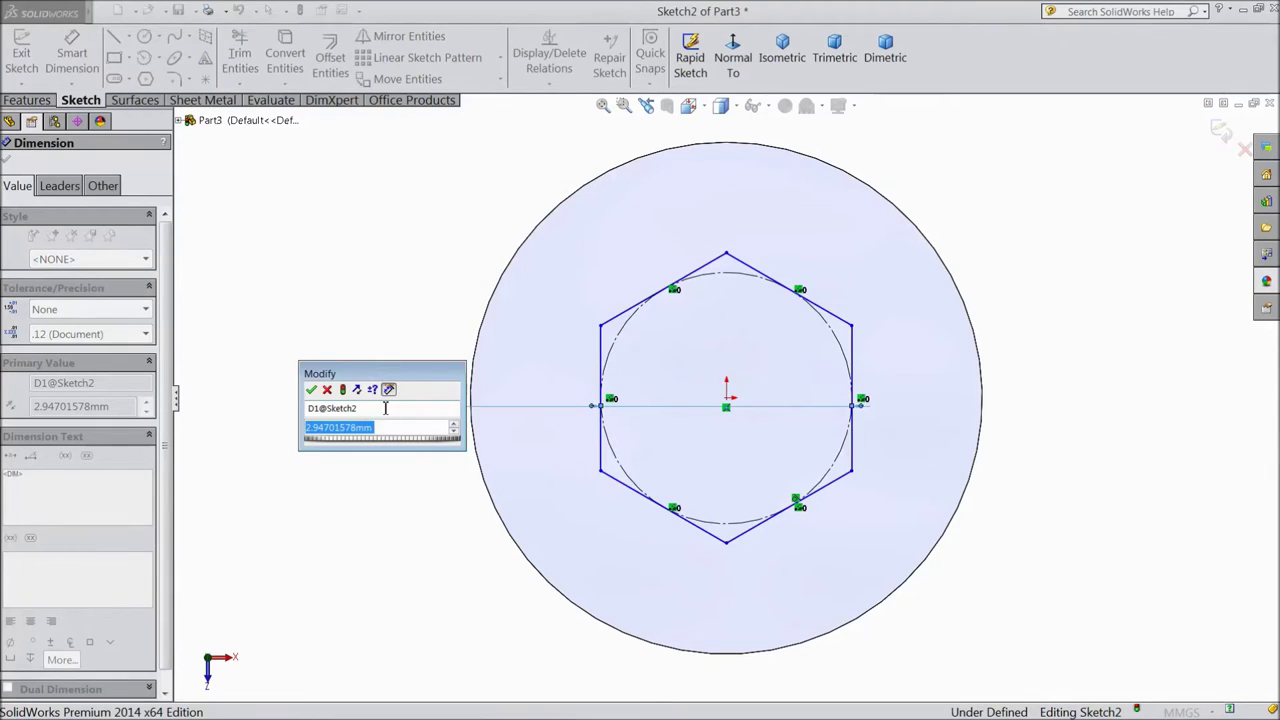
{"action": "type", "text": "3"}
{"action": "key", "text": "Return"}
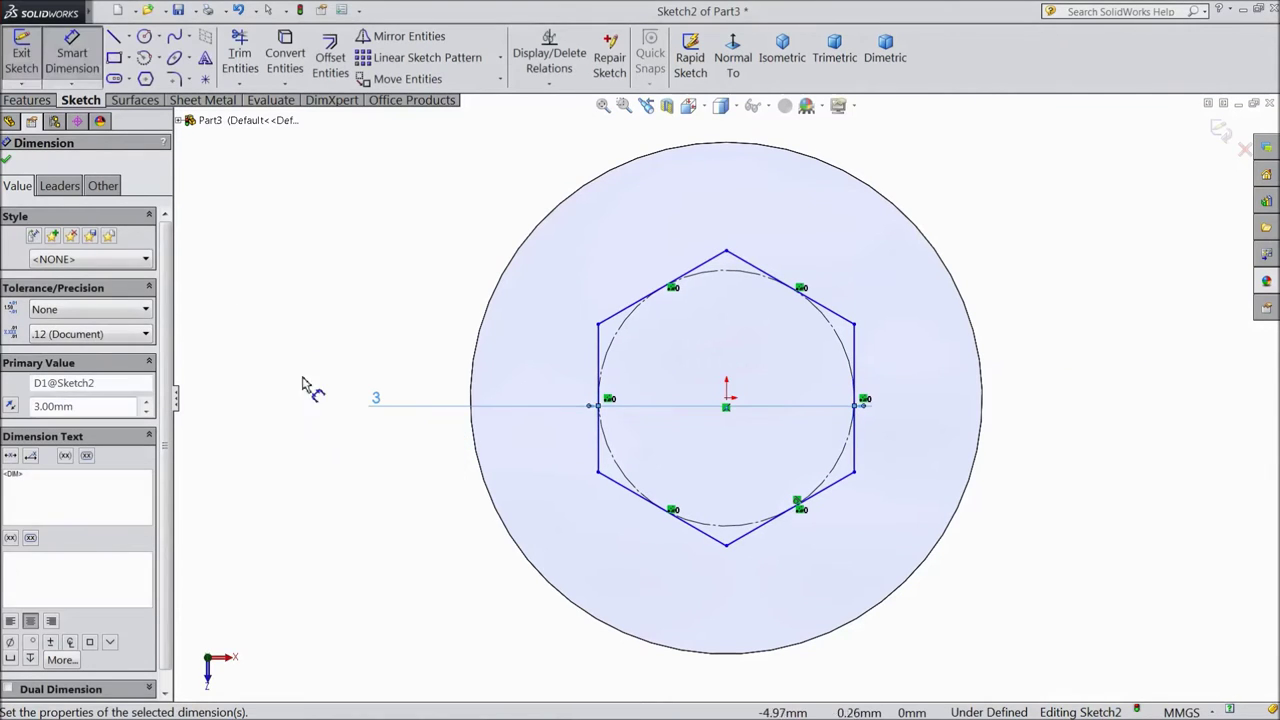
Cut the hexagon sketch blind into the bolt head to a depth of 2 mm to form the socket.
{"action": "left_click", "coordinate": [27, 100]}
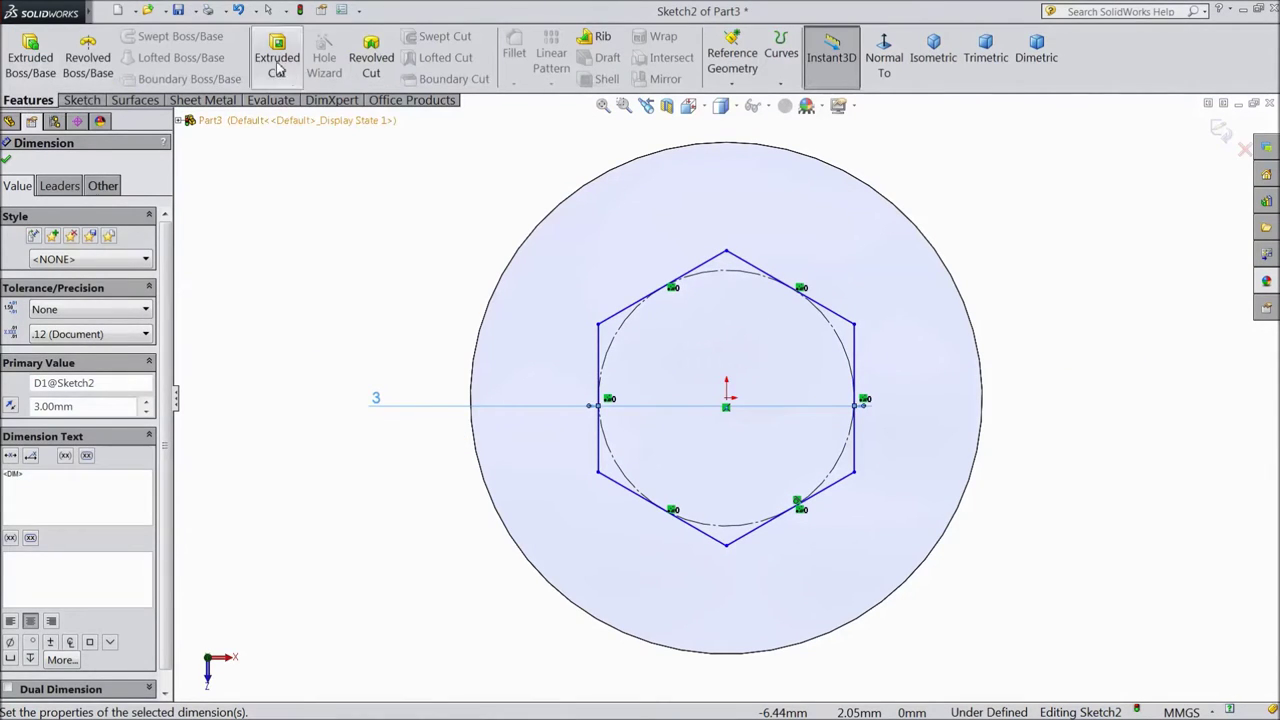
{"action": "left_click", "coordinate": [277, 60]}
{"action": "type", "text": "2"}
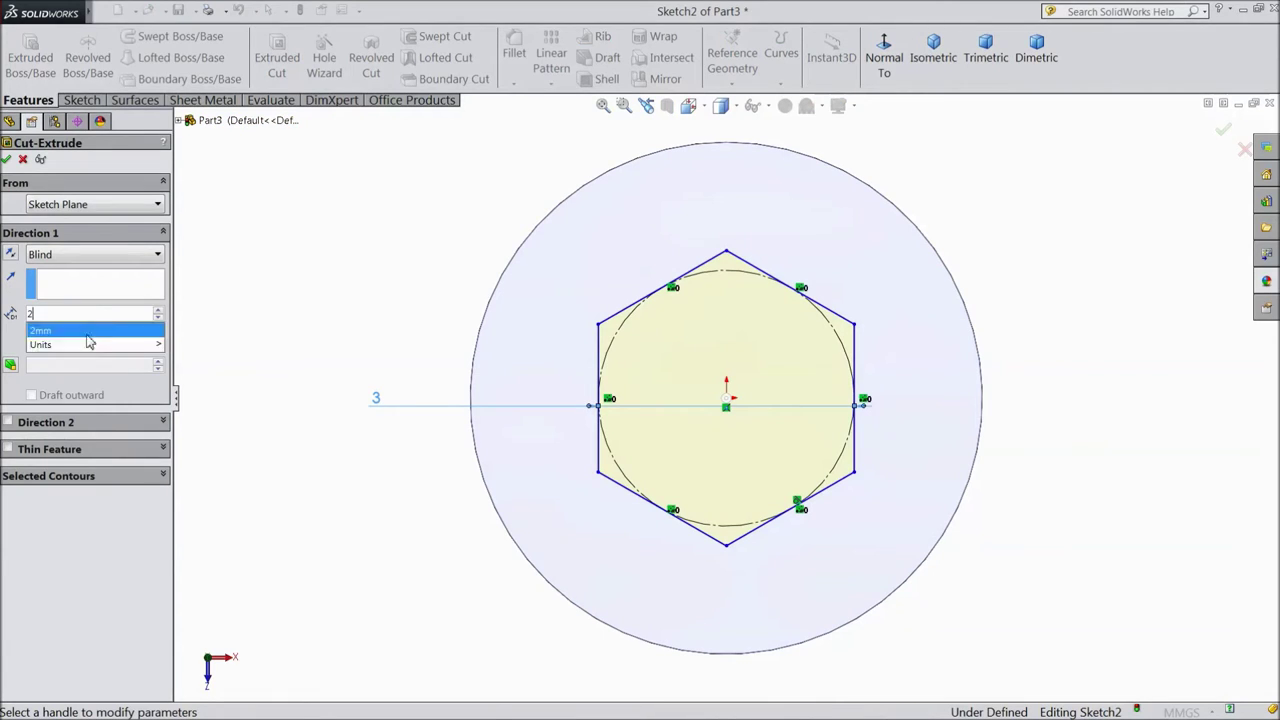
{"action": "key", "text": "Return"}
{"action": "middle_click_drag", "start_coordinate": [363, 474], "coordinate": [351, 403]}
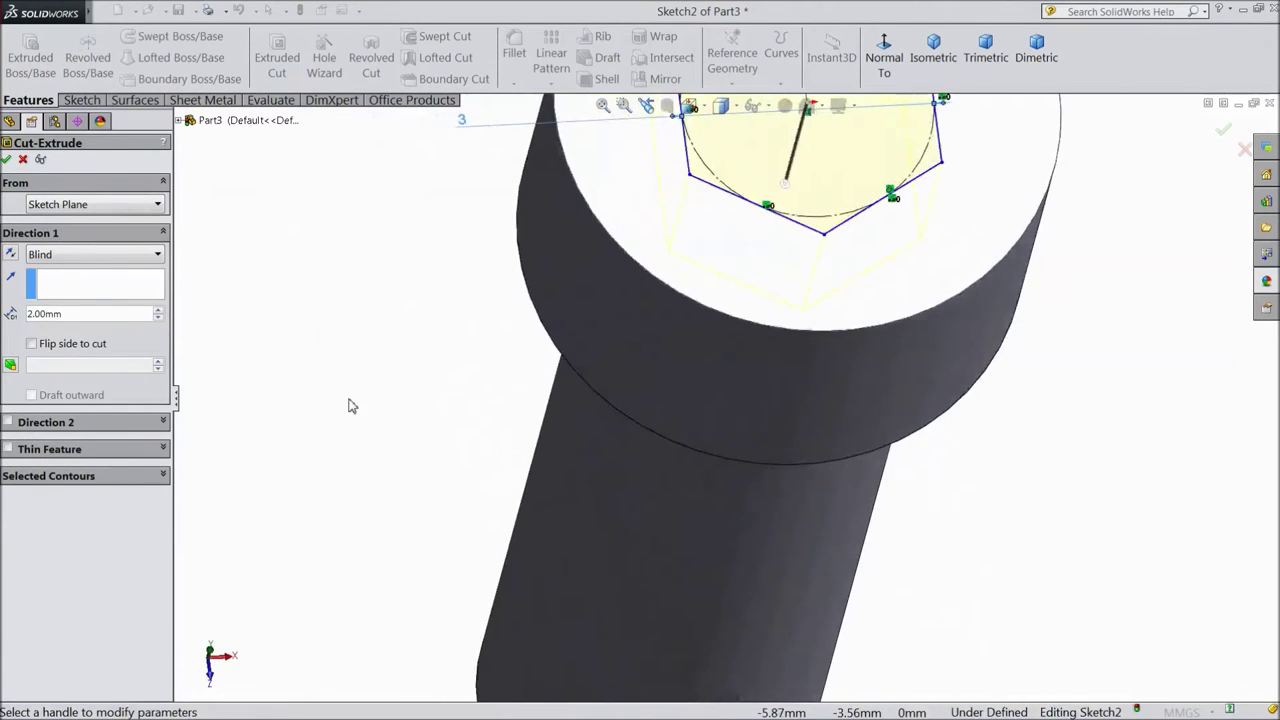
{"action": "scroll", "coordinate": [409, 446], "scroll_direction": "up", "scroll_amount": 5}
{"action": "middle_click_drag", "start_coordinate": [409, 446], "coordinate": [405, 282]}
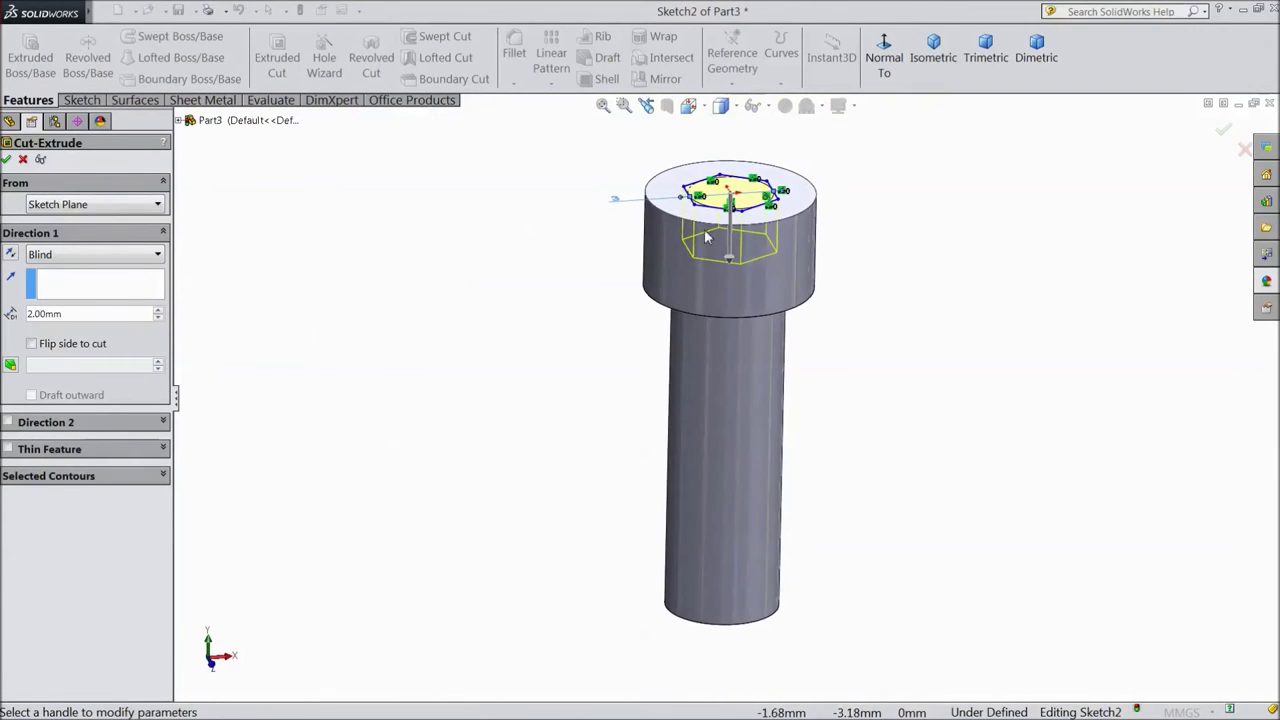
{"action": "scroll", "coordinate": [790, 228], "scroll_direction": "down", "scroll_amount": 2}
{"action": "left_click", "coordinate": [8, 160]}
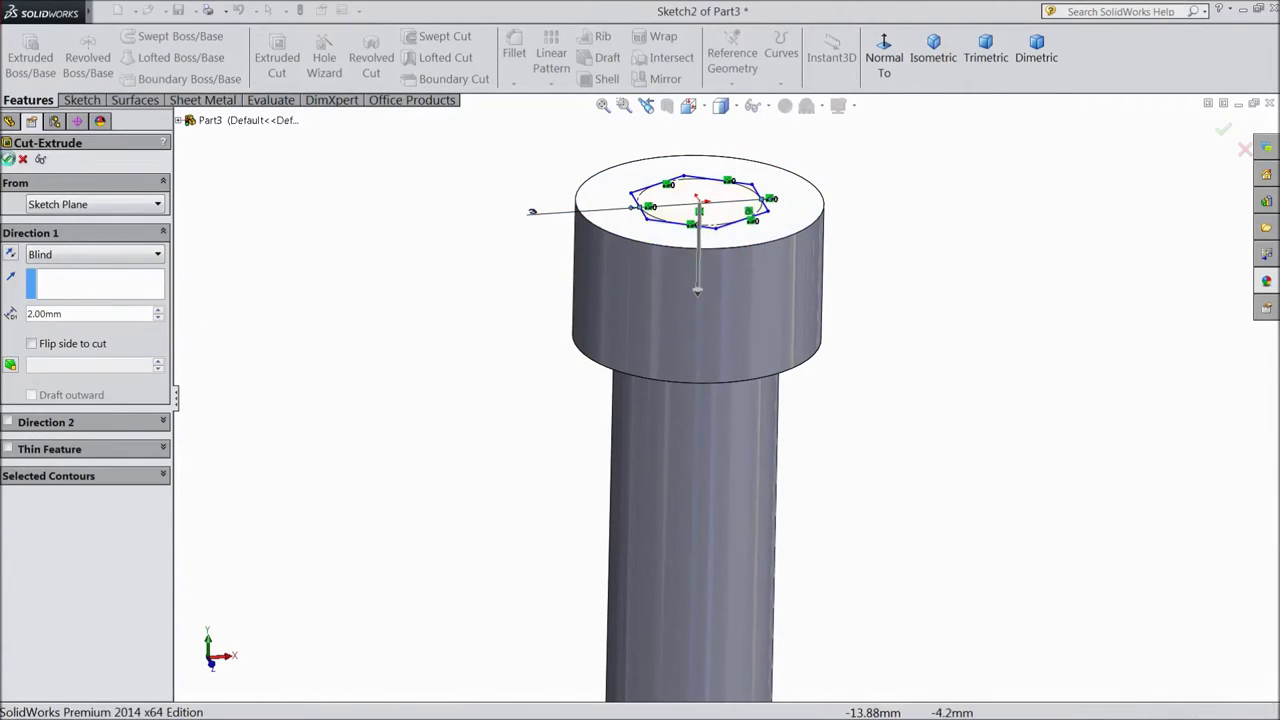
Apply the polished steel appearance to the whole bolt and show it in isometric view.
{"action": "left_click", "coordinate": [1265, 283]}
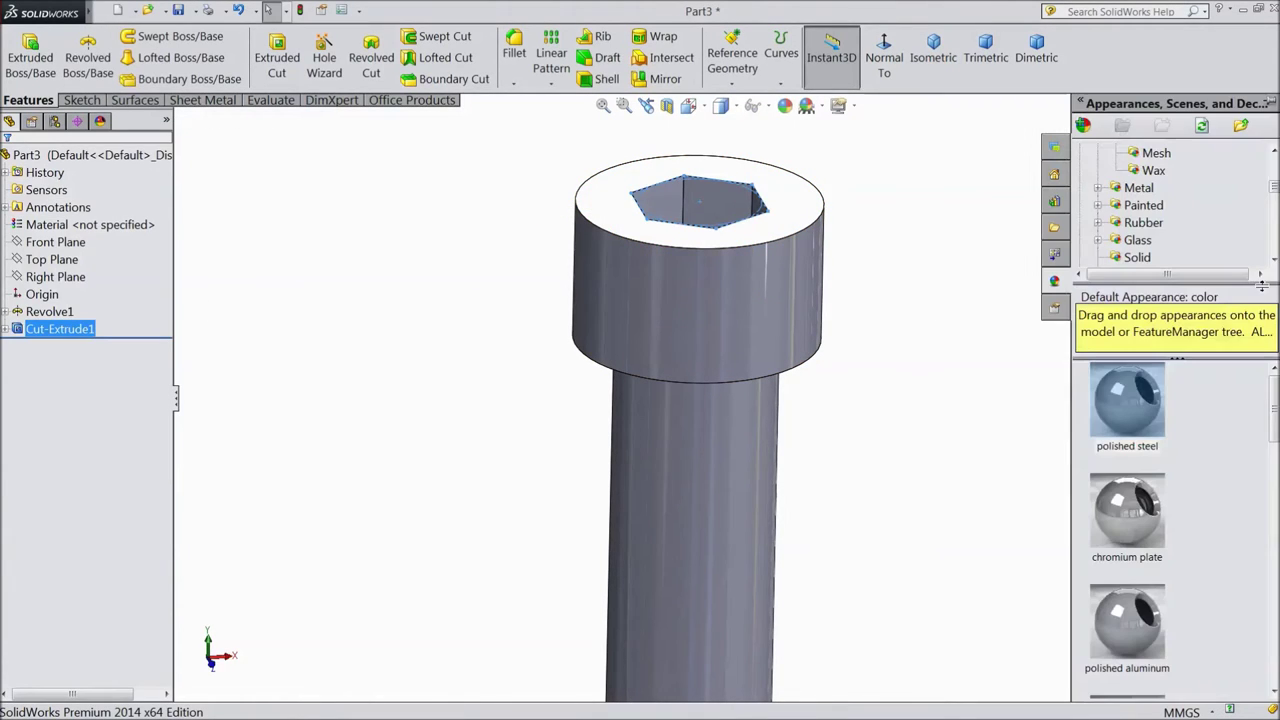
{"action": "left_click", "coordinate": [1119, 408]}
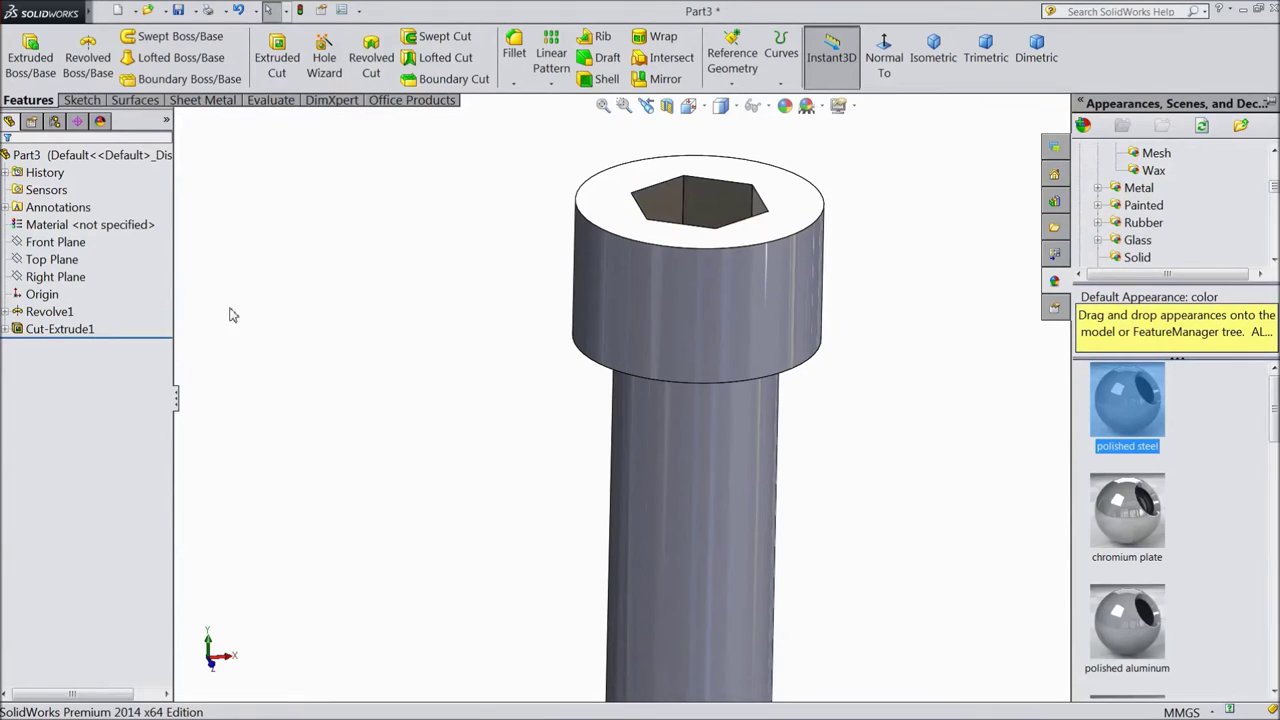
{"action": "left_click", "coordinate": [92, 160]}
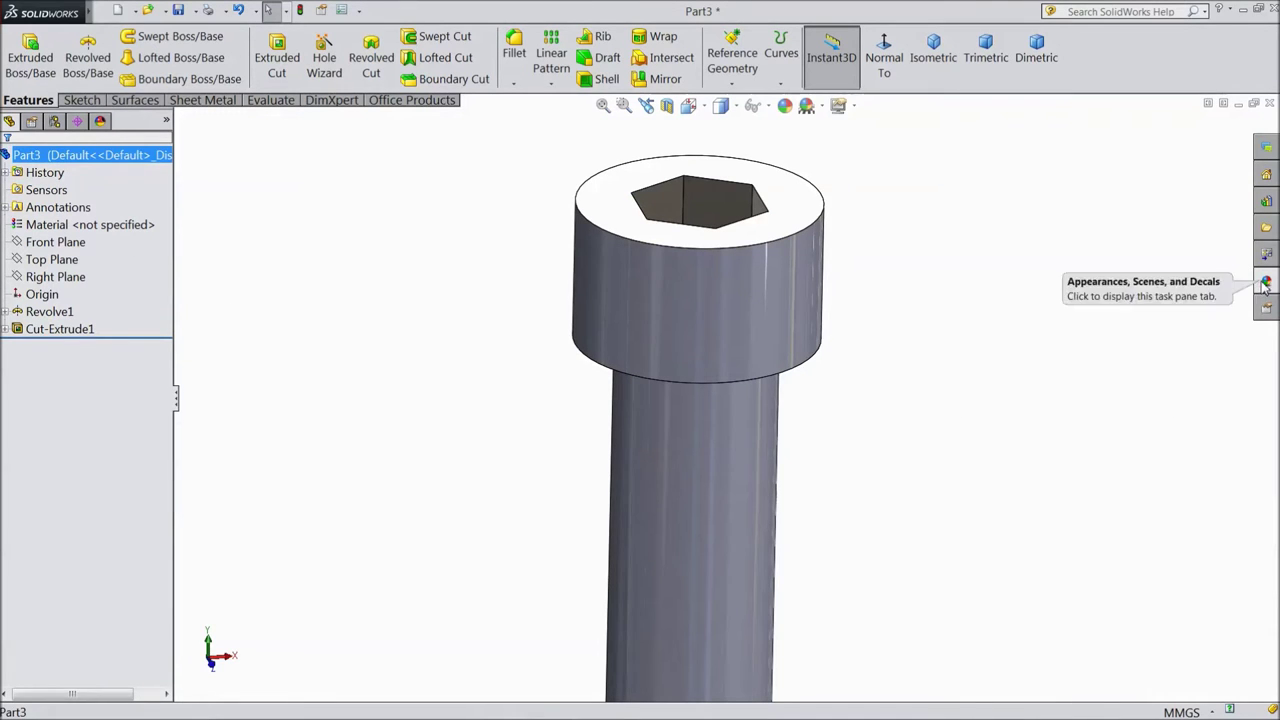
{"action": "left_click", "coordinate": [1264, 285]}
{"action": "left_click", "coordinate": [1128, 396]}
{"action": "mouse_move", "coordinate": [909, 392]}
{"action": "middle_mouse_down"}
{"action": "mouse_move", "coordinate": [894, 463]}
{"action": "mouse_move", "coordinate": [933, 407]}
{"action": "mouse_move", "coordinate": [906, 400]}
{"action": "middle_mouse_up"}
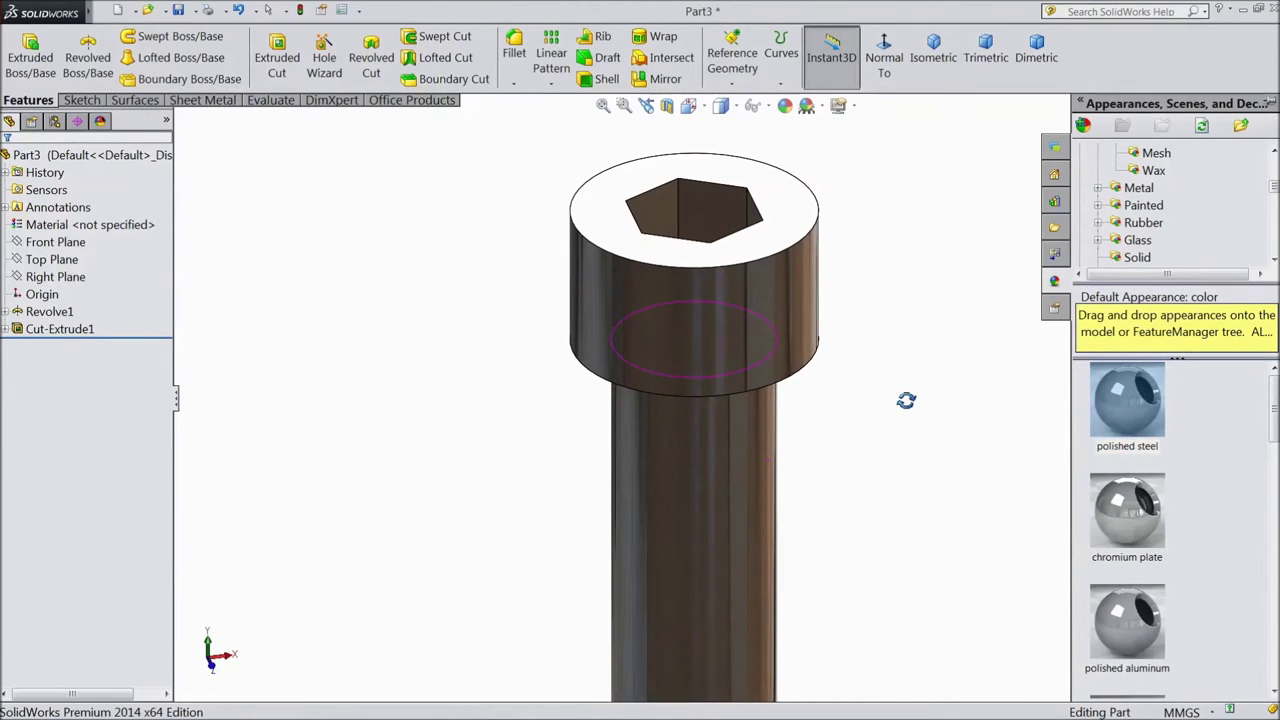
{"action": "key", "text": "Escape"}
{"action": "left_click", "coordinate": [952, 445]}
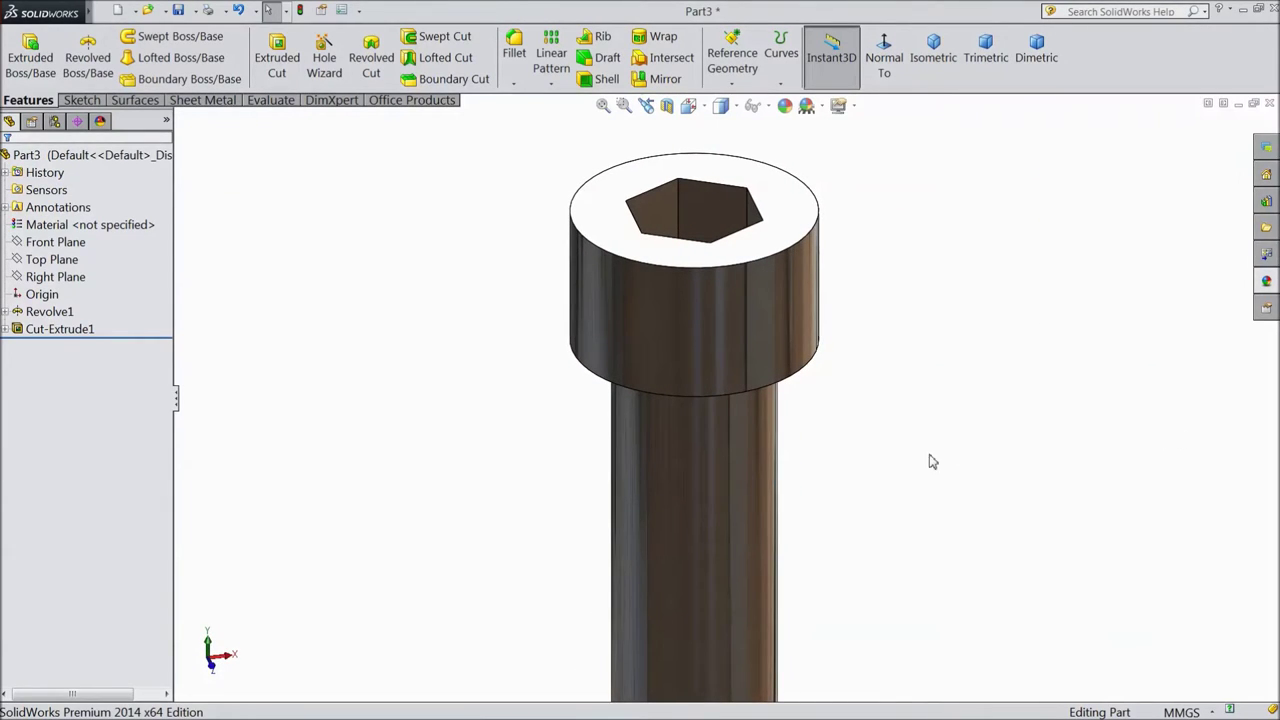
{"action": "left_click", "coordinate": [933, 50]}
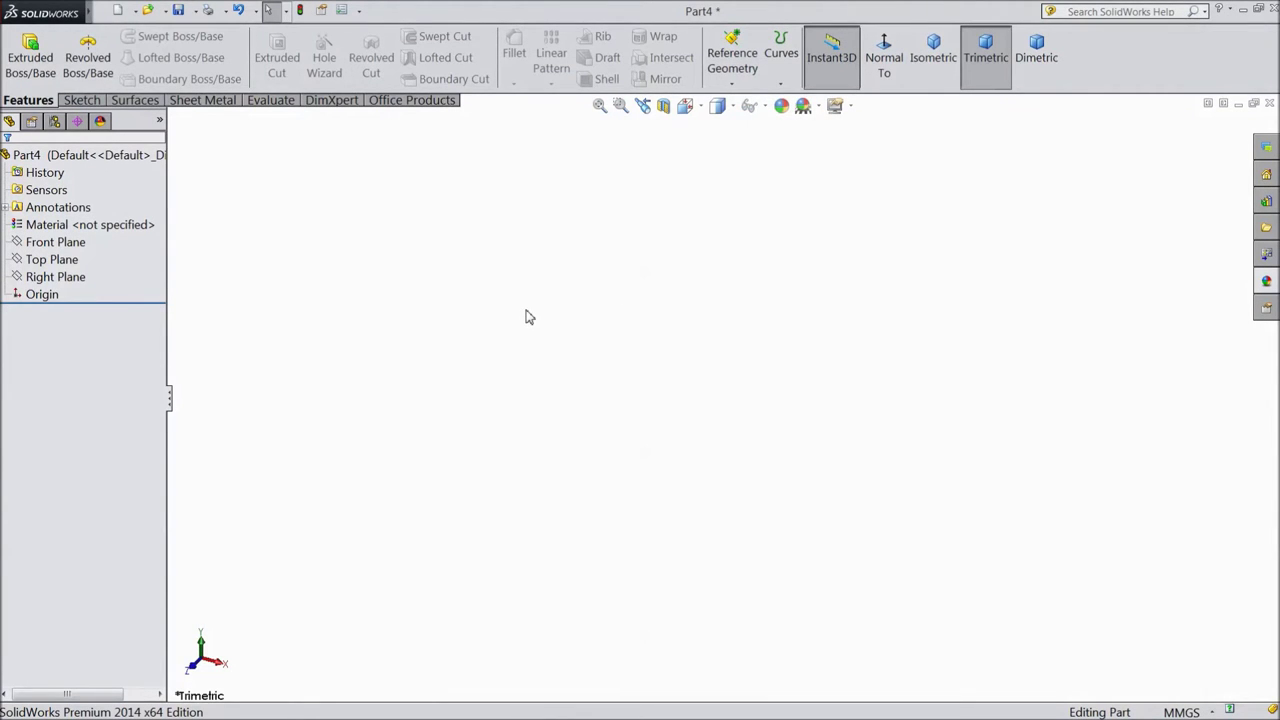
In the new part, sketch a closed stepped half-profile on the Front Plane from the origin, head about 28 mm wide and shank about 19 mm.
{"action": "left_click", "coordinate": [55, 242]}
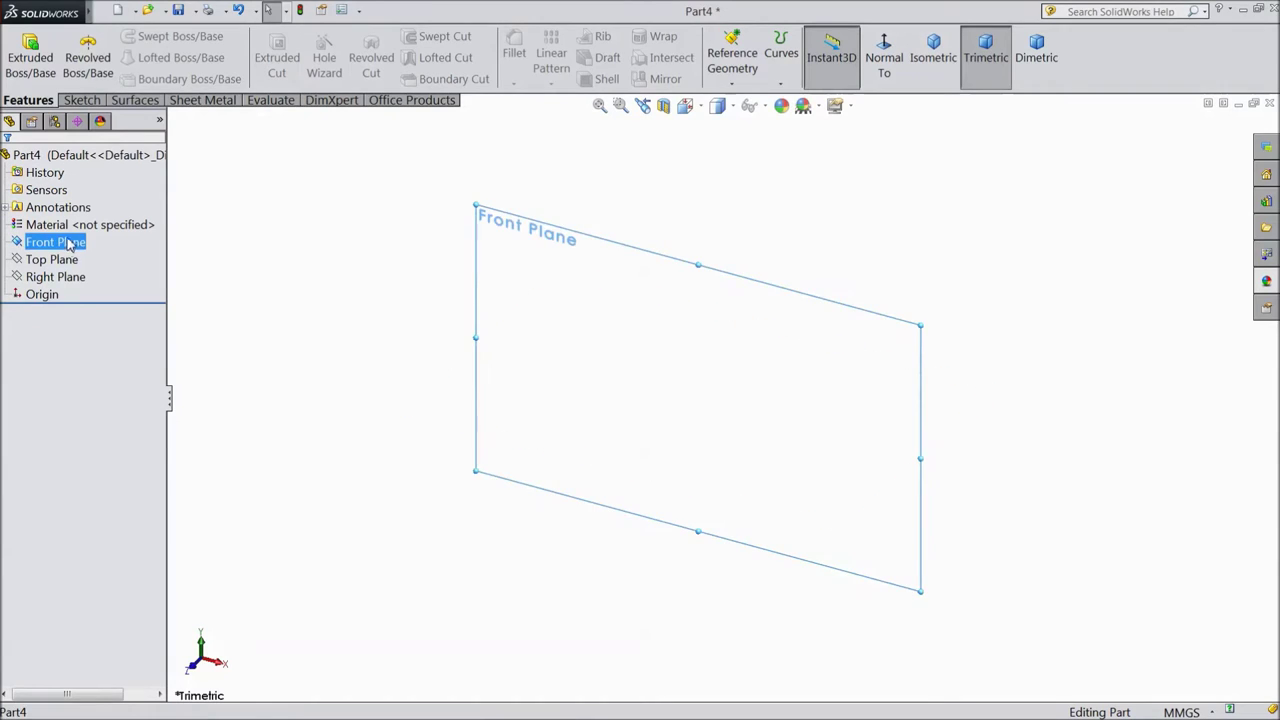
{"action": "left_click", "coordinate": [80, 224]}
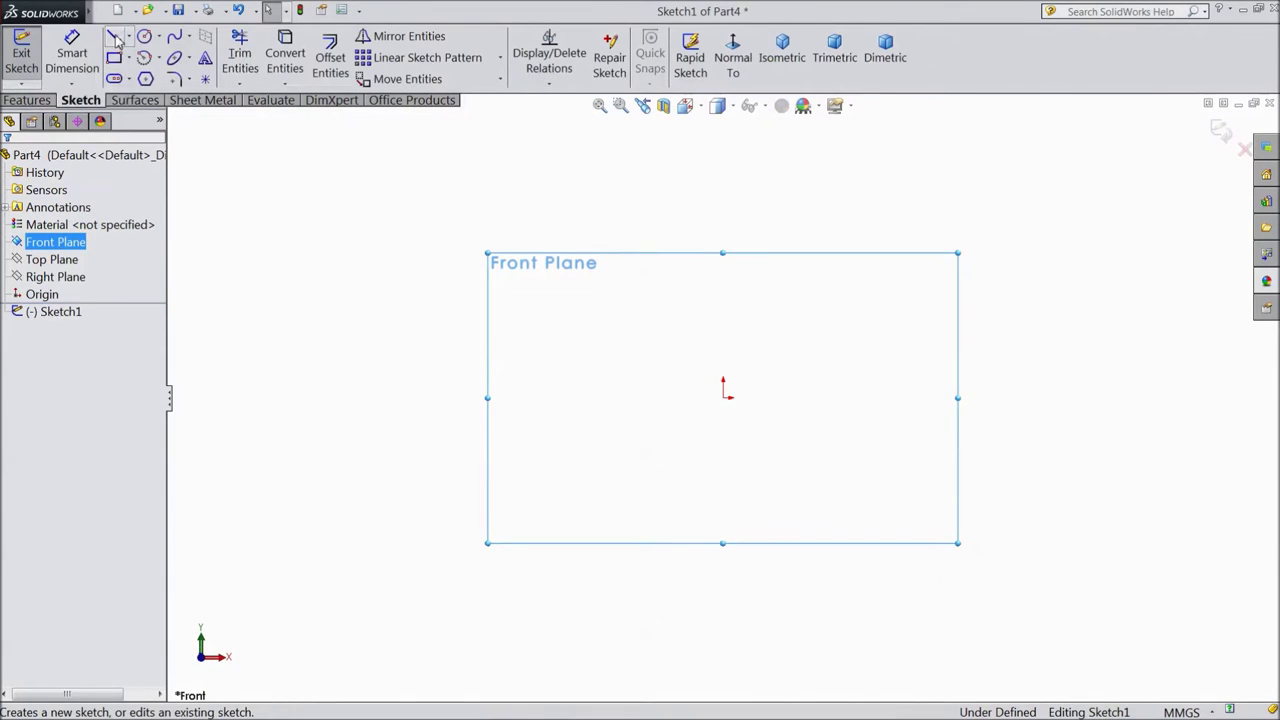
{"action": "left_click", "coordinate": [115, 38]}
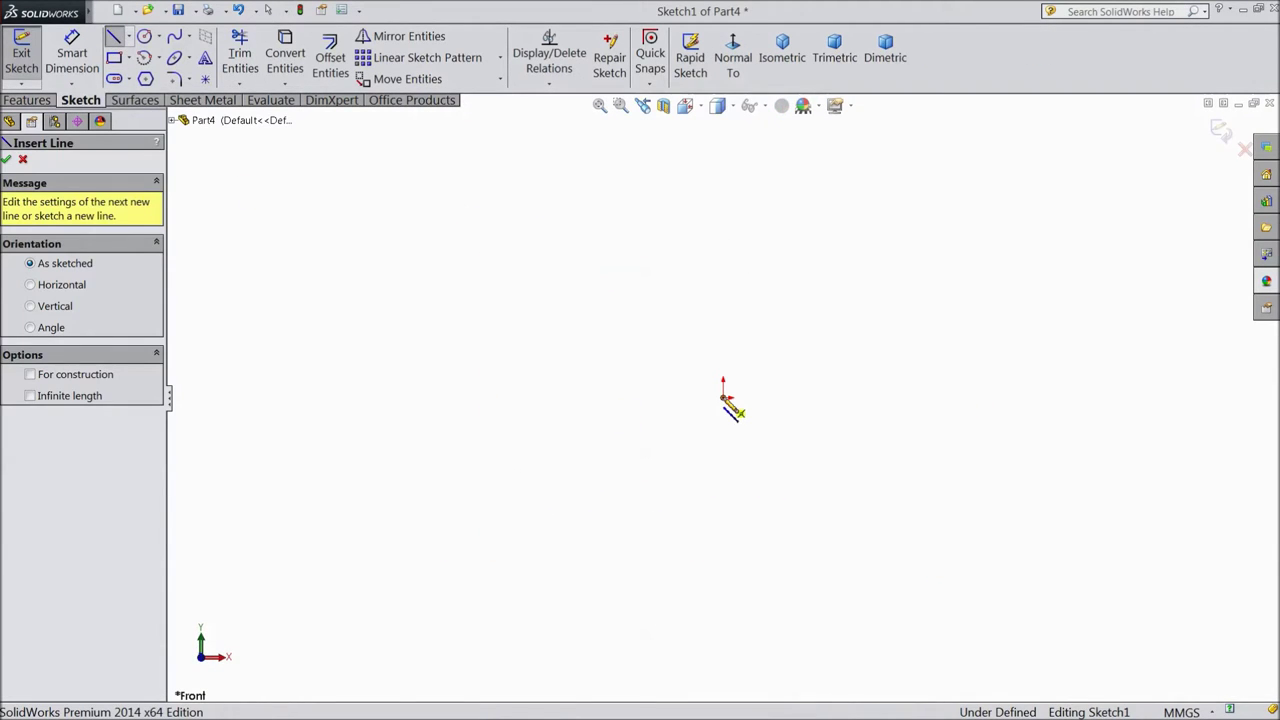
{"action": "left_click", "coordinate": [723, 396]}
{"action": "left_click", "coordinate": [723, 163]}
{"action": "left_click", "coordinate": [797, 163]}
{"action": "left_click", "coordinate": [797, 203]}
{"action": "left_click", "coordinate": [774, 203]}
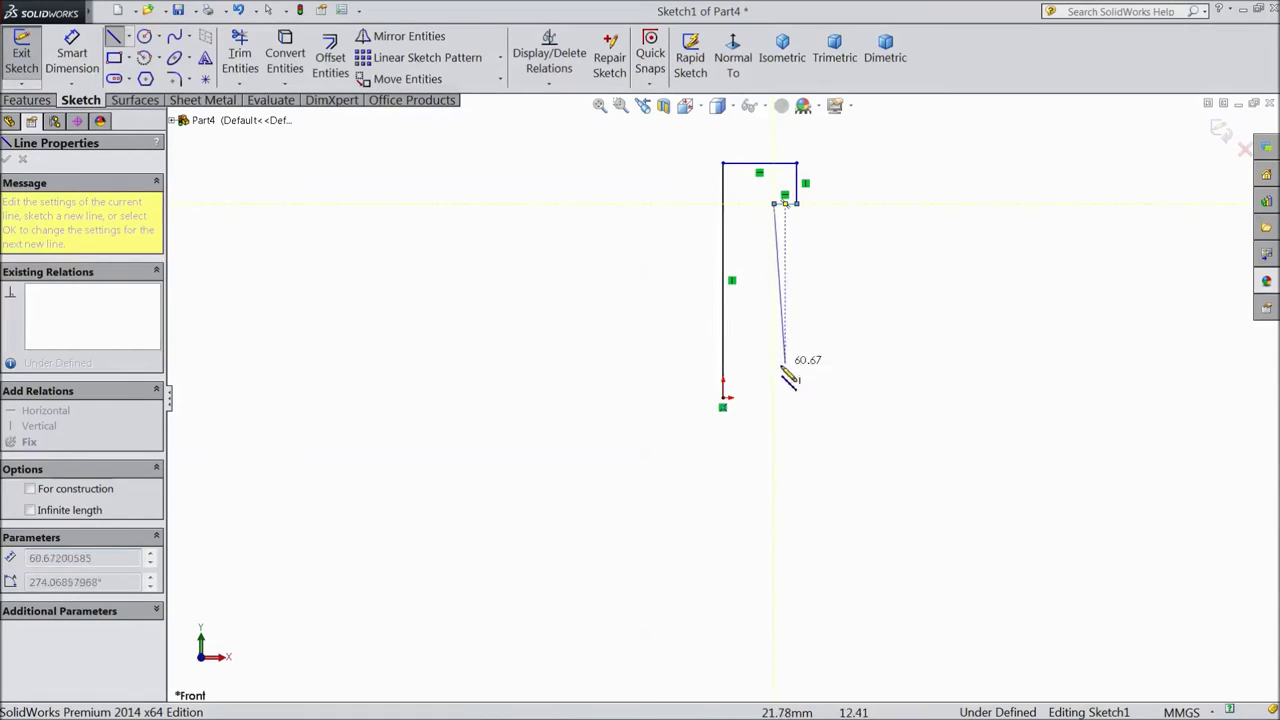
{"action": "left_click", "coordinate": [775, 399]}
{"action": "left_click", "coordinate": [723, 398]}
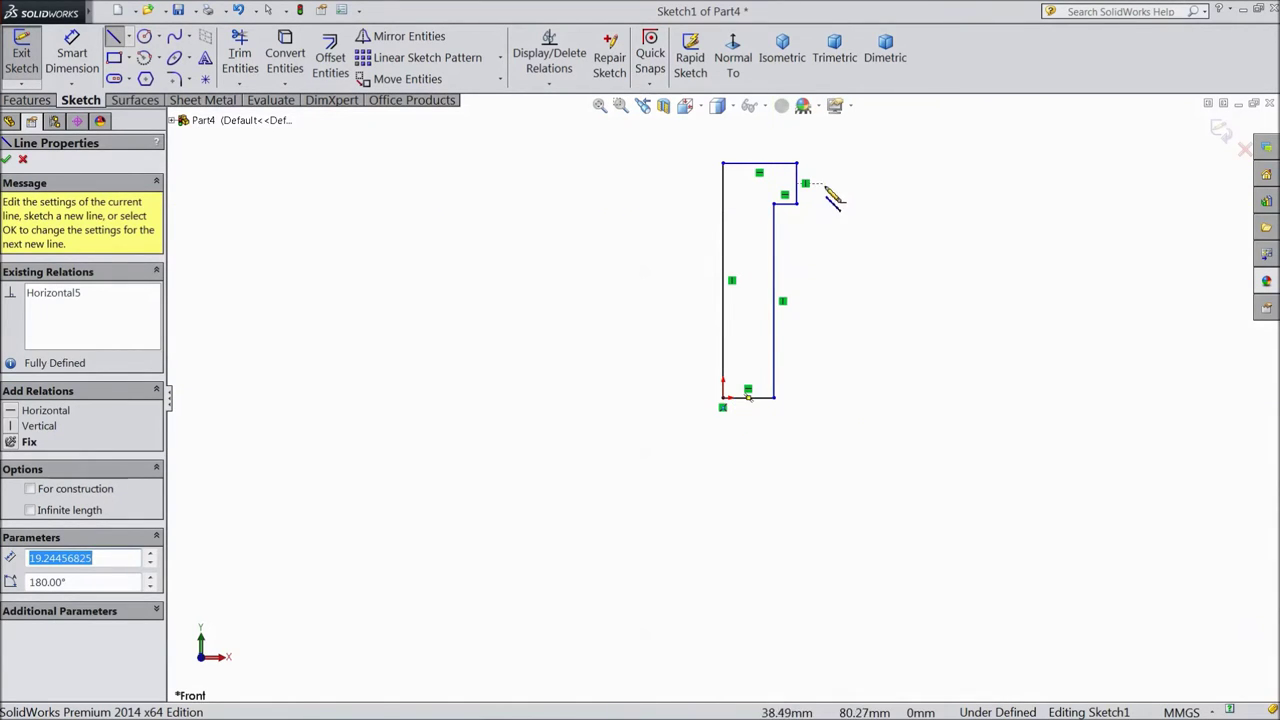
{"action": "scroll", "coordinate": [833, 199], "scroll_direction": "up", "scroll_amount": 3}
{"action": "left_click", "coordinate": [7, 161]}
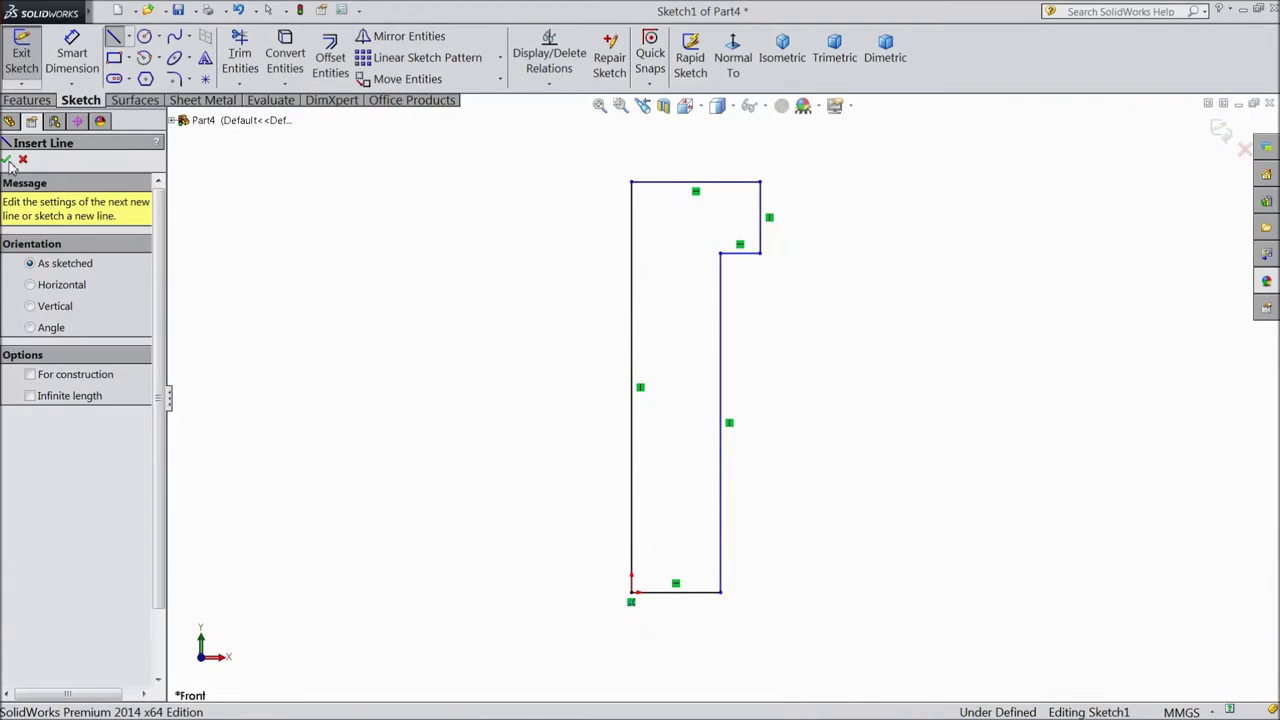
{"action": "left_click", "coordinate": [7, 161]}
Dimension the head's top edge to 5 mm and the shank's bottom edge to 3 mm.
{"action": "left_click", "coordinate": [72, 58]}
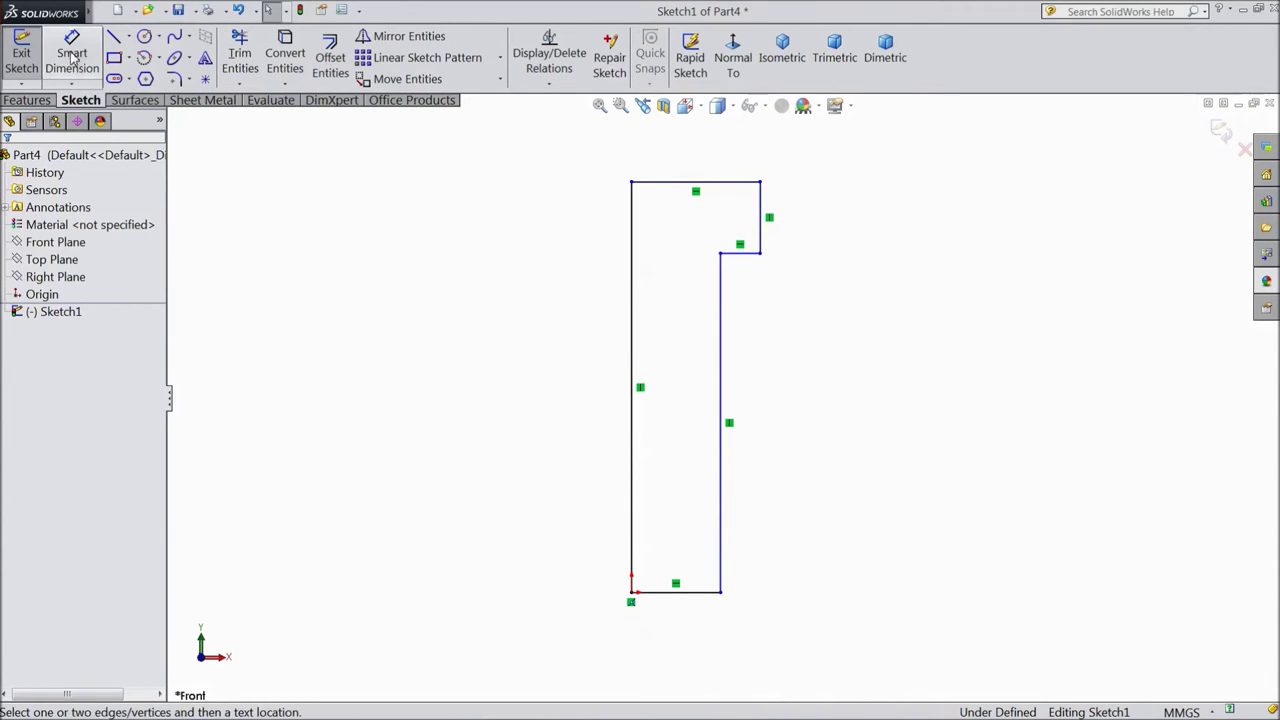
{"action": "left_click", "coordinate": [697, 190]}
{"action": "left_click", "coordinate": [702, 163]}
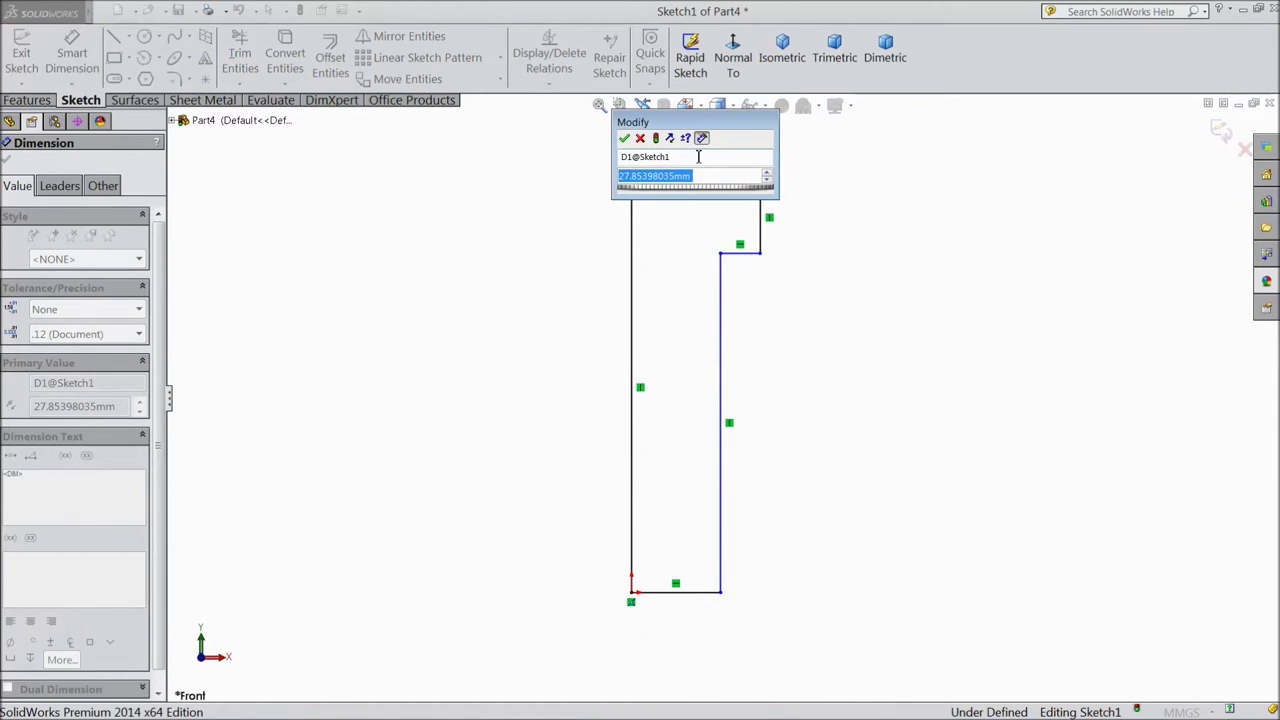
{"action": "type", "text": "5"}
{"action": "key", "text": "Return"}
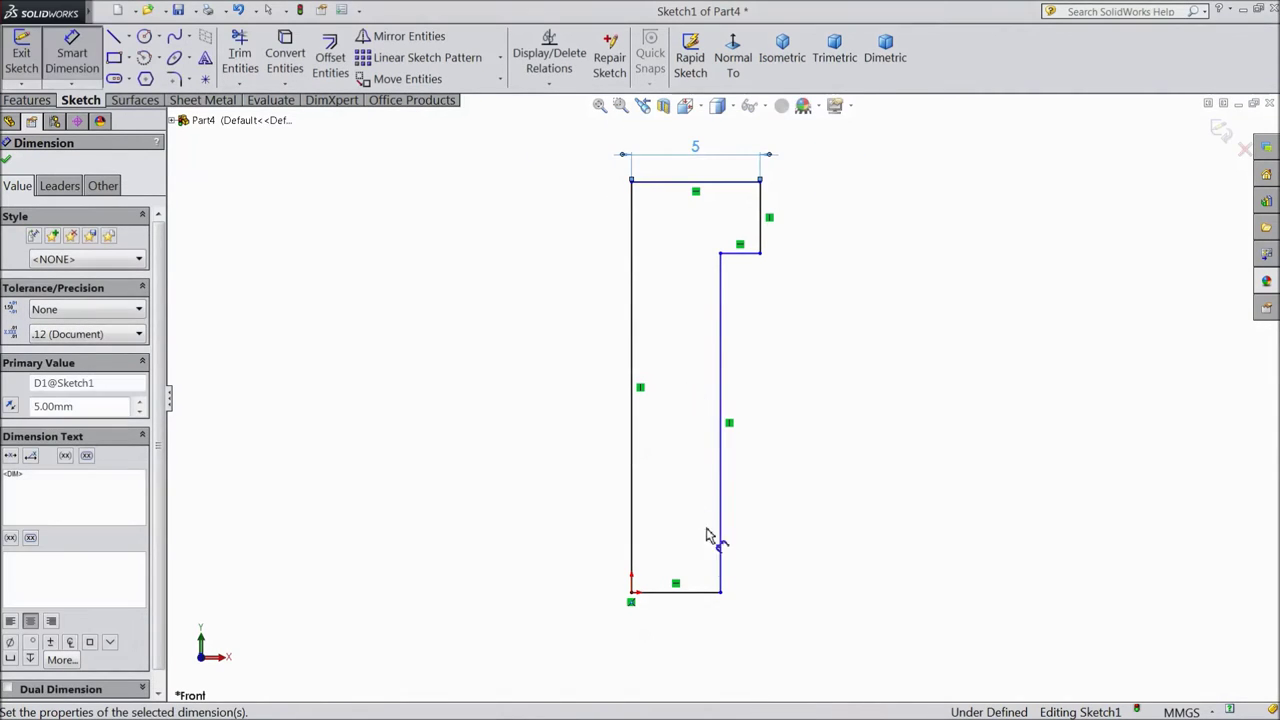
{"action": "left_click", "coordinate": [702, 593]}
{"action": "left_click", "coordinate": [680, 645]}
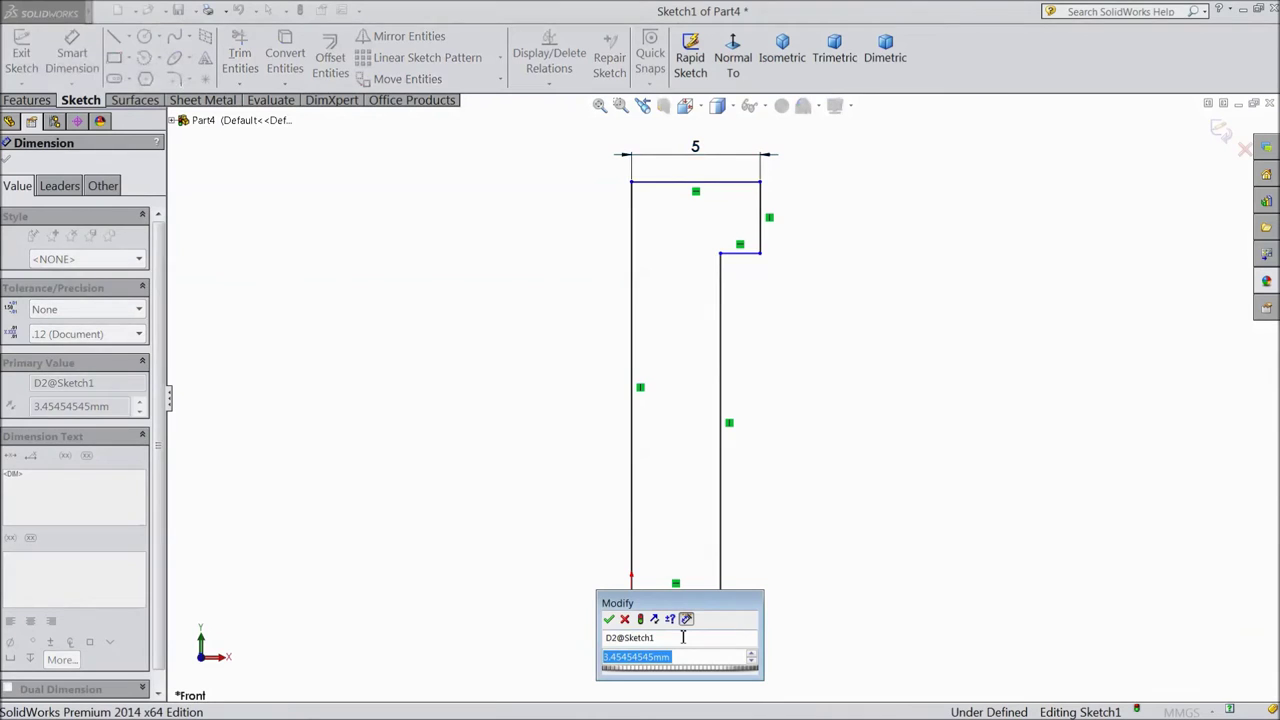
{"action": "type", "text": "3"}
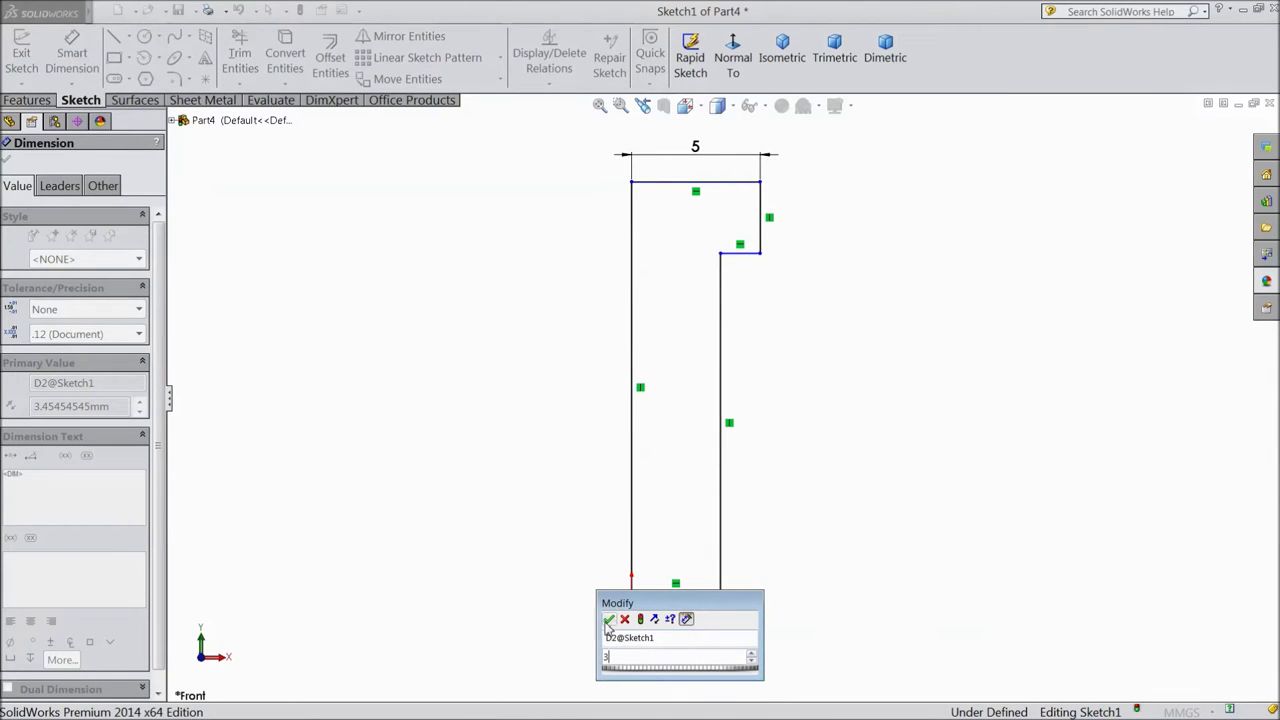
{"action": "left_click", "coordinate": [608, 619]}
Dimension the outer side of the shank to 16 mm.
{"action": "left_click", "coordinate": [712, 443]}
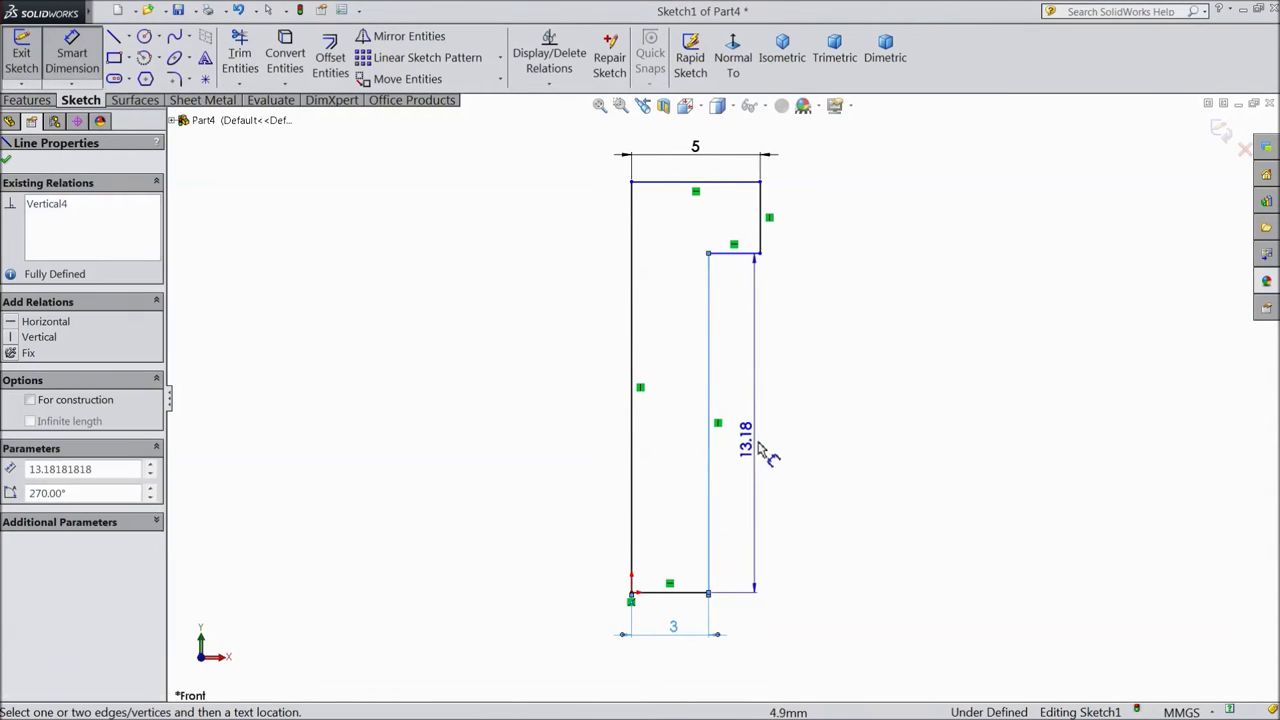
{"action": "left_click", "coordinate": [795, 445]}
{"action": "type", "text": "16"}
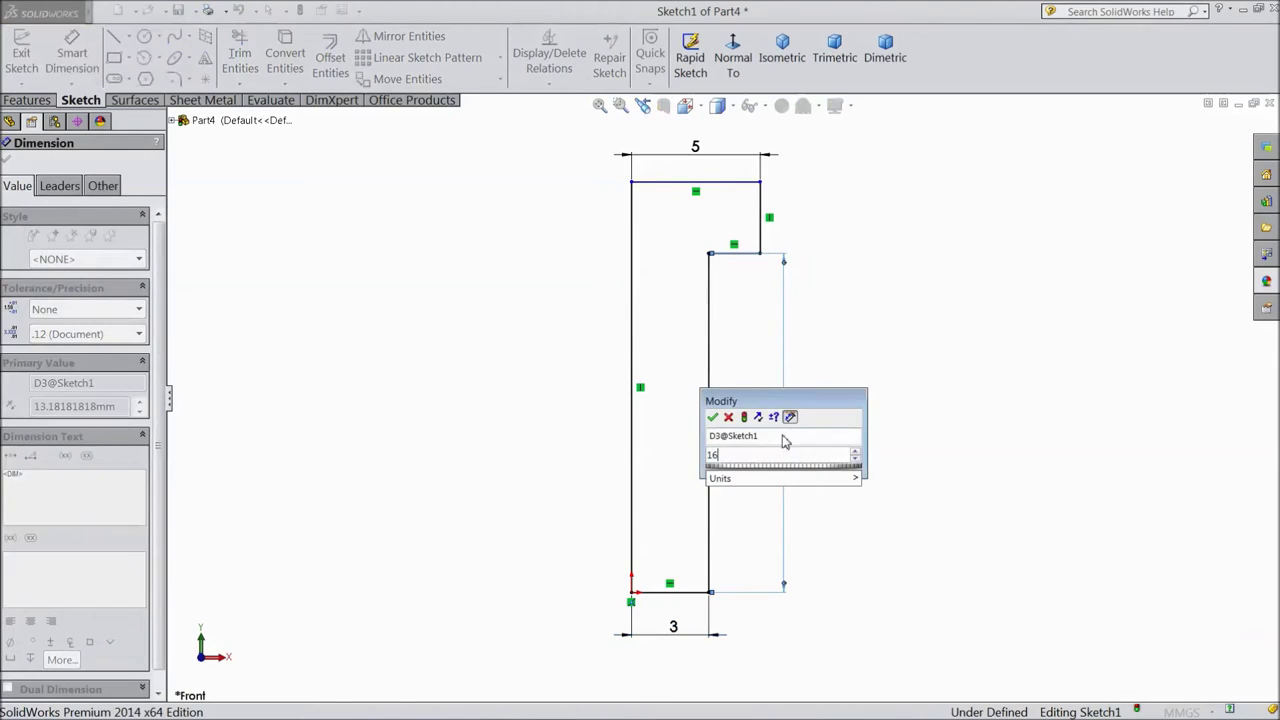
{"action": "left_click", "coordinate": [713, 418]}
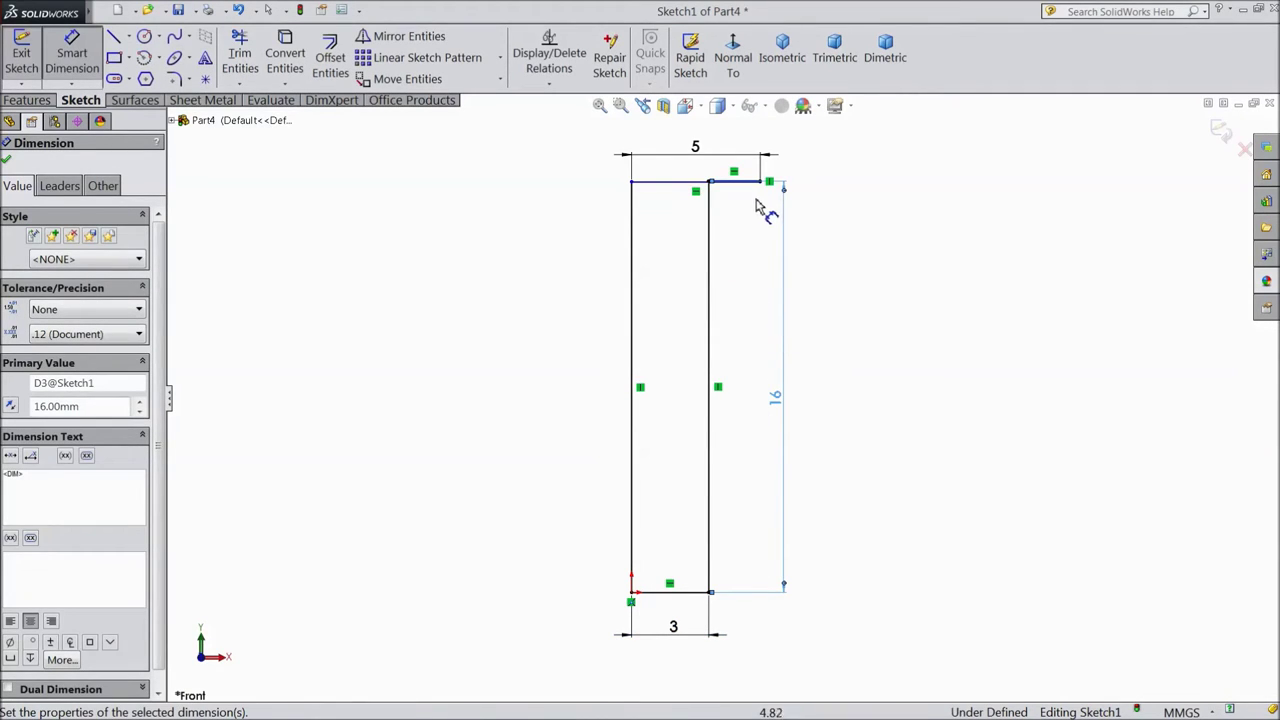
Move the profile's top line up to about 0.6 mm above the head's underside line.
{"action": "scroll", "coordinate": [766, 203], "scroll_direction": "down", "scroll_amount": 6}
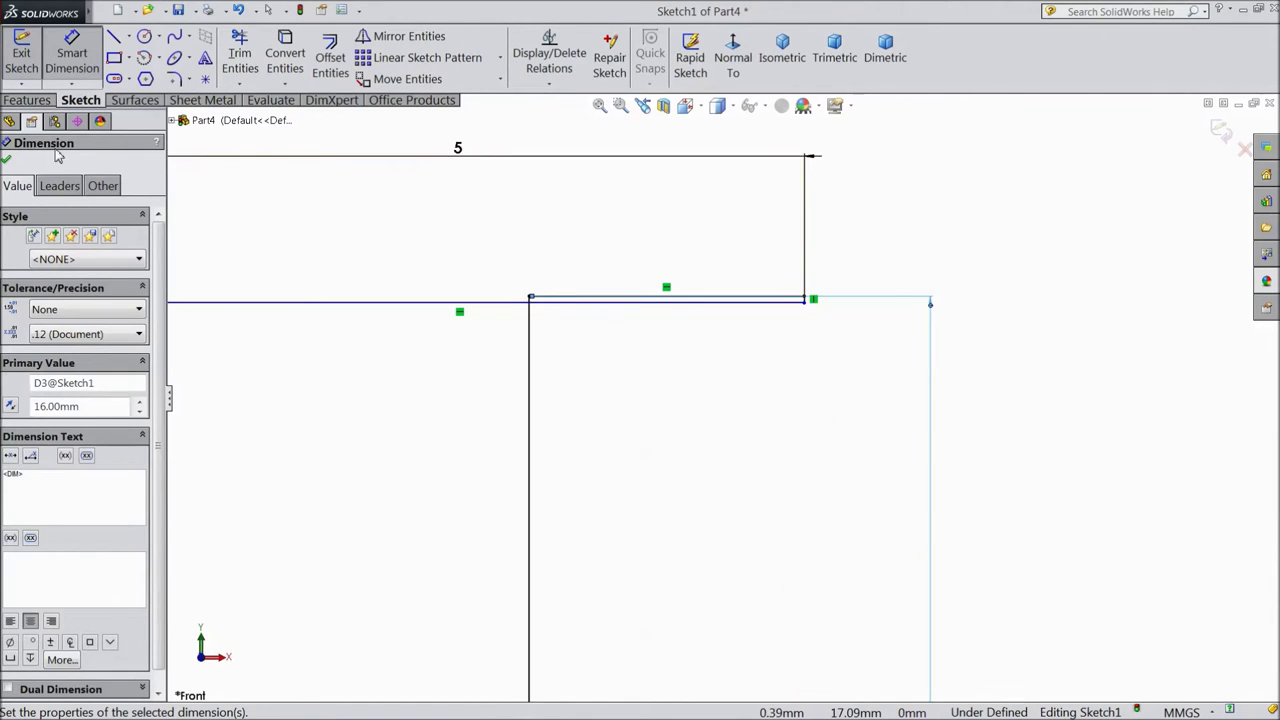
{"action": "left_click", "coordinate": [7, 163]}
{"action": "scroll", "coordinate": [294, 234], "scroll_direction": "up", "scroll_amount": 4}
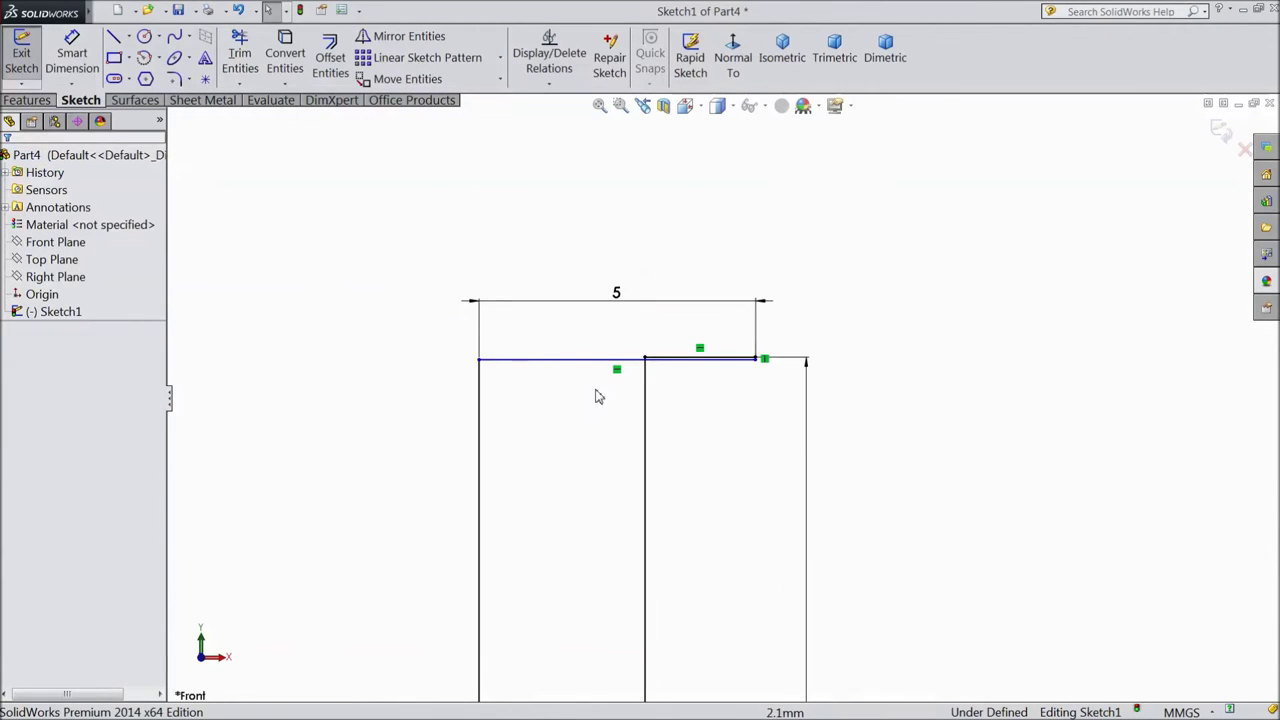
{"action": "left_click", "coordinate": [543, 368]}
{"action": "left_click_drag", "start_coordinate": [543, 368], "coordinate": [573, 333]}
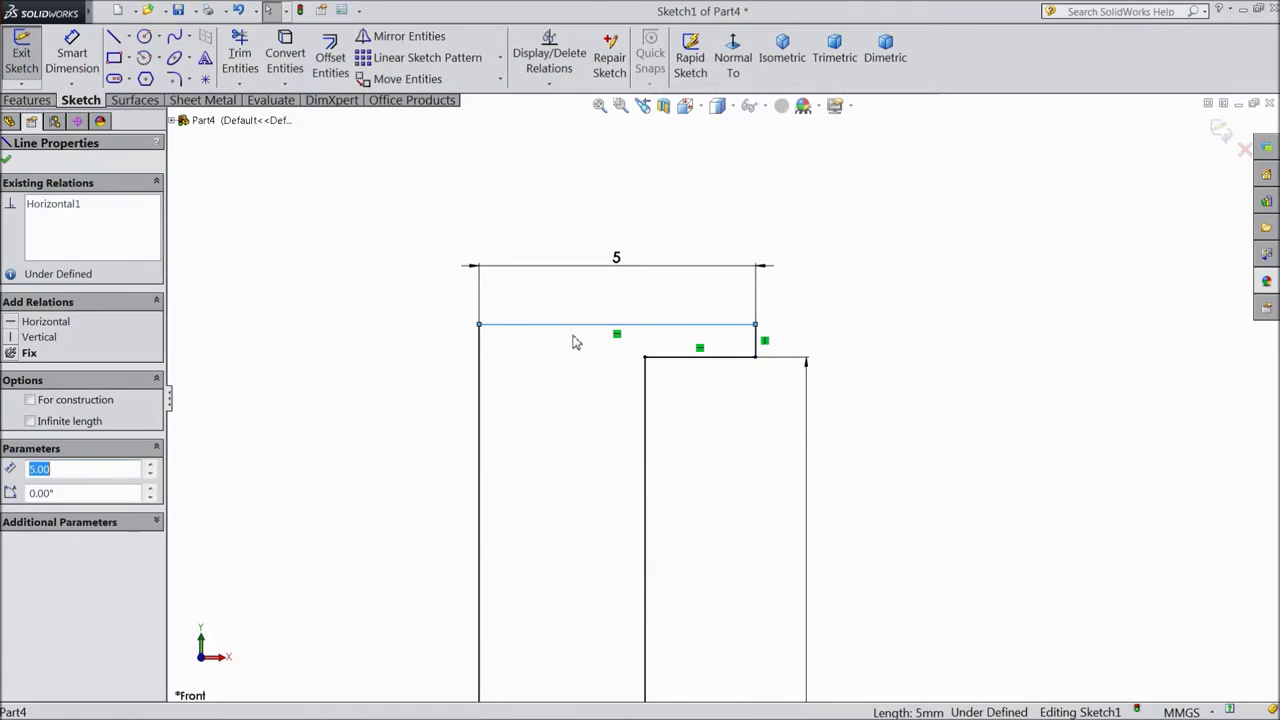
Dimension the outer side of the head to 4 mm.
{"action": "left_click", "coordinate": [72, 57]}
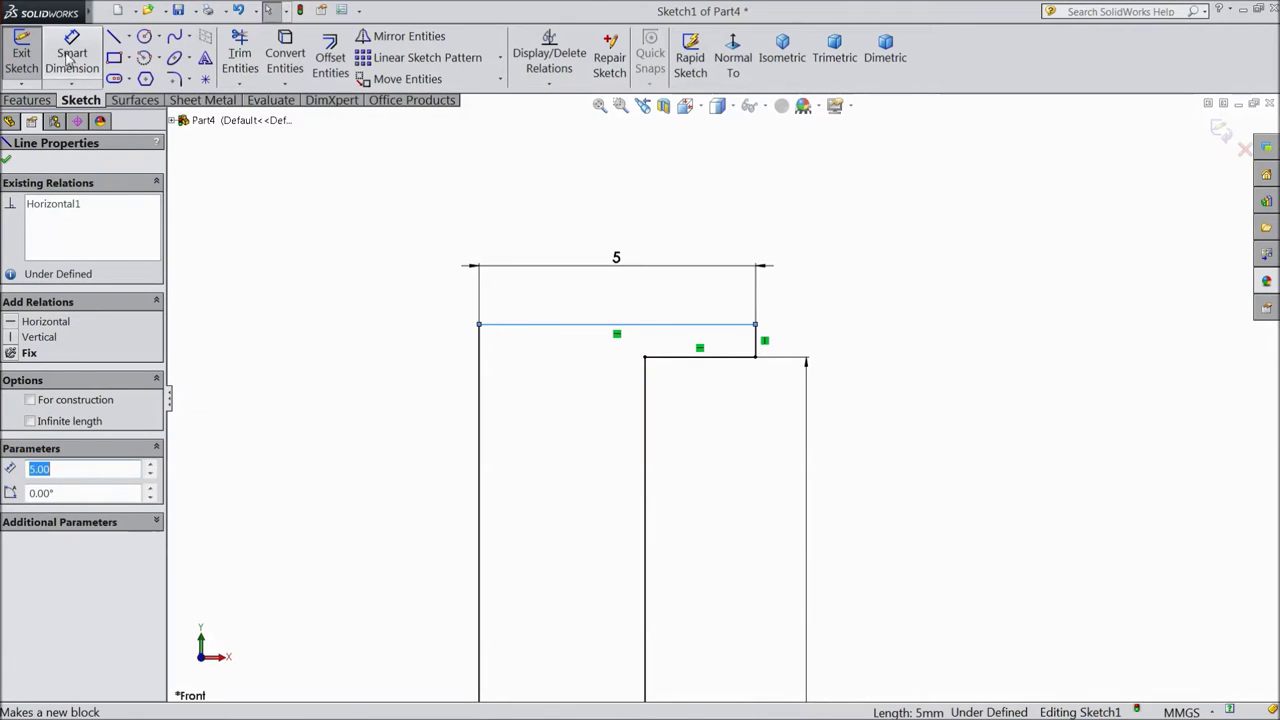
{"action": "left_click", "coordinate": [755, 340]}
{"action": "left_click", "coordinate": [885, 352]}
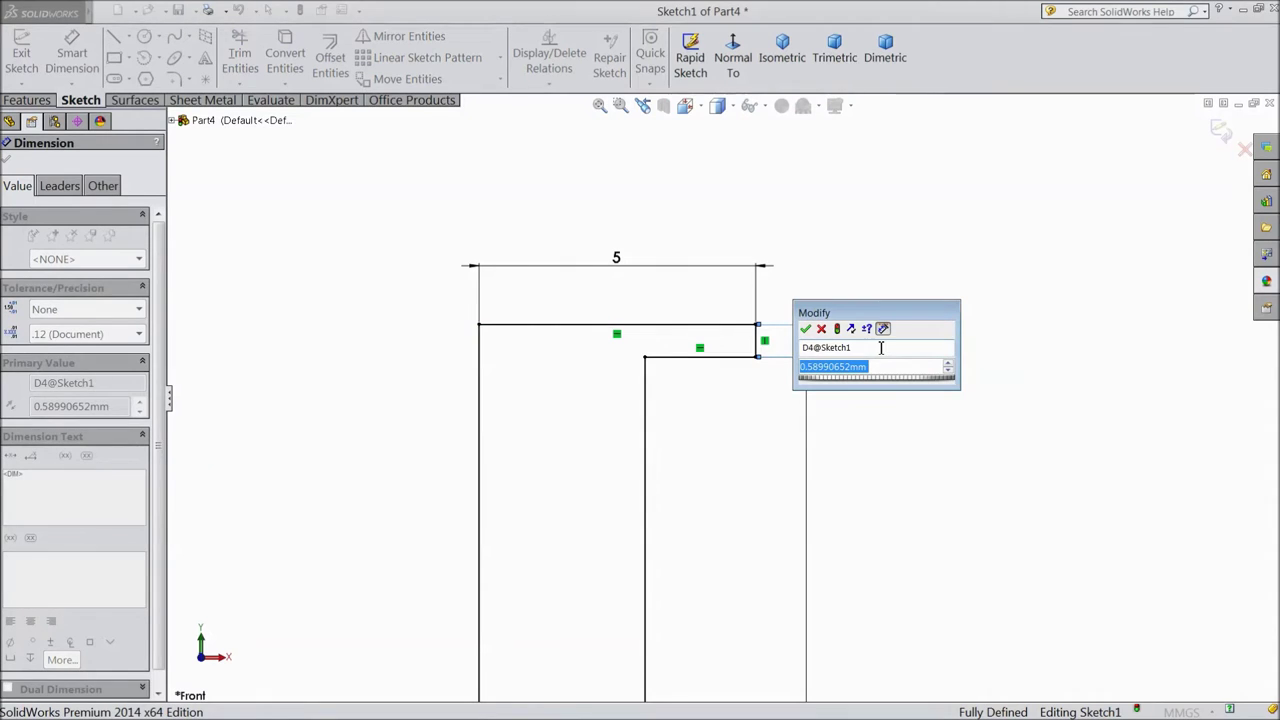
{"action": "type", "text": "4"}
{"action": "key", "text": "Return"}
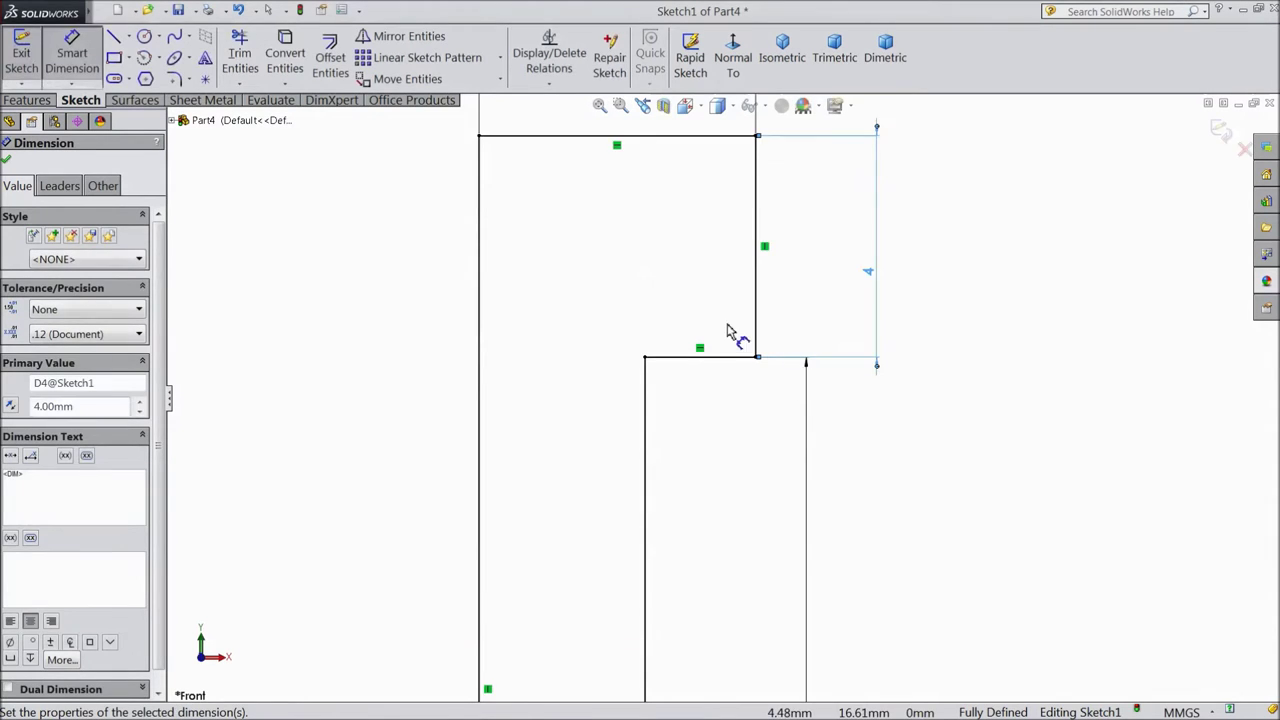
{"action": "key", "text": "f"}
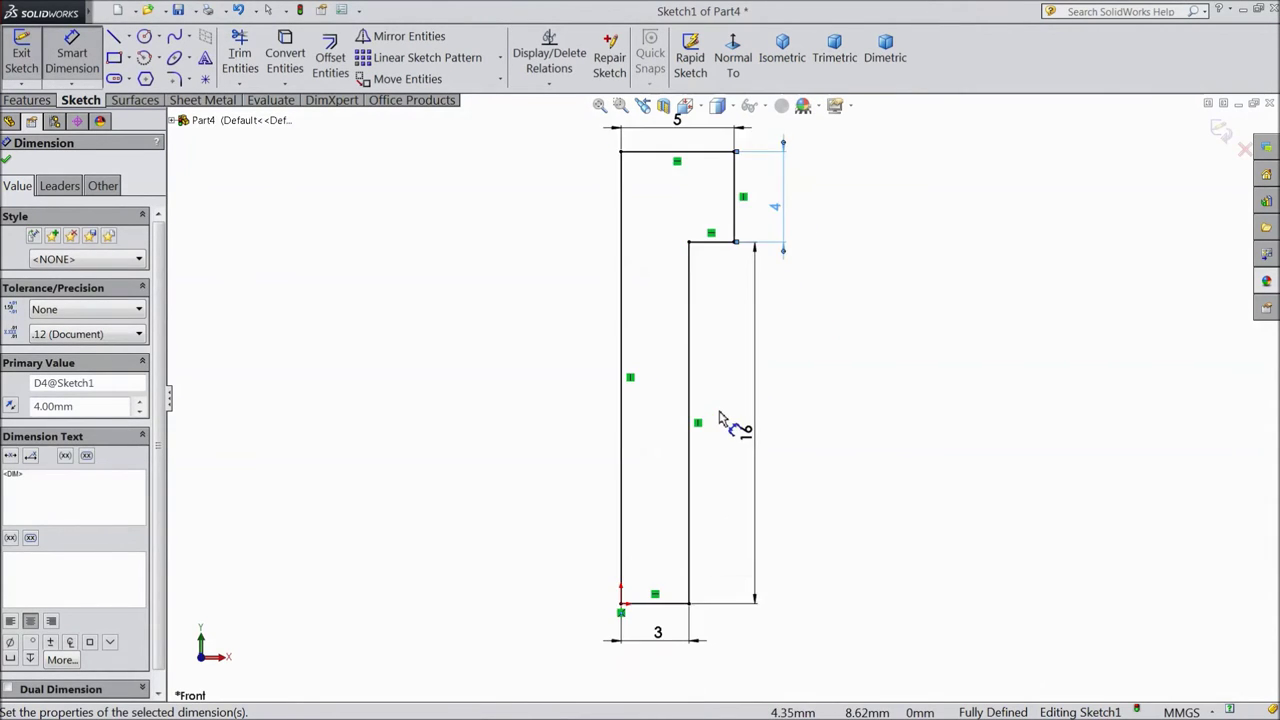
{"action": "left_click", "coordinate": [7, 162]}
Revolve the bolt profile 360° about its long inner vertical line.
{"action": "left_click", "coordinate": [27, 101]}
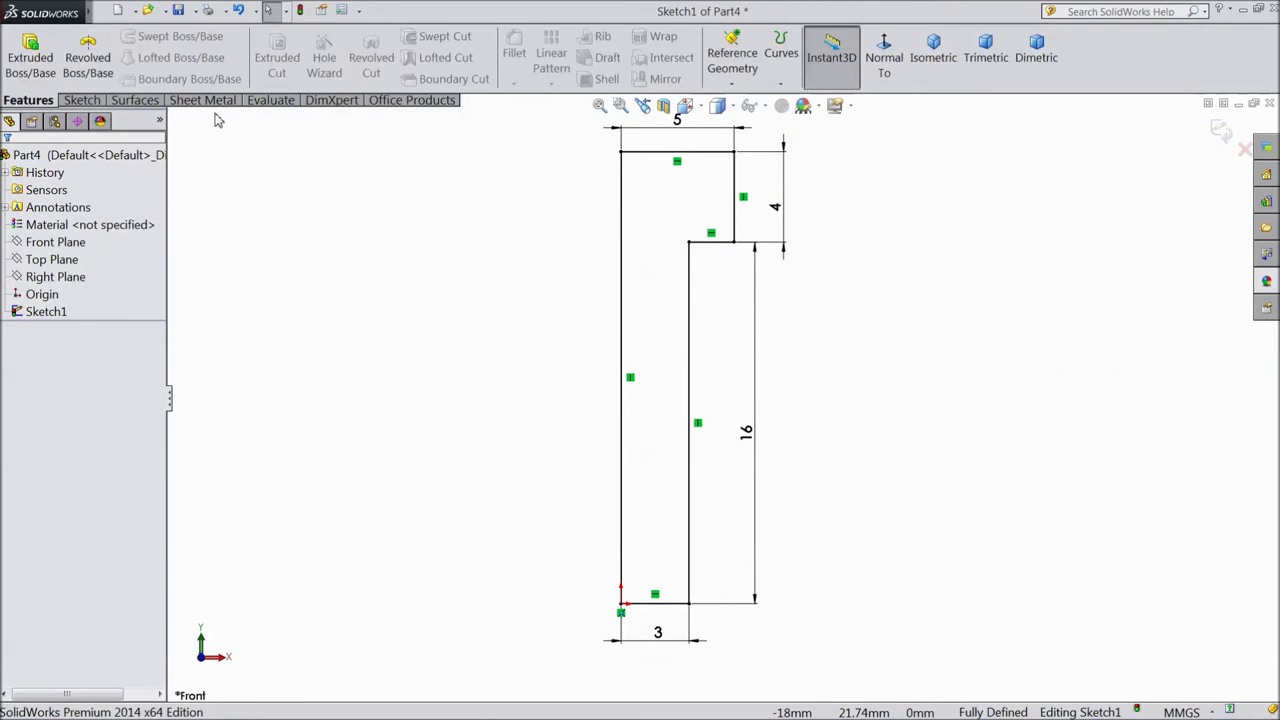
{"action": "left_click", "coordinate": [88, 57]}
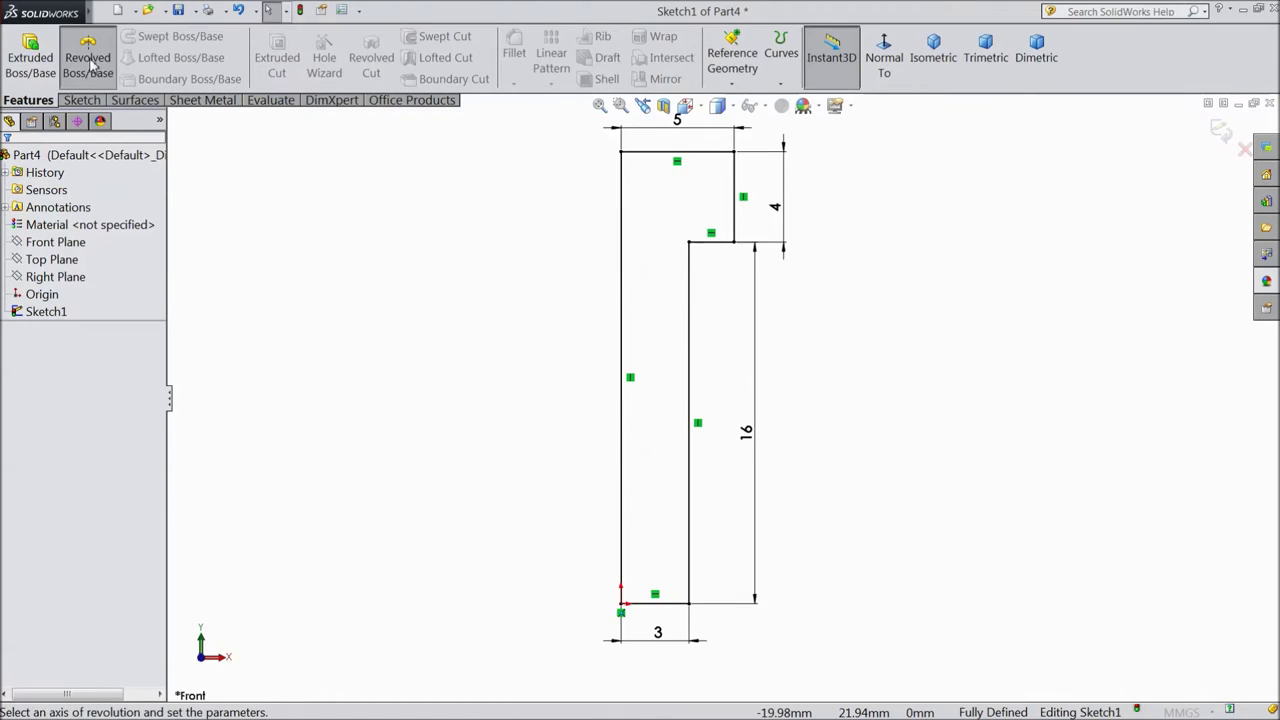
{"action": "left_click", "coordinate": [644, 352]}
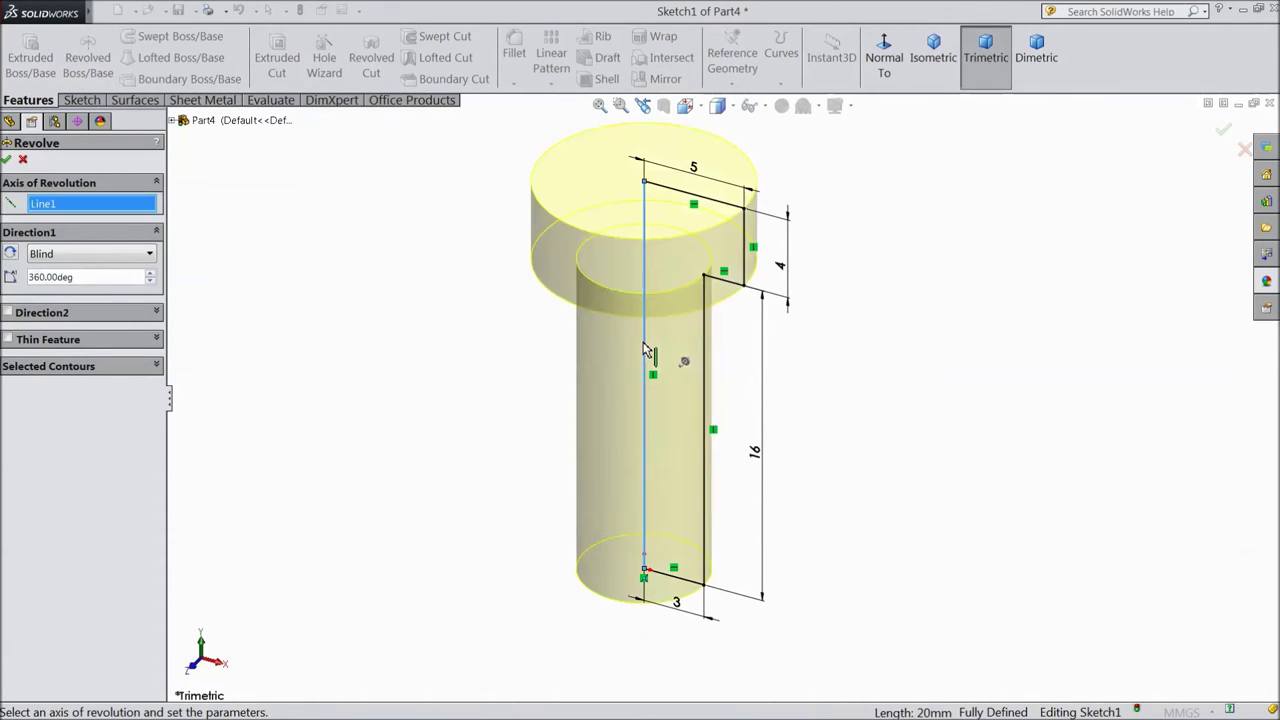
{"action": "left_click", "coordinate": [5, 161]}
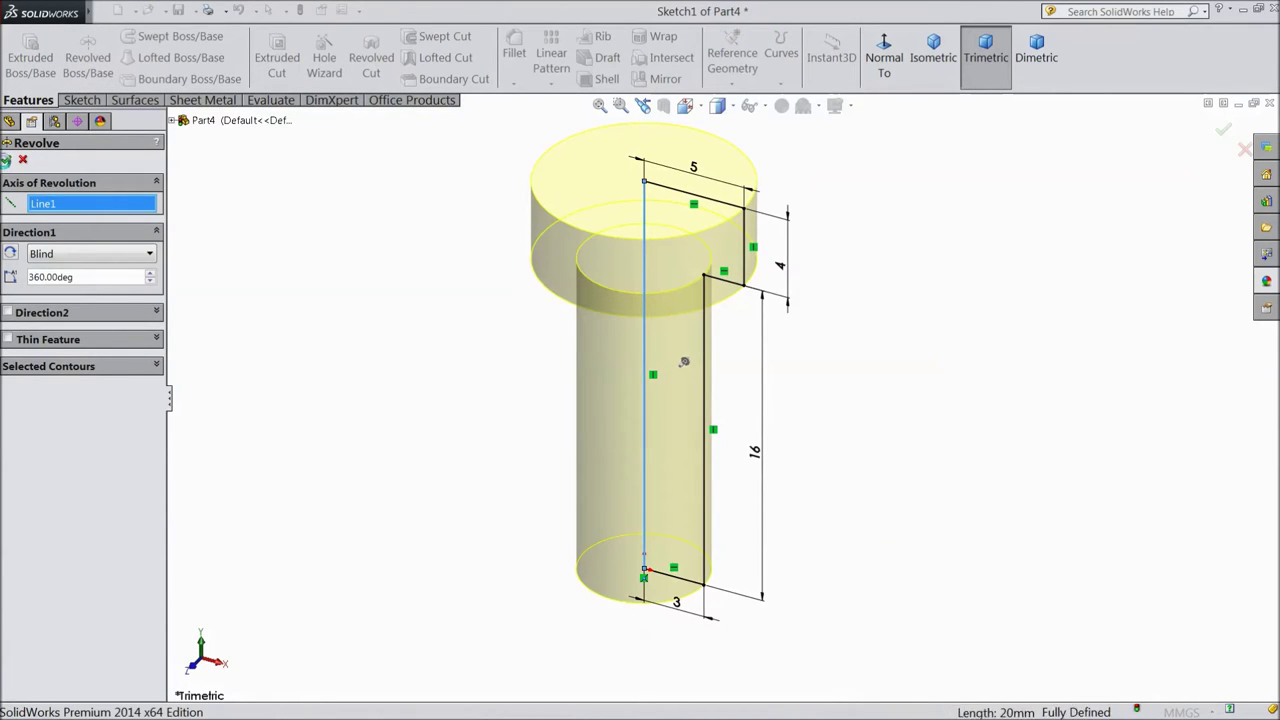
Sketch a six-sided polygon on the head's top face, centred on the origin, about 4.85 mm across flats with a corner pointing straight down.
{"action": "left_click", "coordinate": [656, 178]}
{"action": "left_click", "coordinate": [710, 150]}
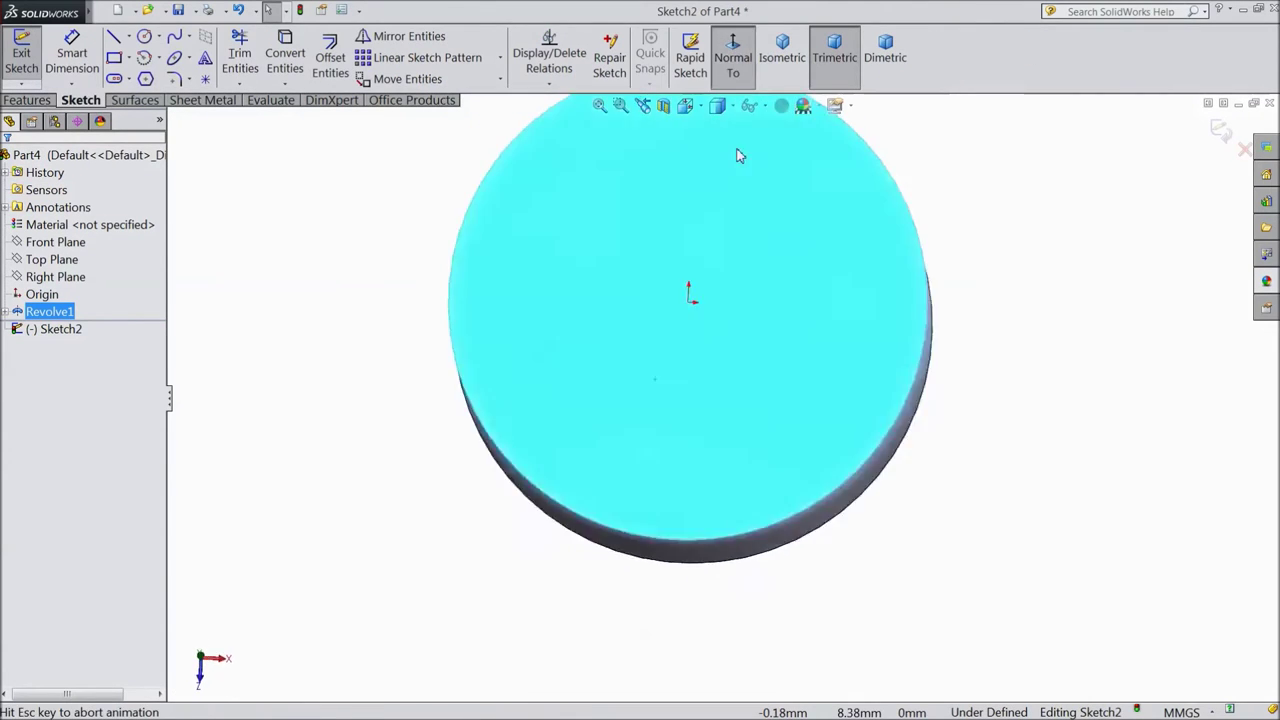
{"action": "left_click", "coordinate": [146, 79]}
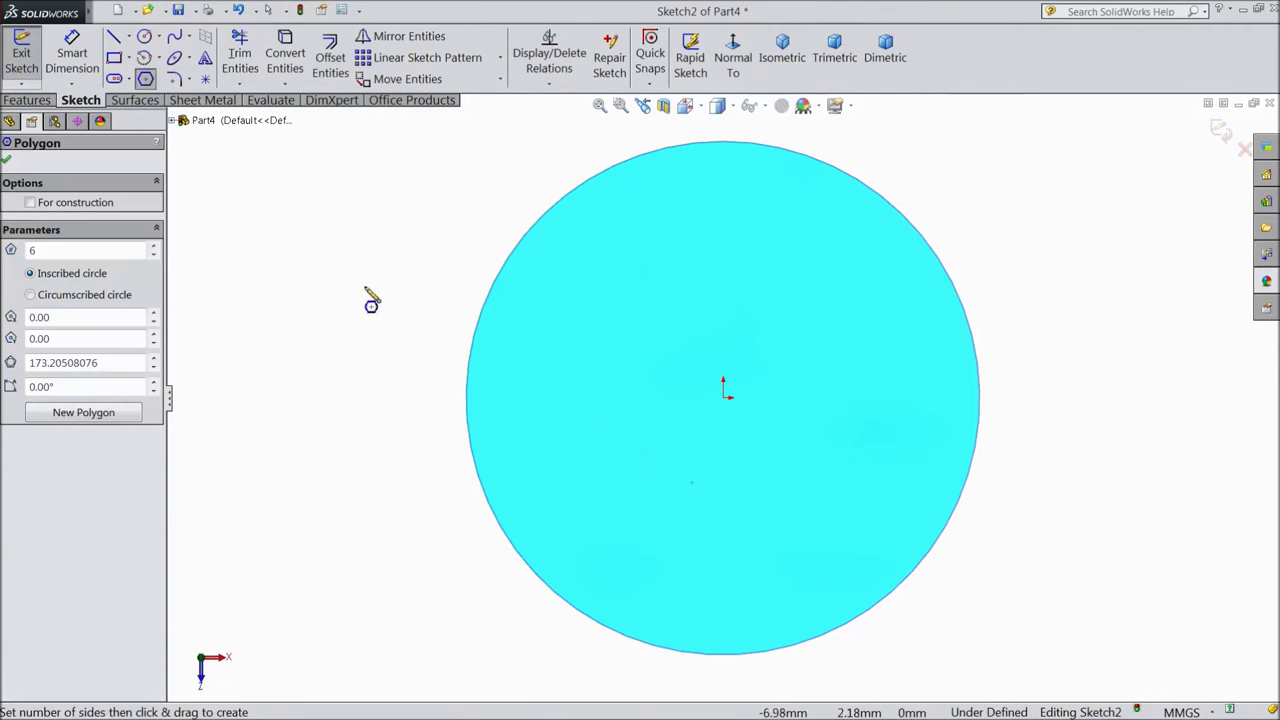
{"action": "left_click_drag", "start_coordinate": [725, 398], "coordinate": [724, 541]}
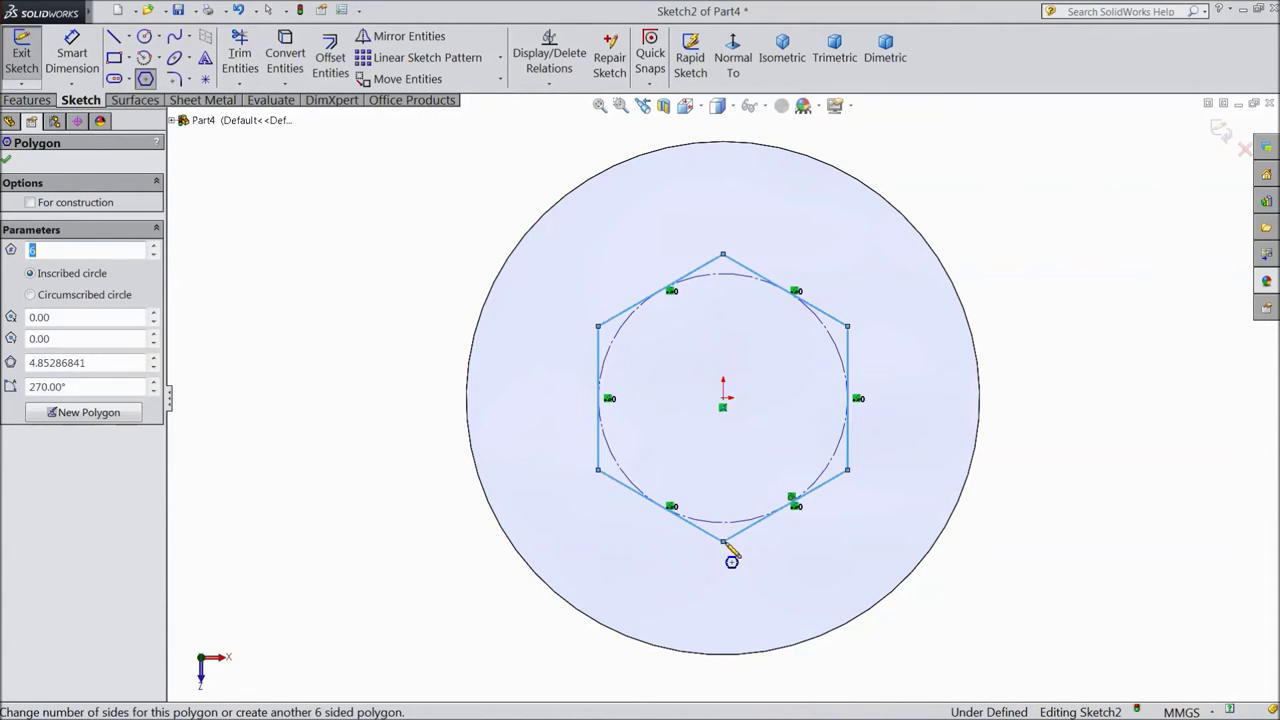
Dimension the distance between the hexagon's two vertical sides, keeping it at its drawn size.
{"action": "left_click", "coordinate": [63, 62]}
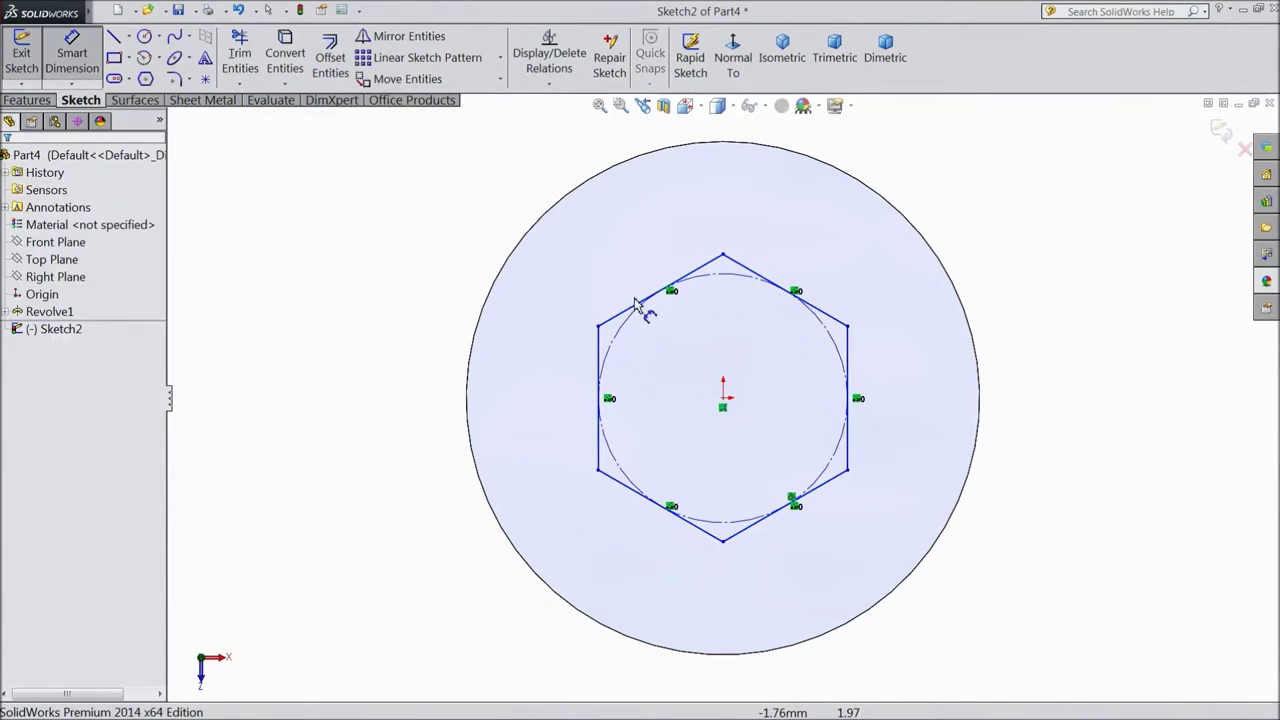
{"action": "left_click", "coordinate": [599, 352]}
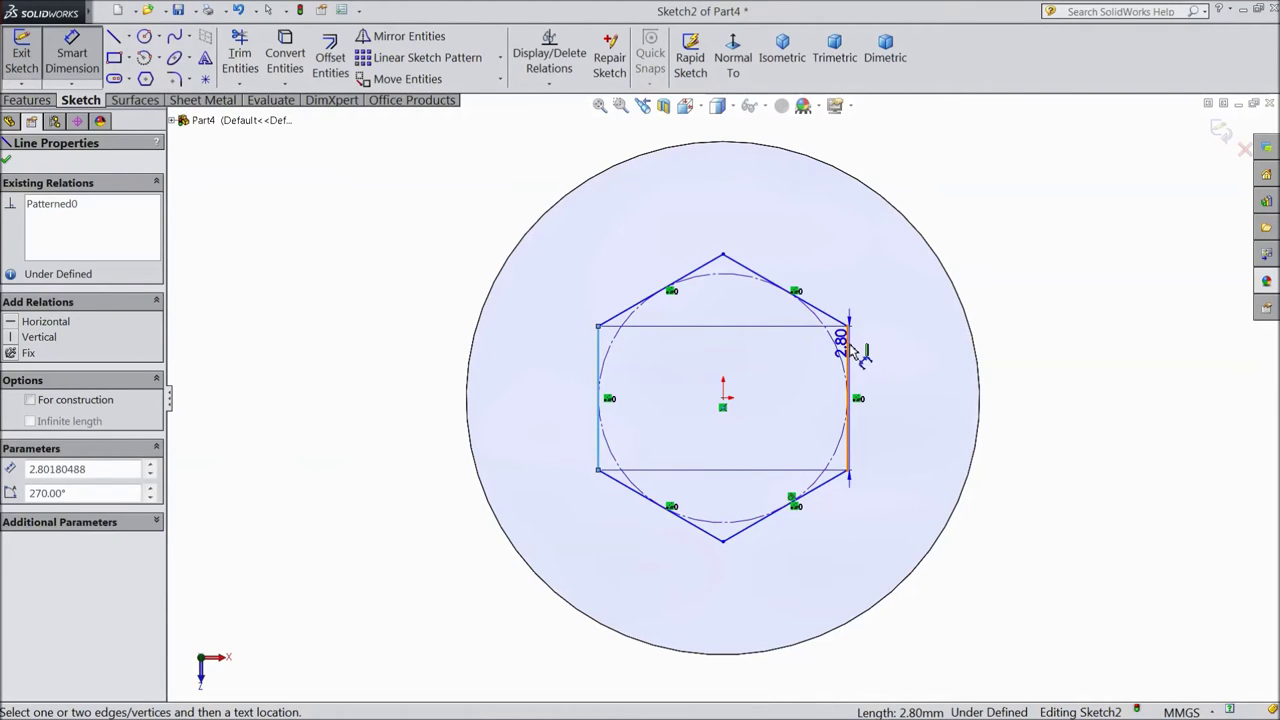
{"action": "left_click", "coordinate": [849, 349]}
{"action": "left_click", "coordinate": [1052, 398]}
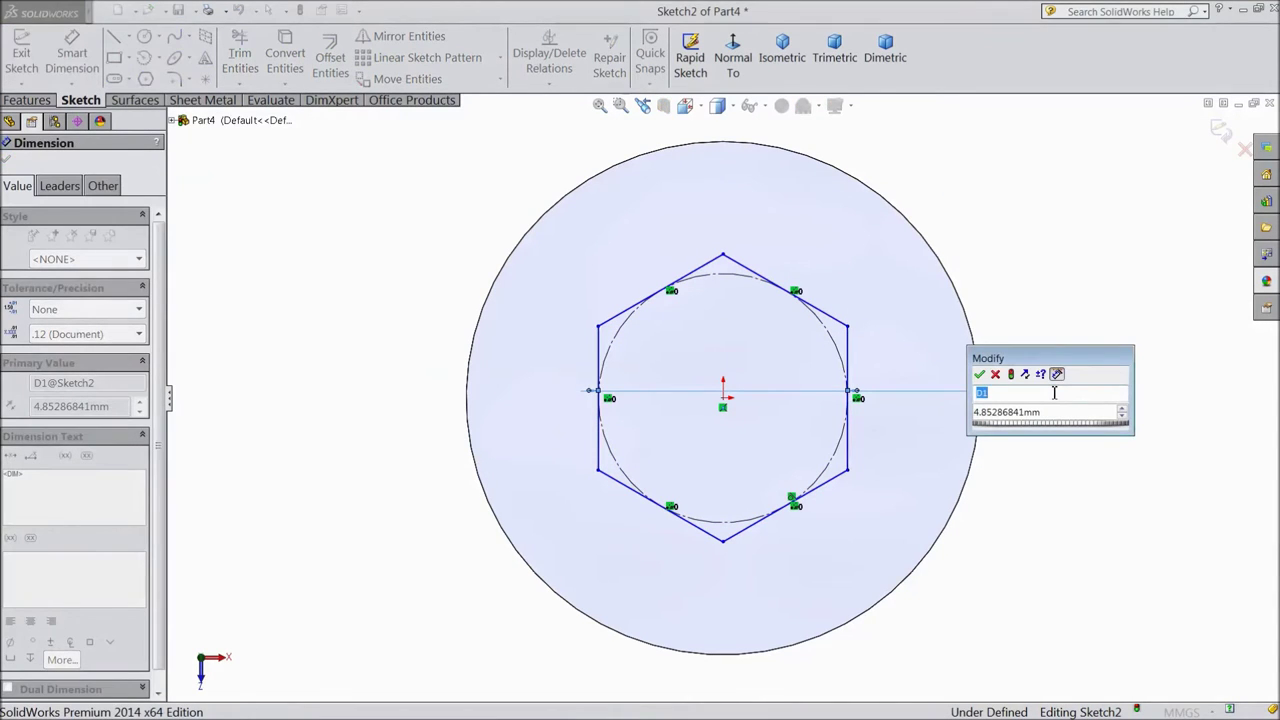
{"action": "left_click", "coordinate": [979, 376]}
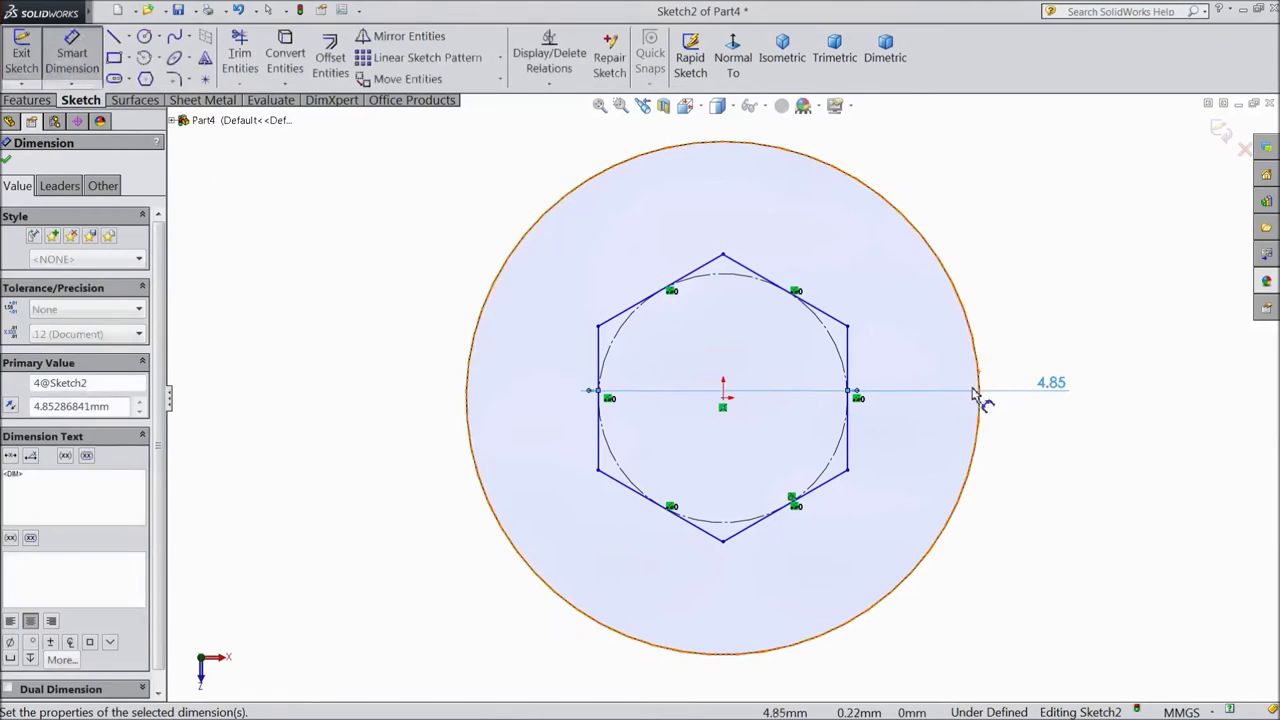
{"action": "left_click", "coordinate": [6, 160]}
Cut the hexagon 2 mm deep into the bolt head as a blind extruded cut.
{"action": "left_click", "coordinate": [28, 100]}
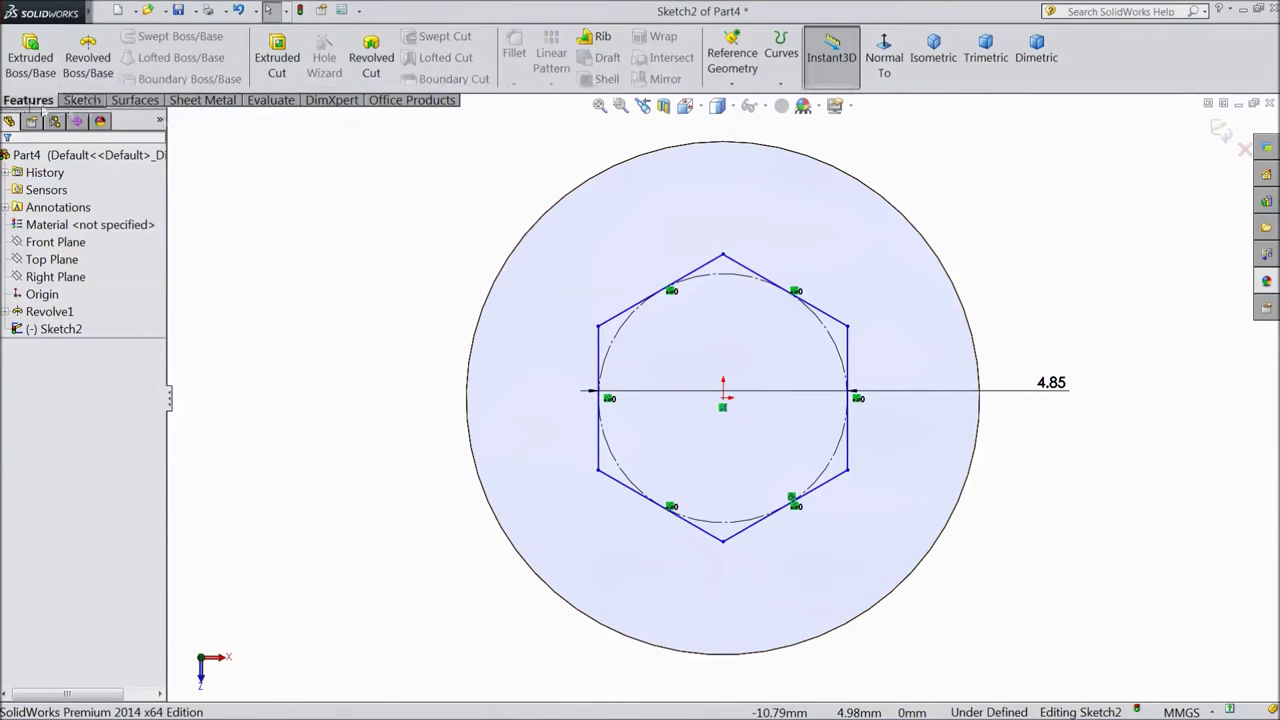
{"action": "left_click", "coordinate": [277, 57]}
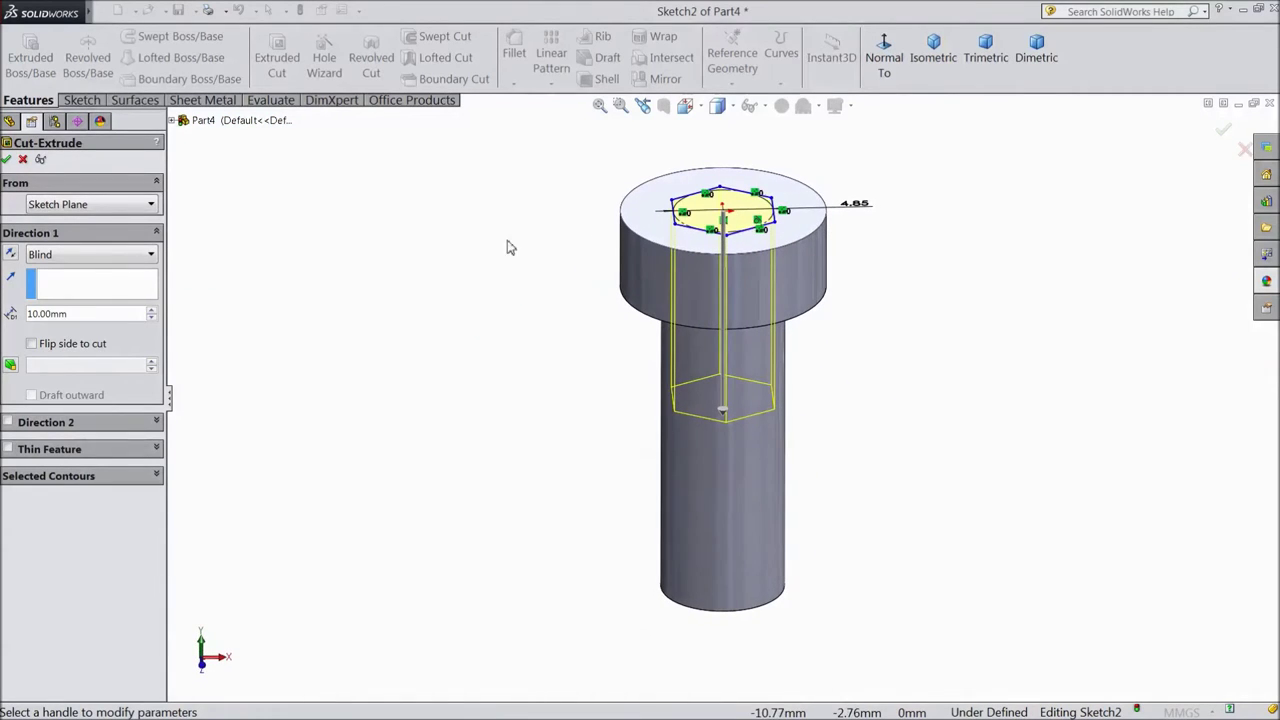
{"action": "type", "text": "2"}
{"action": "key", "text": "Return"}
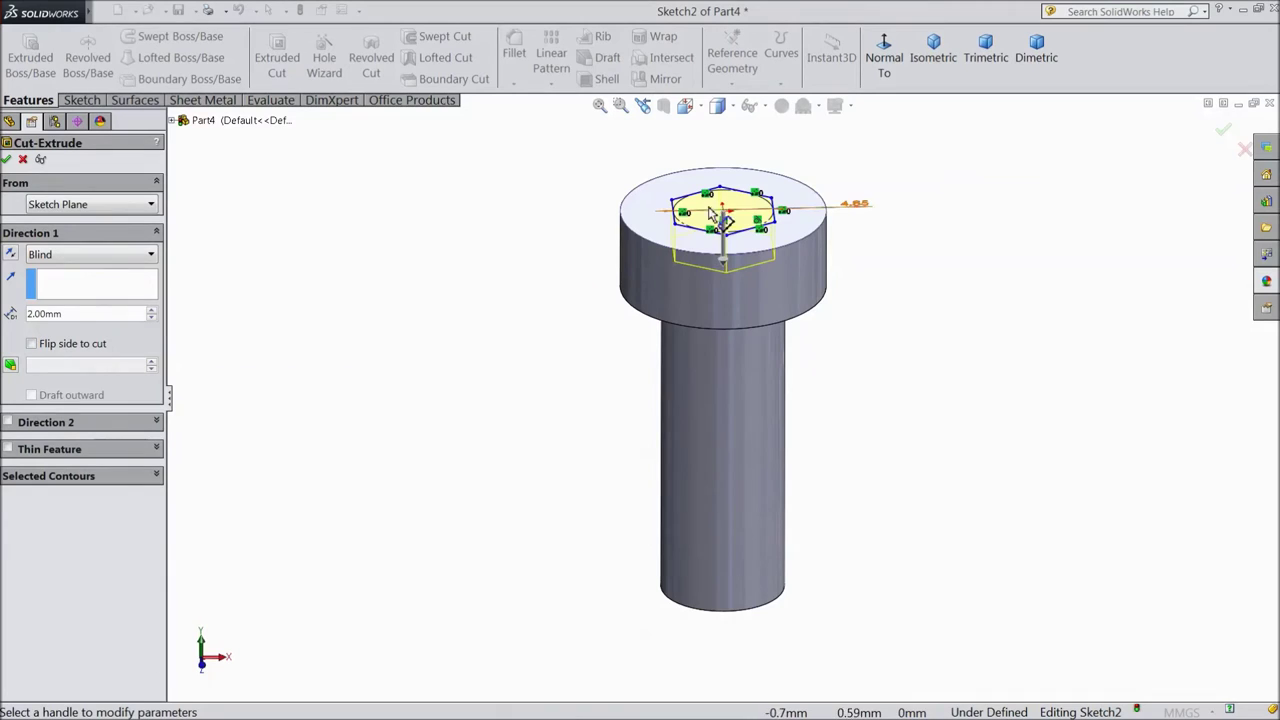
{"action": "scroll", "coordinate": [805, 235], "scroll_direction": "down", "scroll_amount": 2}
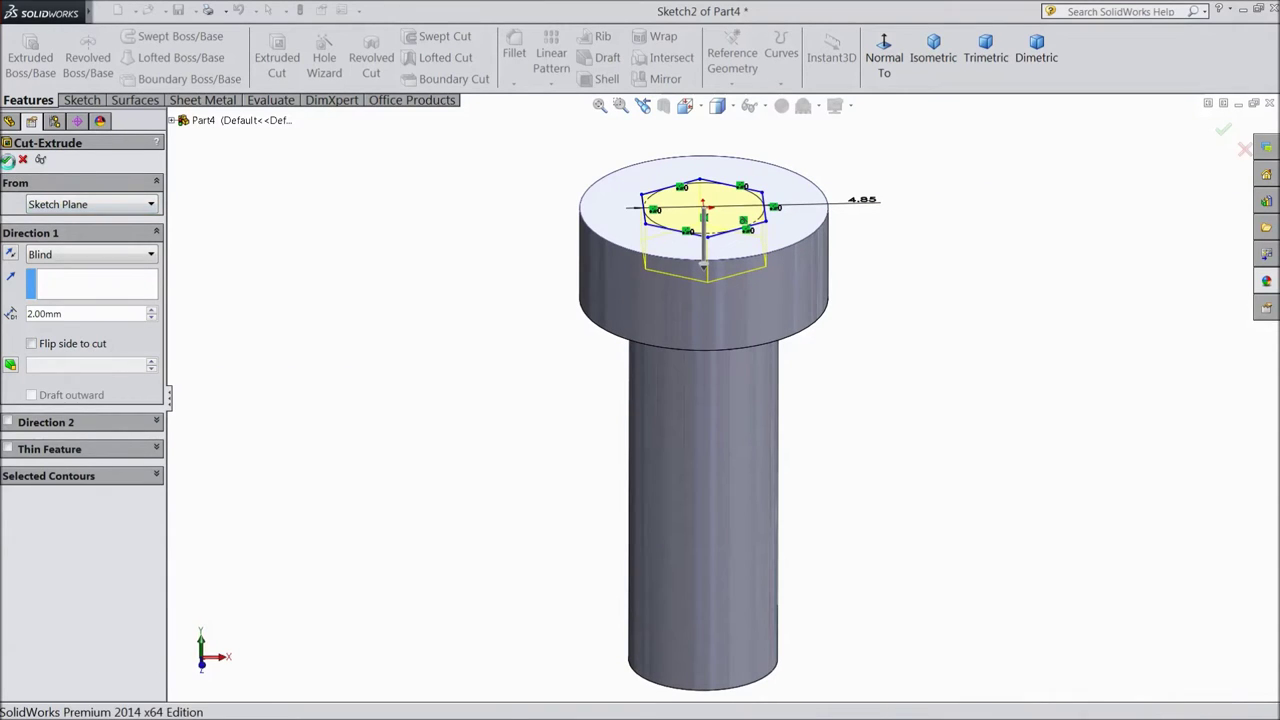
{"action": "left_click", "coordinate": [8, 160]}
Apply the polished steel appearance to the whole part.
{"action": "left_click", "coordinate": [84, 156]}
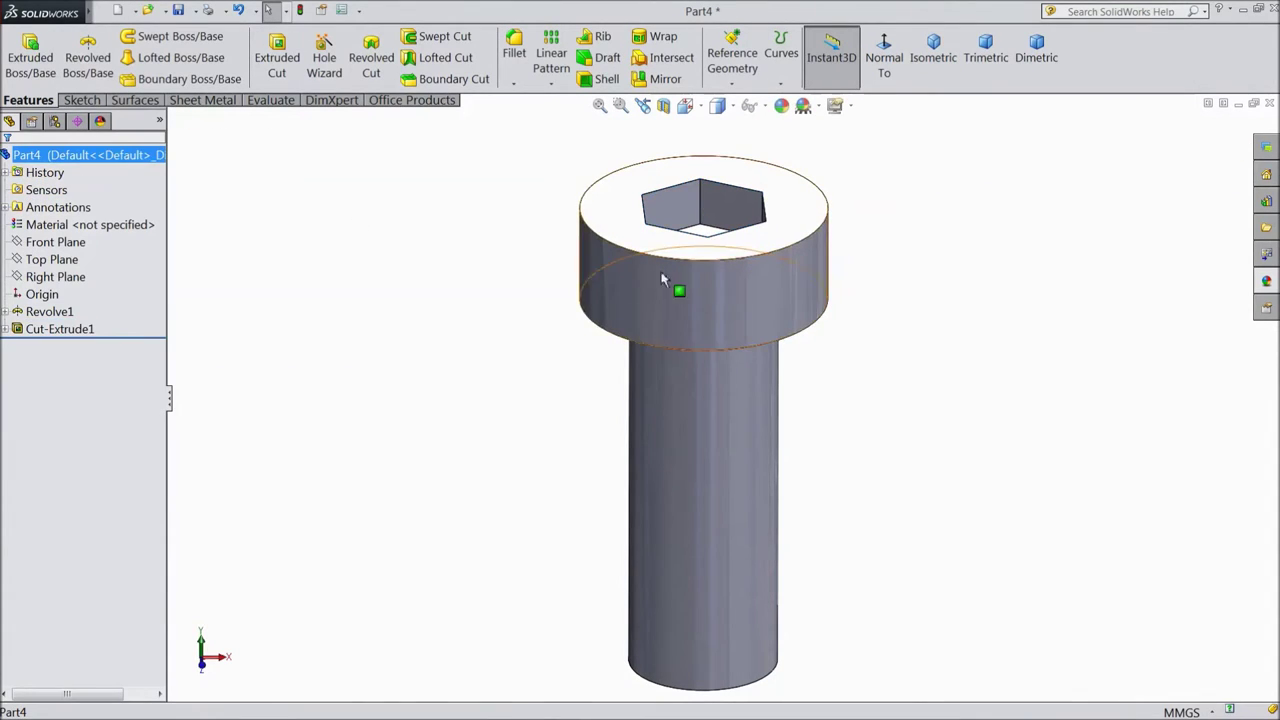
{"action": "left_click", "coordinate": [1266, 284]}
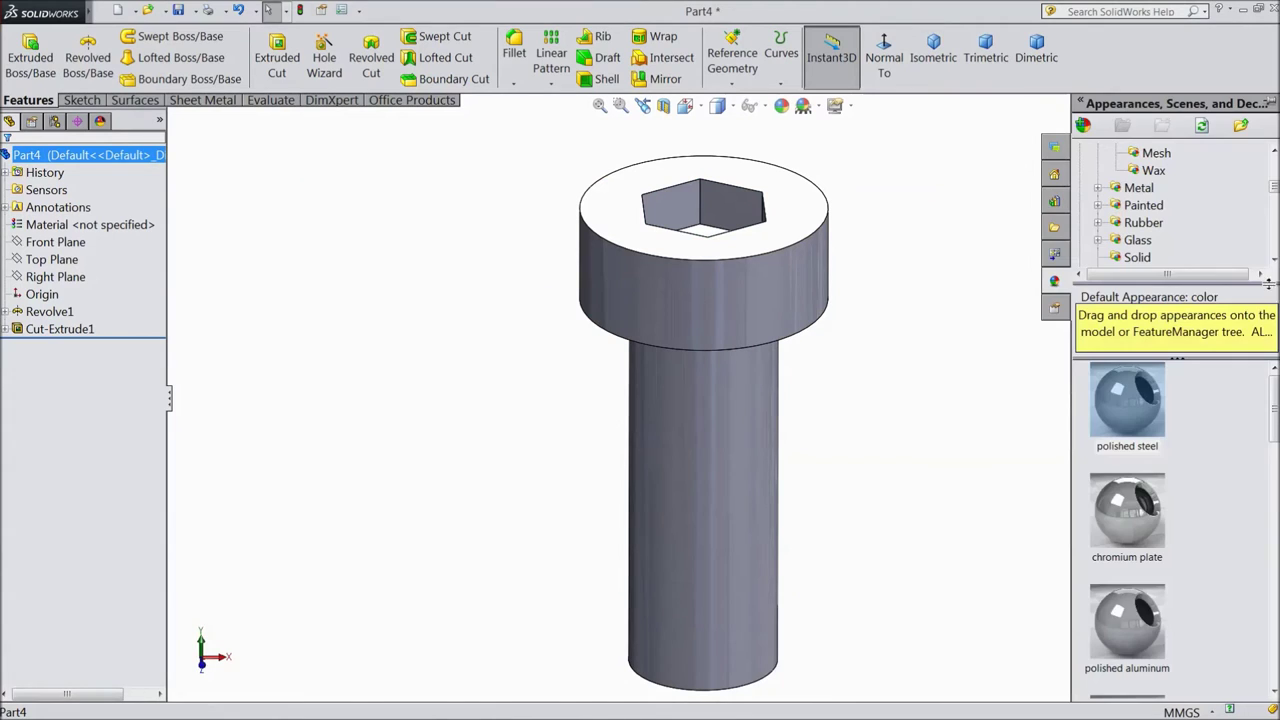
{"action": "double_click", "coordinate": [1133, 405]}
{"action": "mouse_move", "coordinate": [884, 423]}
{"action": "middle_mouse_down"}
{"action": "mouse_move", "coordinate": [794, 457]}
{"action": "mouse_move", "coordinate": [829, 486]}
{"action": "mouse_move", "coordinate": [831, 417]}
{"action": "mouse_move", "coordinate": [849, 454]}
{"action": "mouse_move", "coordinate": [846, 420]}
{"action": "mouse_move", "coordinate": [903, 391]}
{"action": "mouse_move", "coordinate": [873, 401]}
{"action": "middle_mouse_up"}
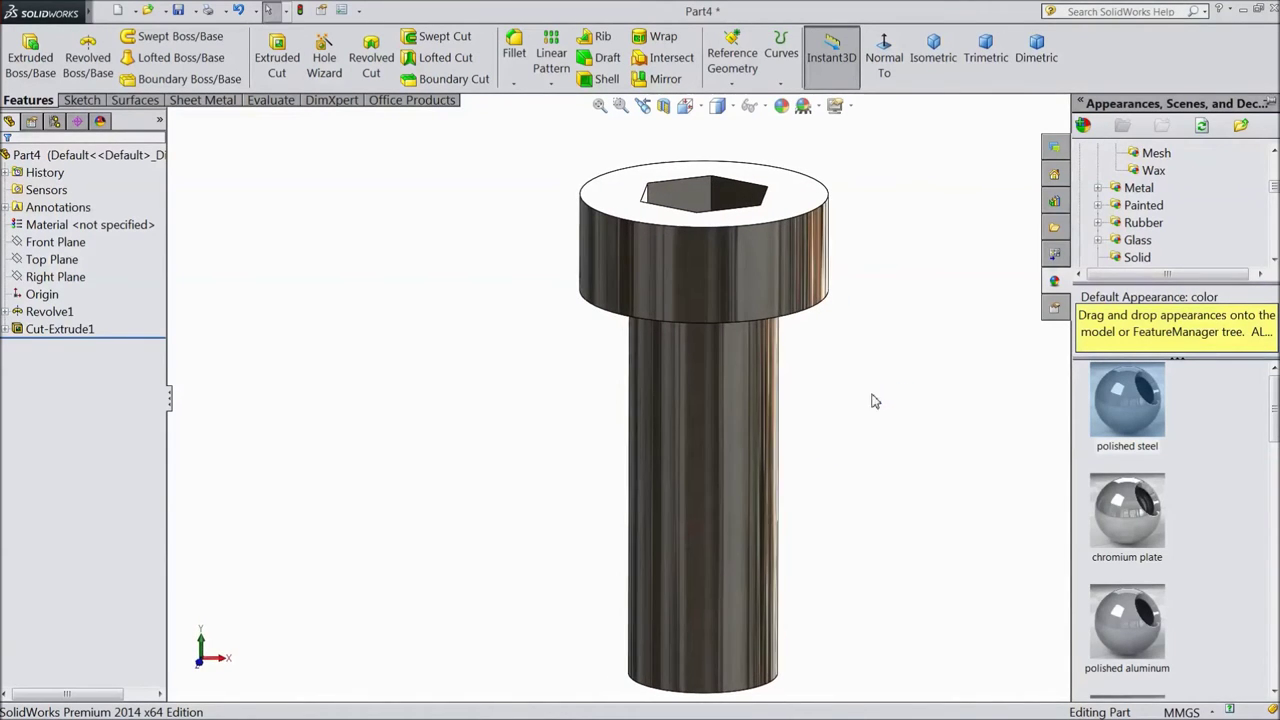
Create a new part and start a sketch on its Front Plane.
{"action": "left_click", "coordinate": [502, 328]}
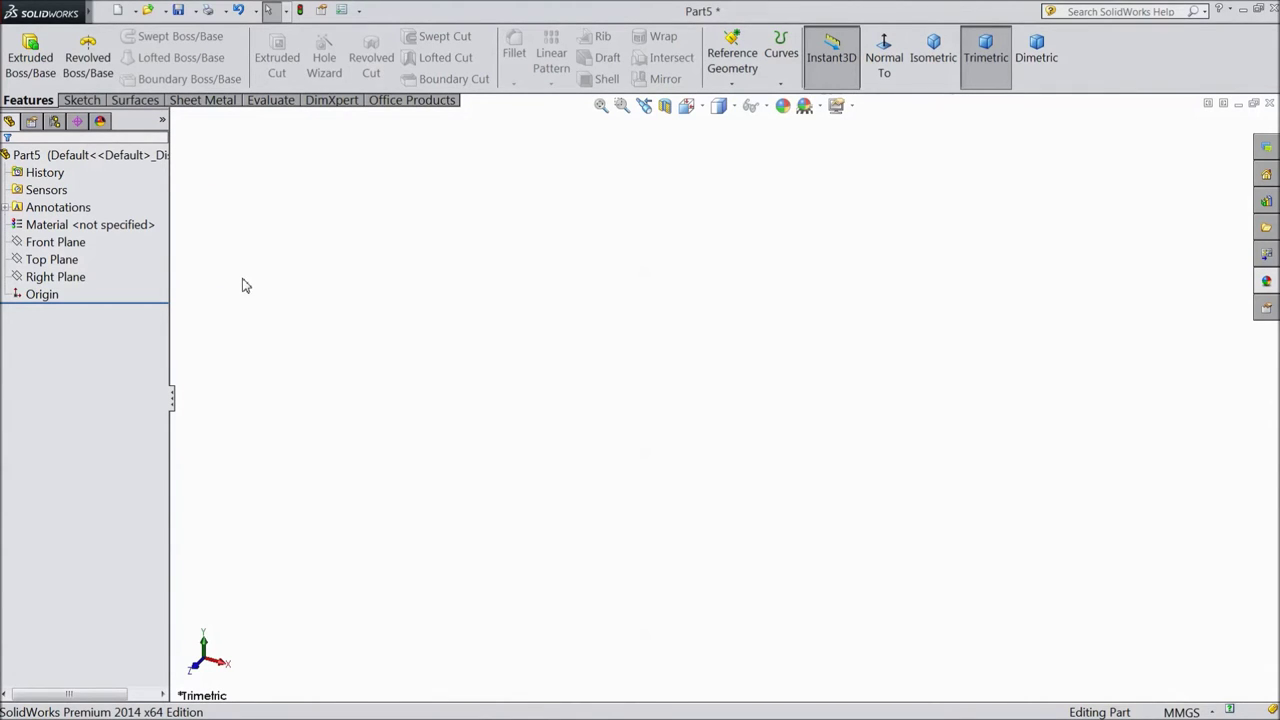
{"action": "left_click", "coordinate": [70, 245]}
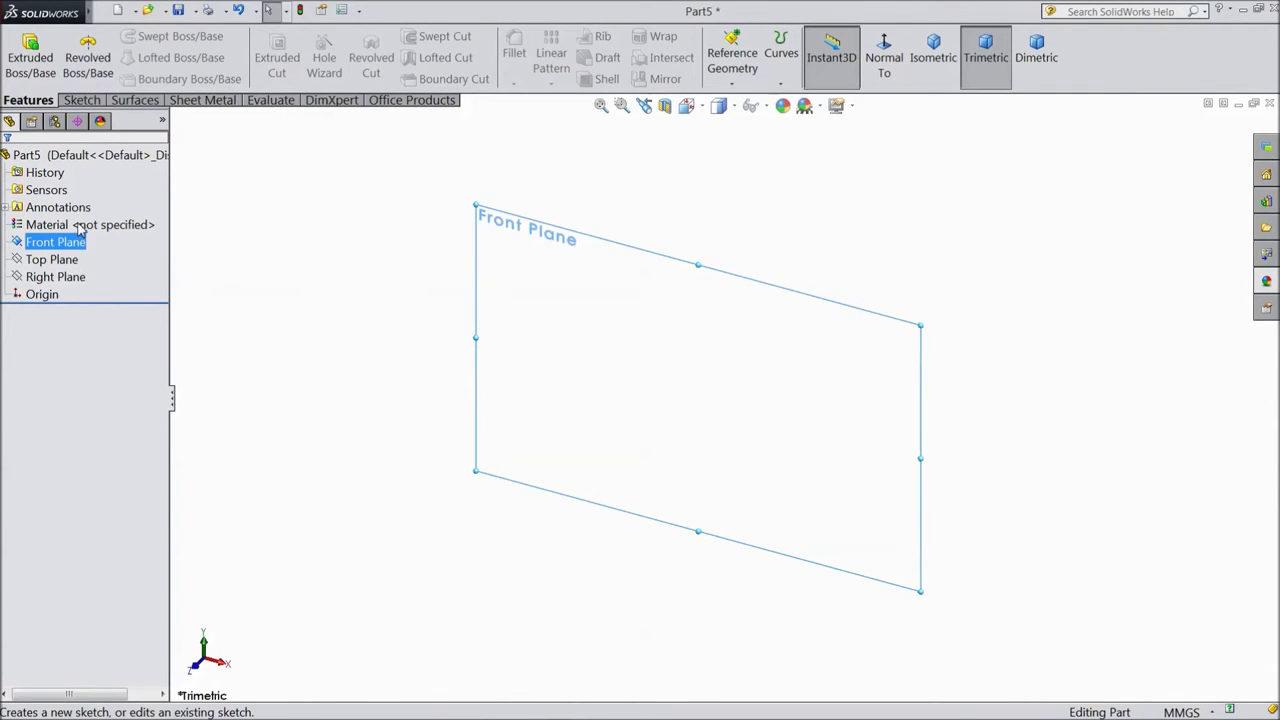
{"action": "left_click", "coordinate": [80, 228]}
Draw a closed stepped half-bolt profile from the origin, with a wider head above a shank whose bottom edge is about 23 mm long.
{"action": "left_click", "coordinate": [115, 38]}
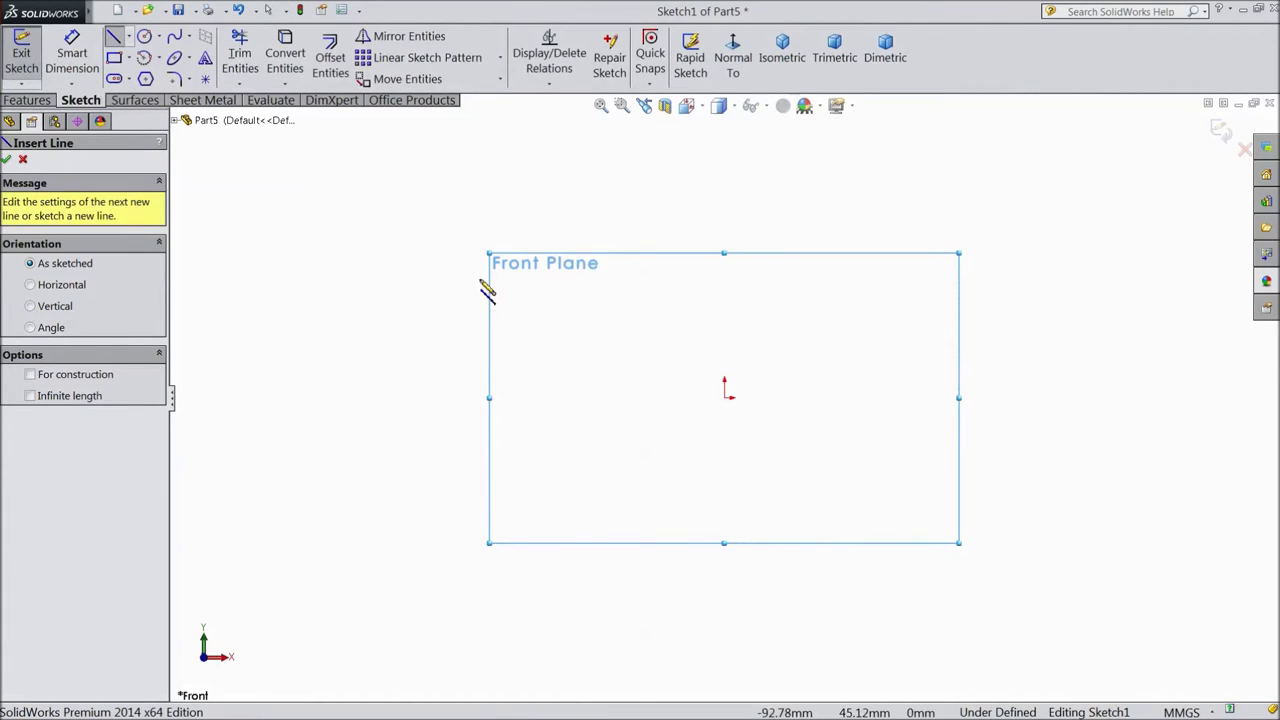
{"action": "left_click", "coordinate": [724, 398]}
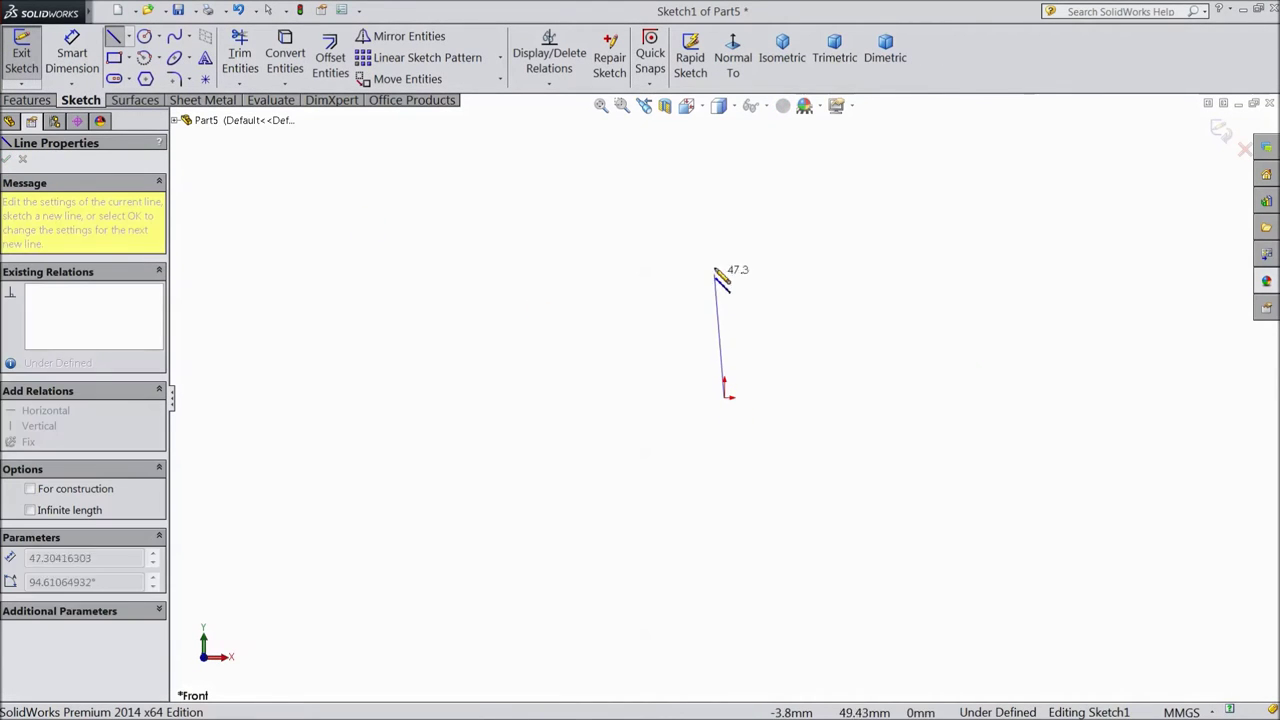
{"action": "left_click", "coordinate": [724, 170]}
{"action": "left_click", "coordinate": [808, 170]}
{"action": "left_click", "coordinate": [785, 202]}
{"action": "left_click", "coordinate": [785, 398]}
{"action": "left_click", "coordinate": [724, 398]}
{"action": "scroll", "coordinate": [851, 139], "scroll_direction": "down", "scroll_amount": 2}
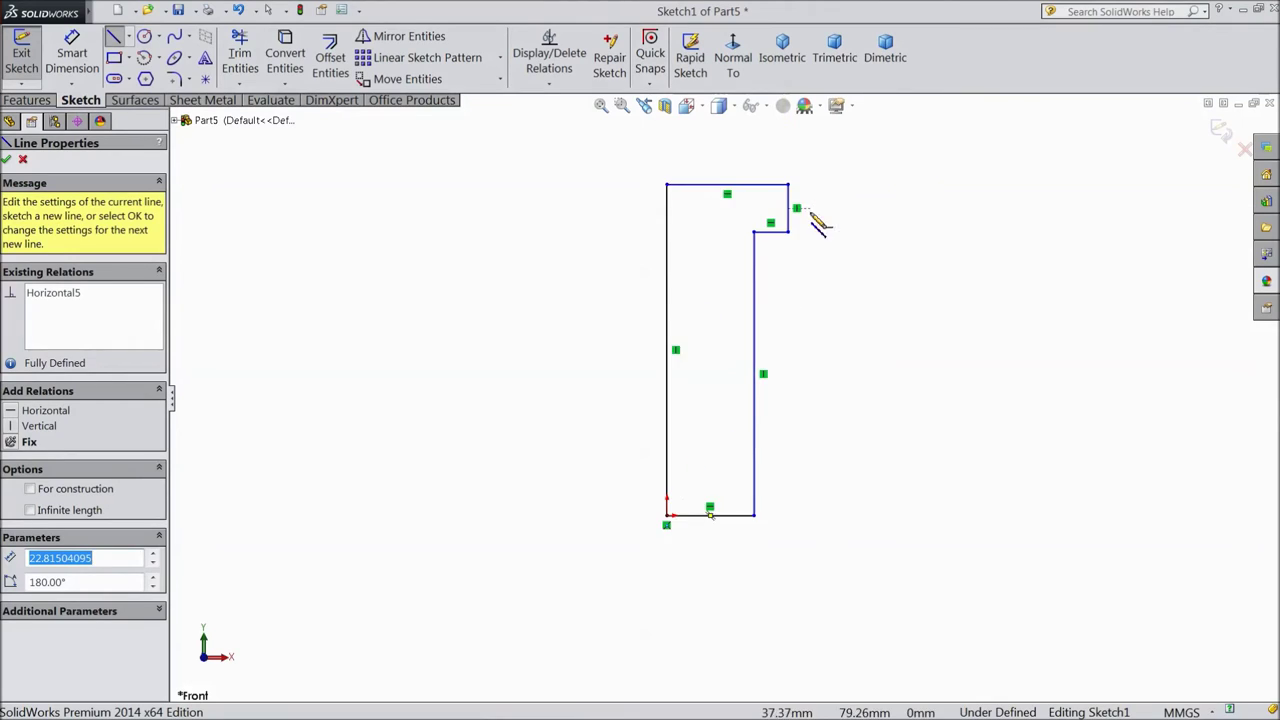
{"action": "scroll", "coordinate": [780, 363], "scroll_direction": "down", "scroll_amount": 2}
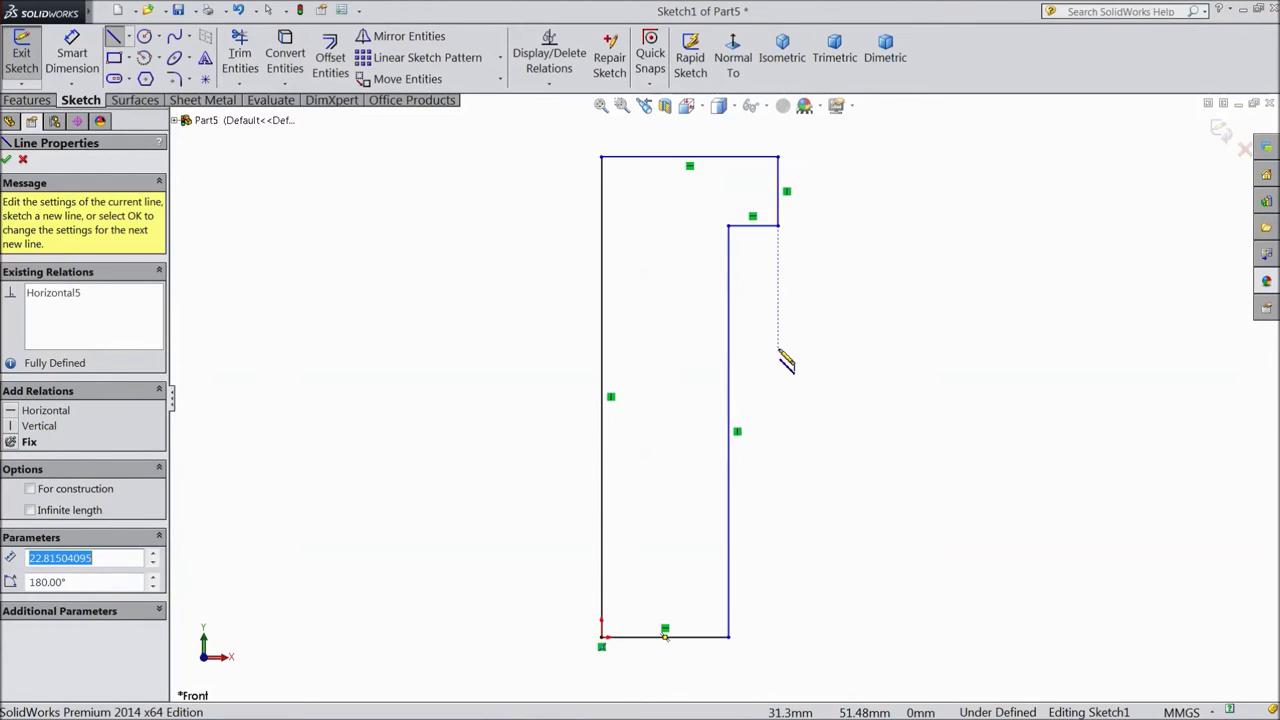
Dimension the shank's bottom edge to 3 mm.
{"action": "left_click", "coordinate": [70, 58]}
{"action": "left_click", "coordinate": [666, 635]}
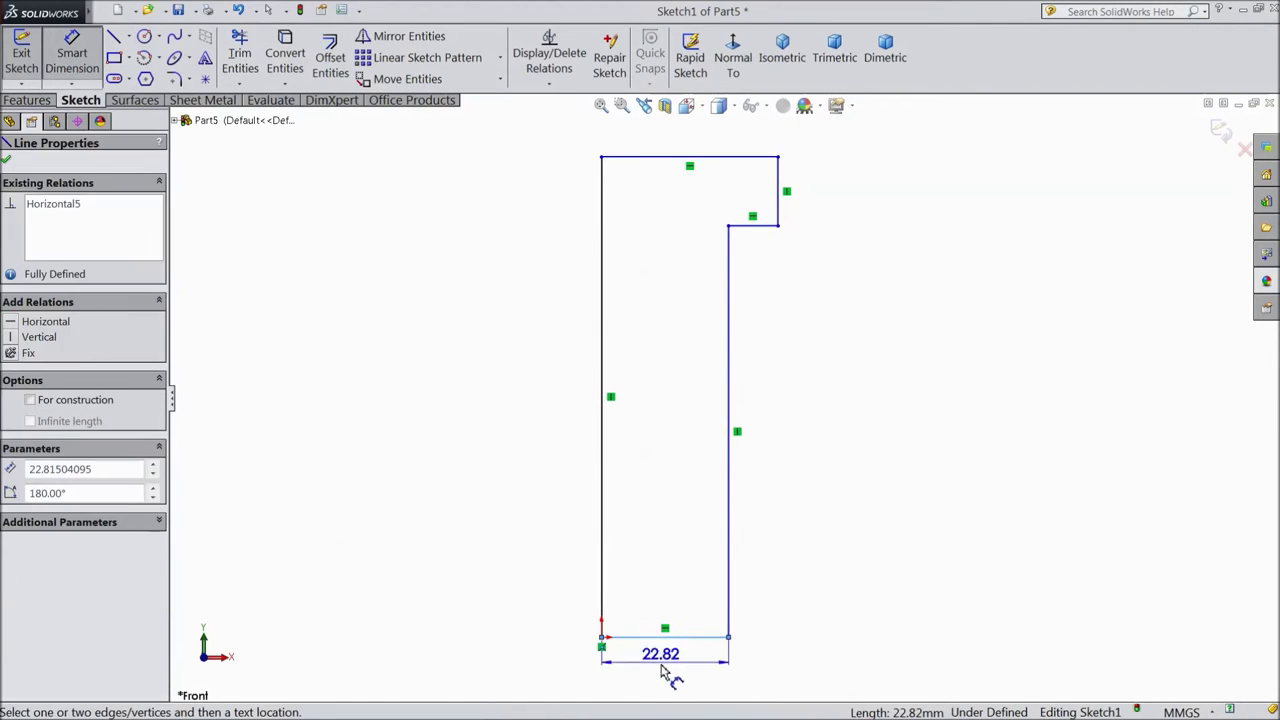
{"action": "left_click", "coordinate": [660, 670]}
{"action": "type", "text": "3"}
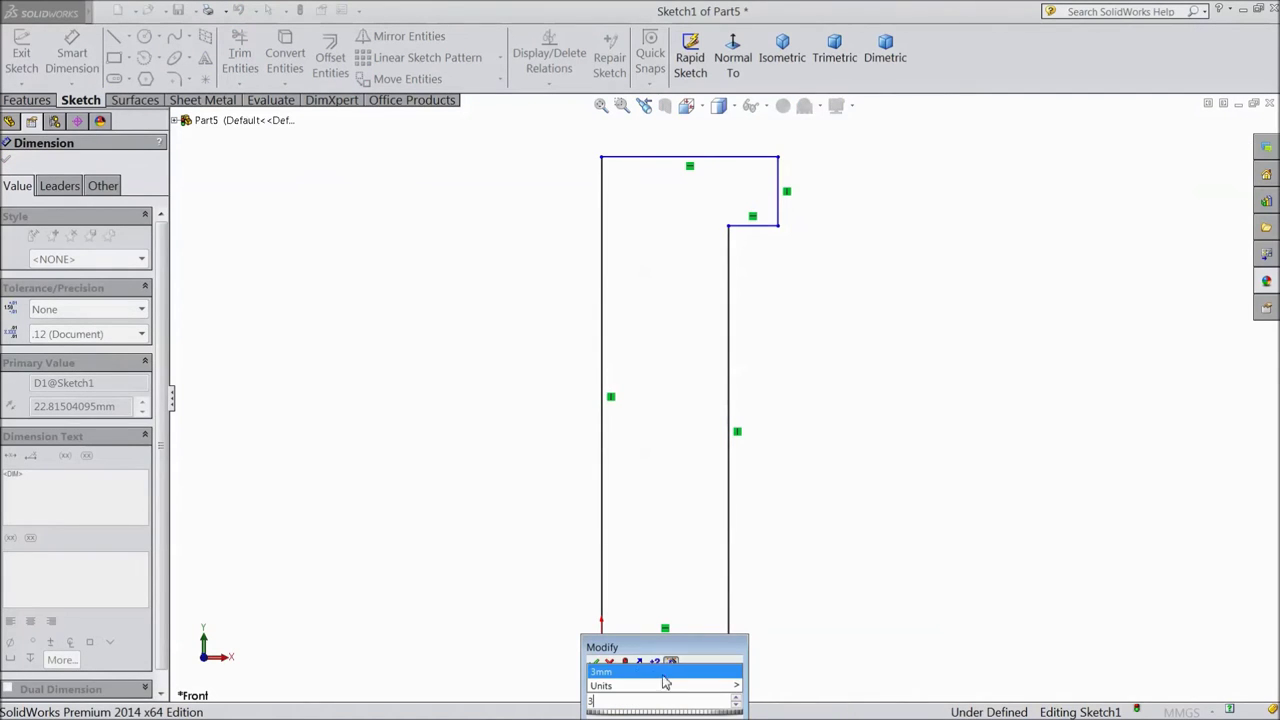
{"action": "mouse_move", "coordinate": [600, 686]}
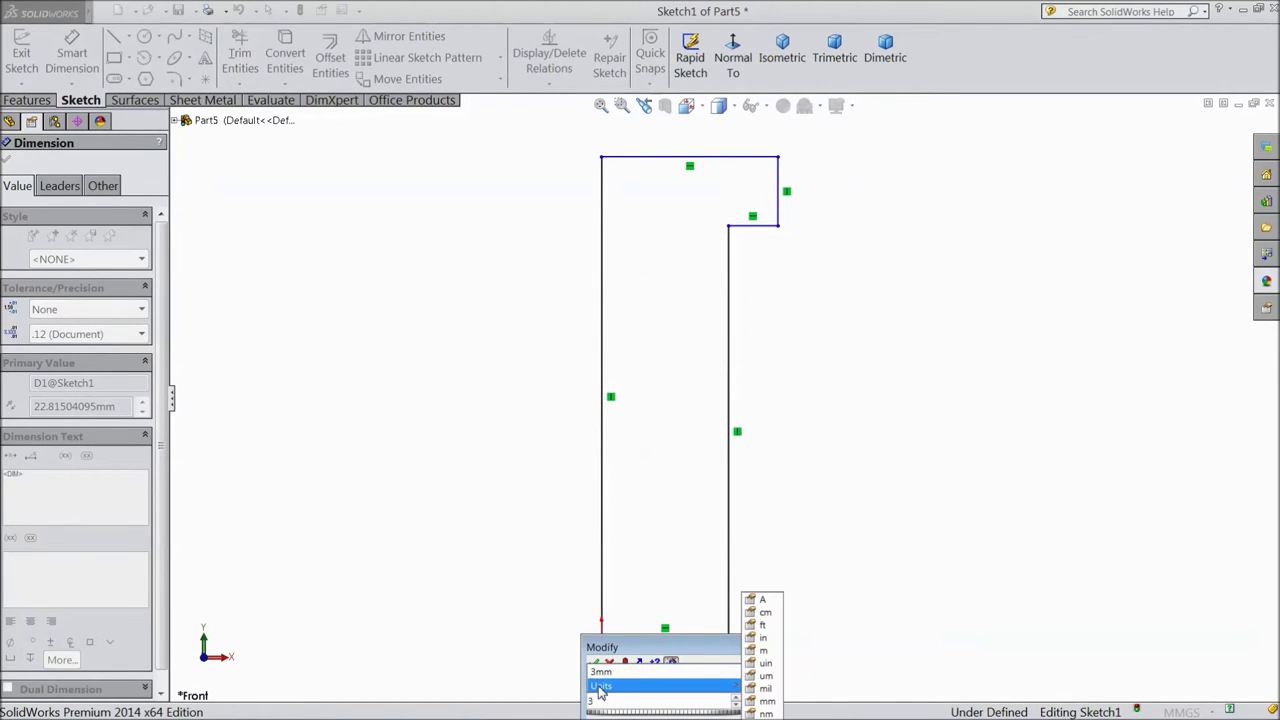
{"action": "left_click", "coordinate": [600, 672]}
{"action": "key", "text": "Return"}
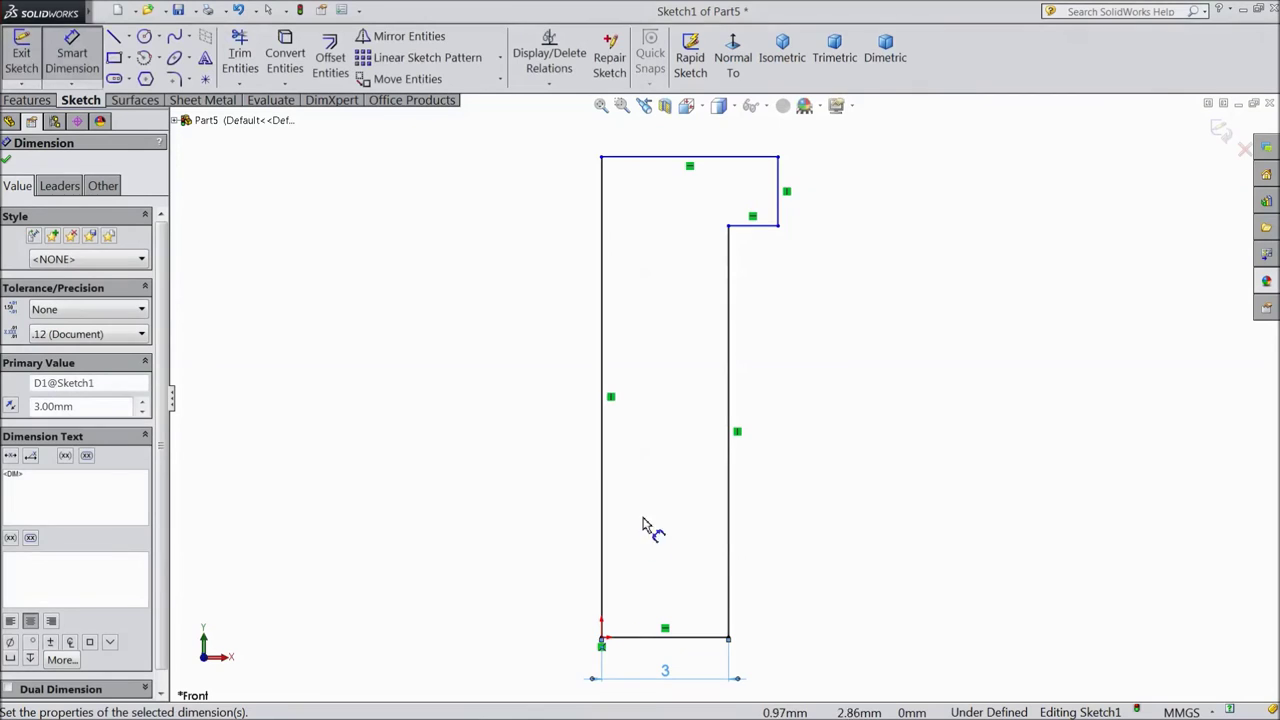
Dimension the head's top edge to 5 mm and its outer side to 4 mm.
{"action": "key", "text": "z"}
{"action": "left_click", "coordinate": [686, 198]}
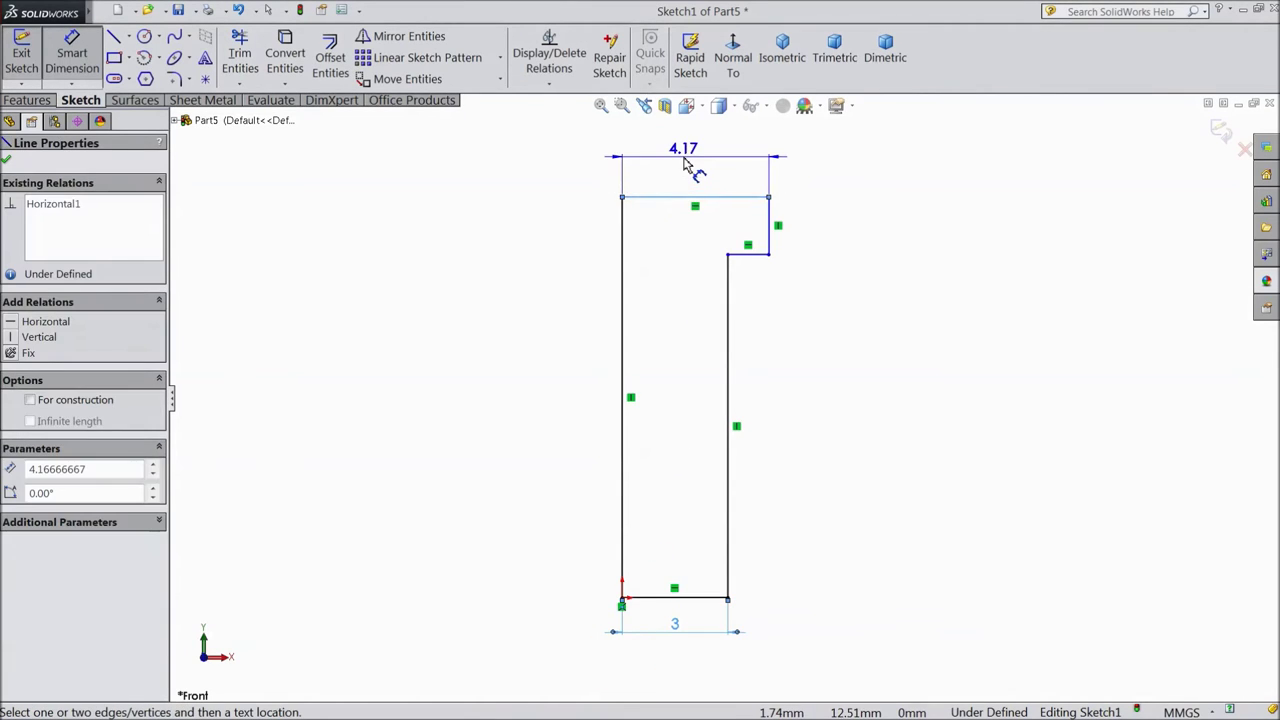
{"action": "left_click", "coordinate": [690, 165]}
{"action": "type", "text": "5"}
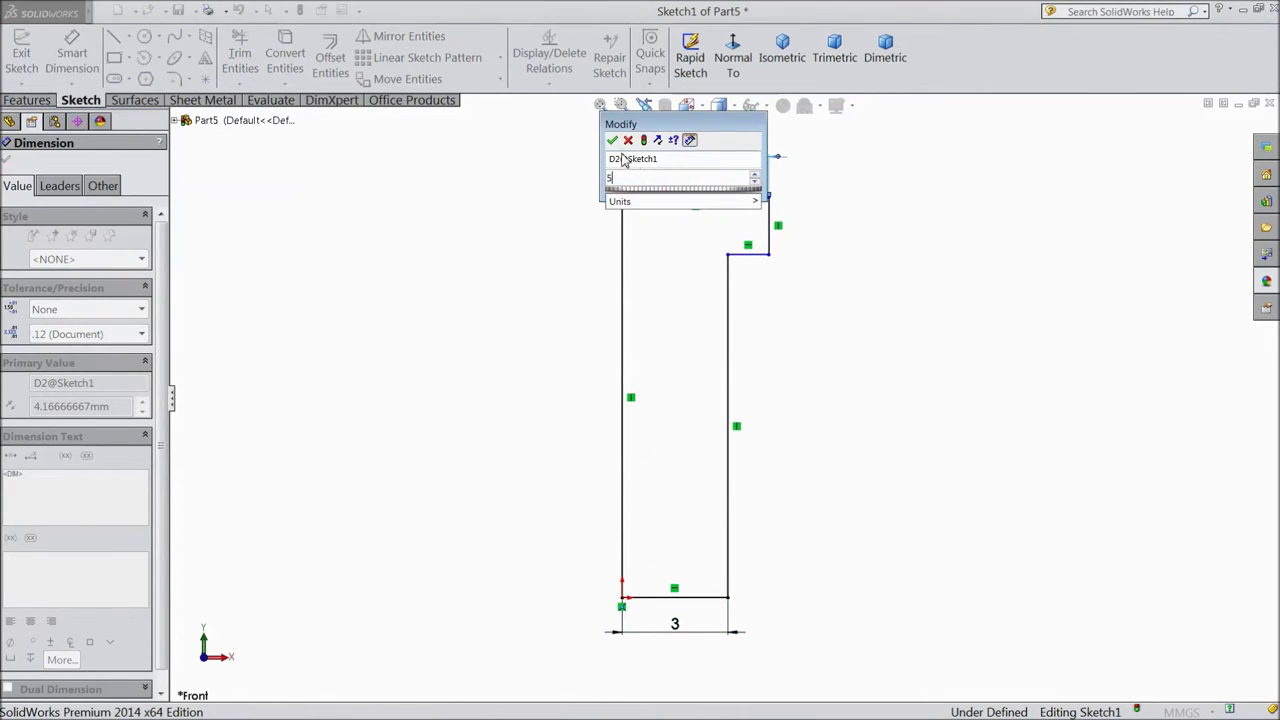
{"action": "key", "text": "Return"}
{"action": "left_click", "coordinate": [799, 236]}
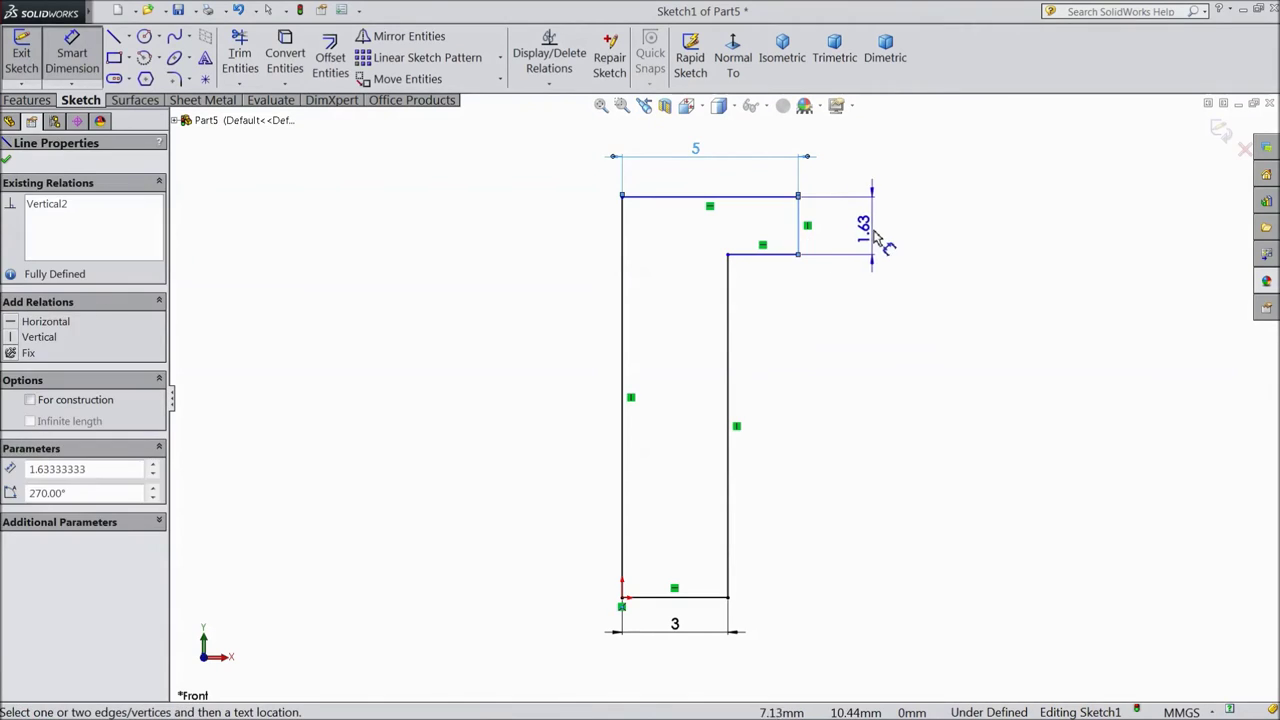
{"action": "left_click", "coordinate": [887, 243]}
{"action": "type", "text": "4"}
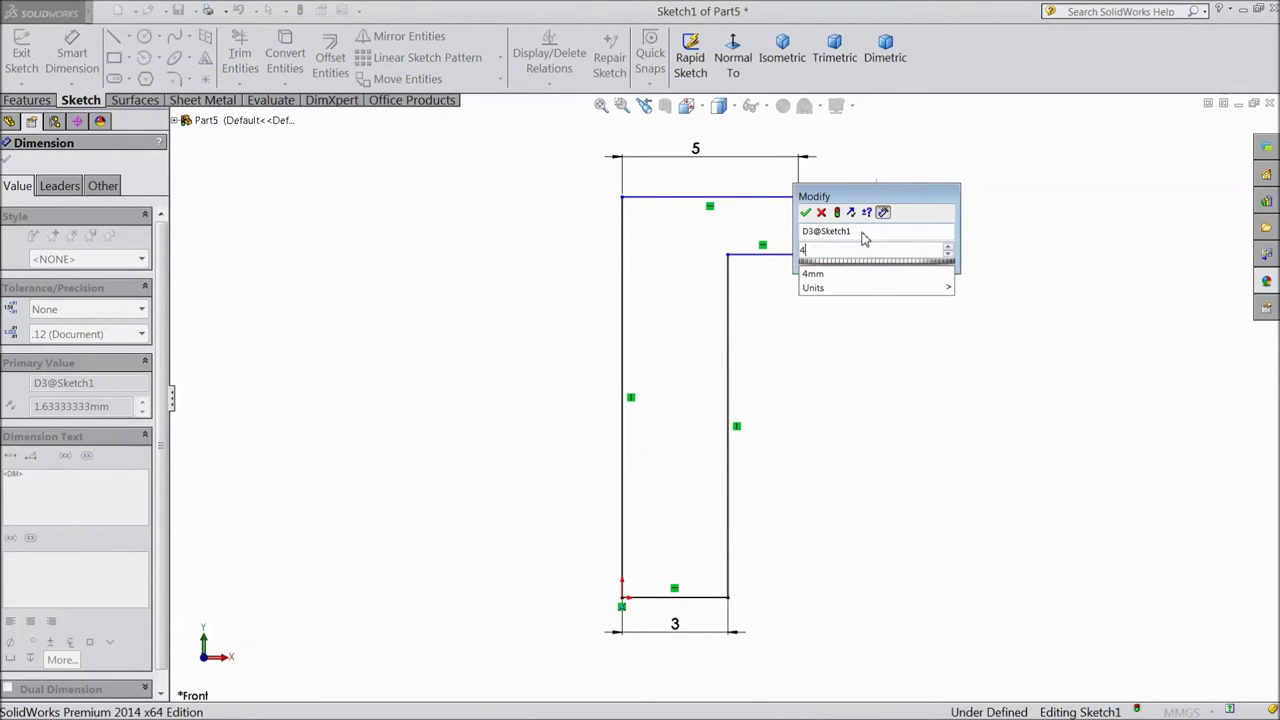
{"action": "left_click", "coordinate": [805, 212]}
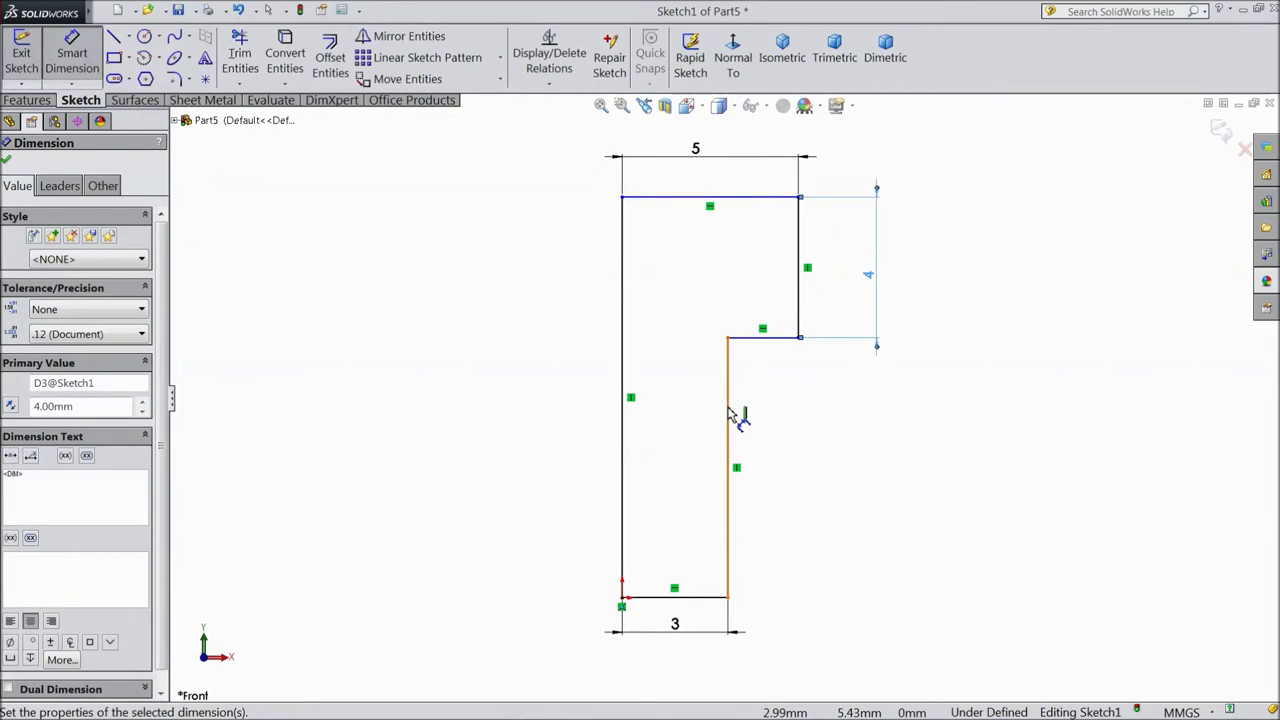
Dimension the shank's outer vertical side to 25 mm, completing the half-bolt profile.
{"action": "left_click", "coordinate": [732, 418]}
{"action": "left_click", "coordinate": [884, 444]}
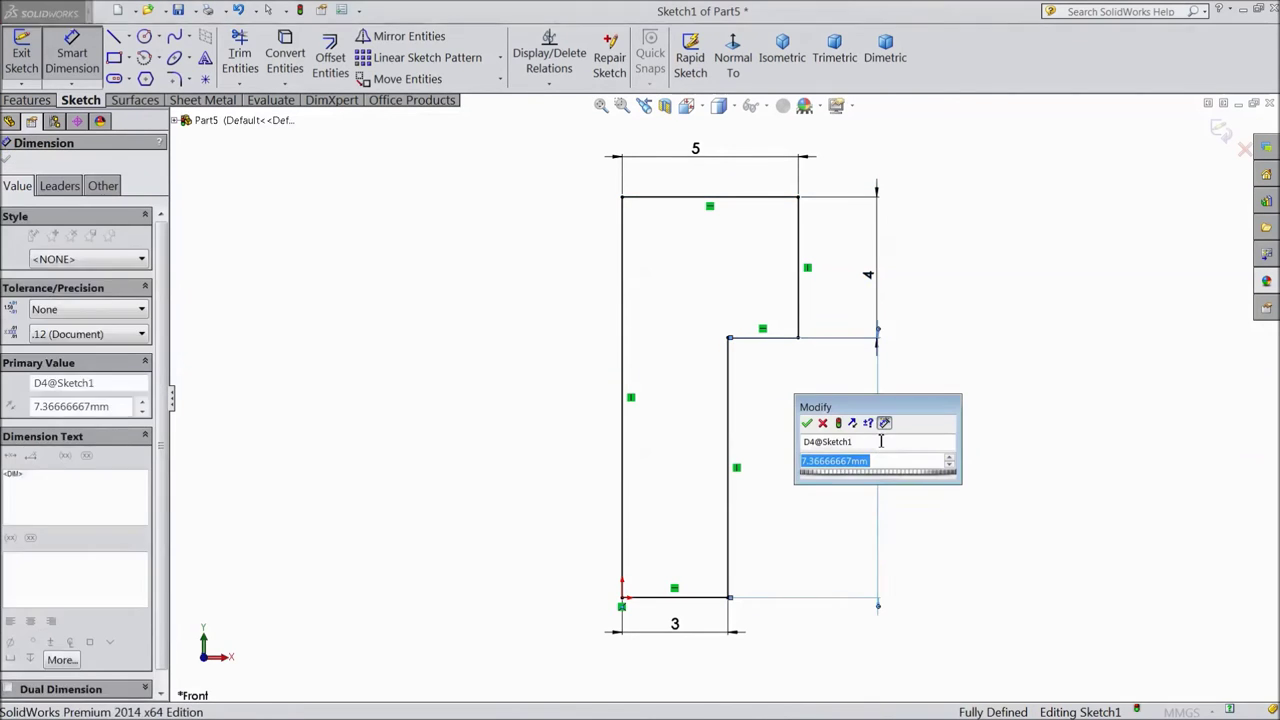
{"action": "type", "text": "25"}
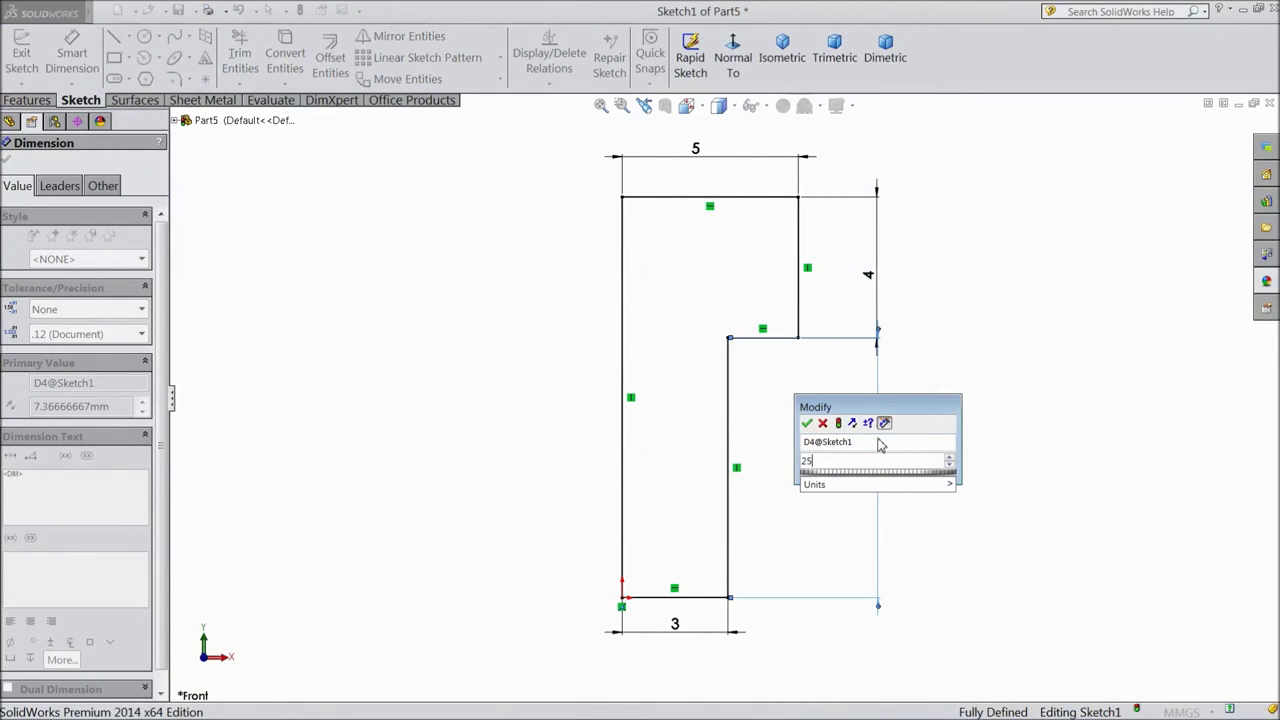
{"action": "left_click", "coordinate": [807, 423]}
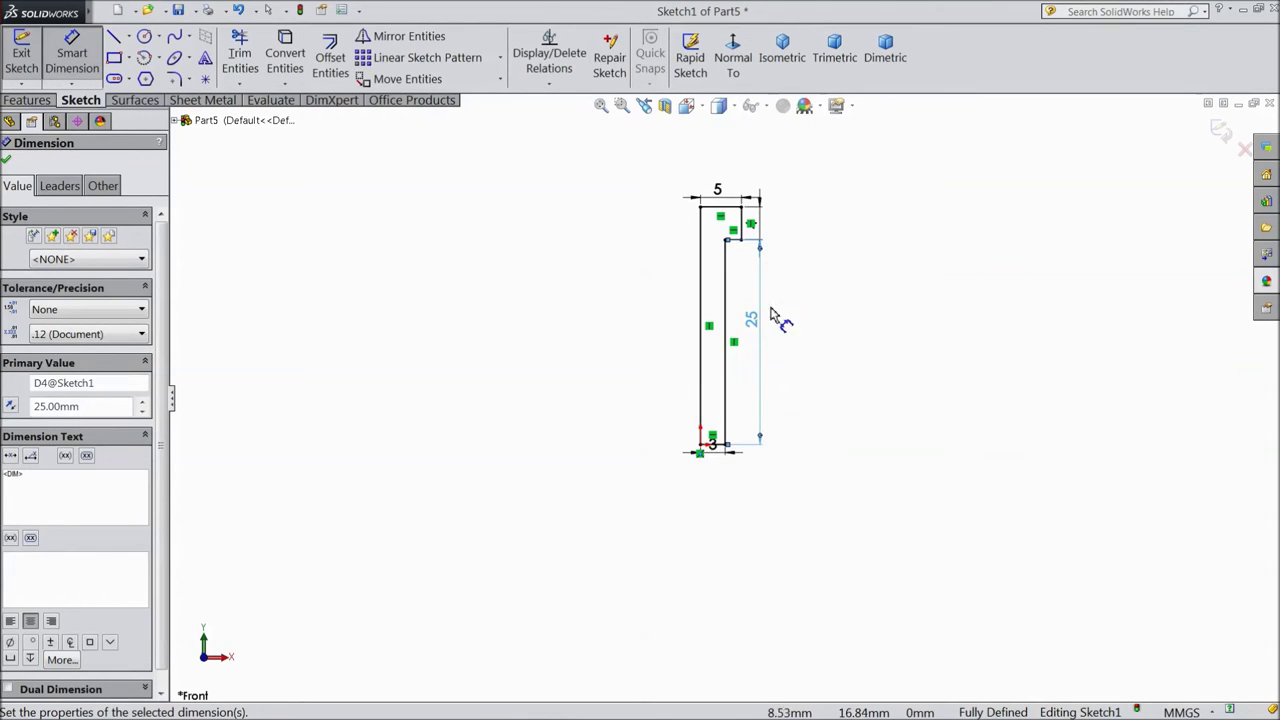
{"action": "scroll", "coordinate": [760, 299], "scroll_direction": "up", "scroll_amount": 1}
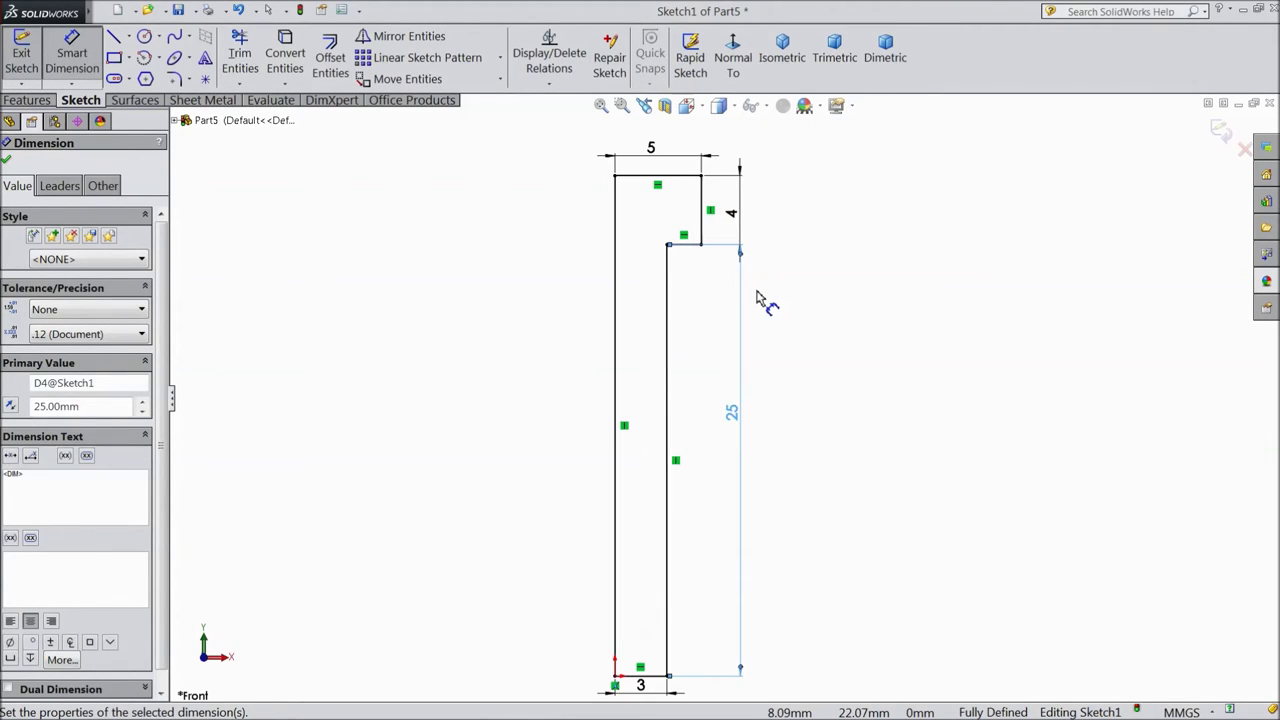
{"action": "left_click", "coordinate": [7, 161]}
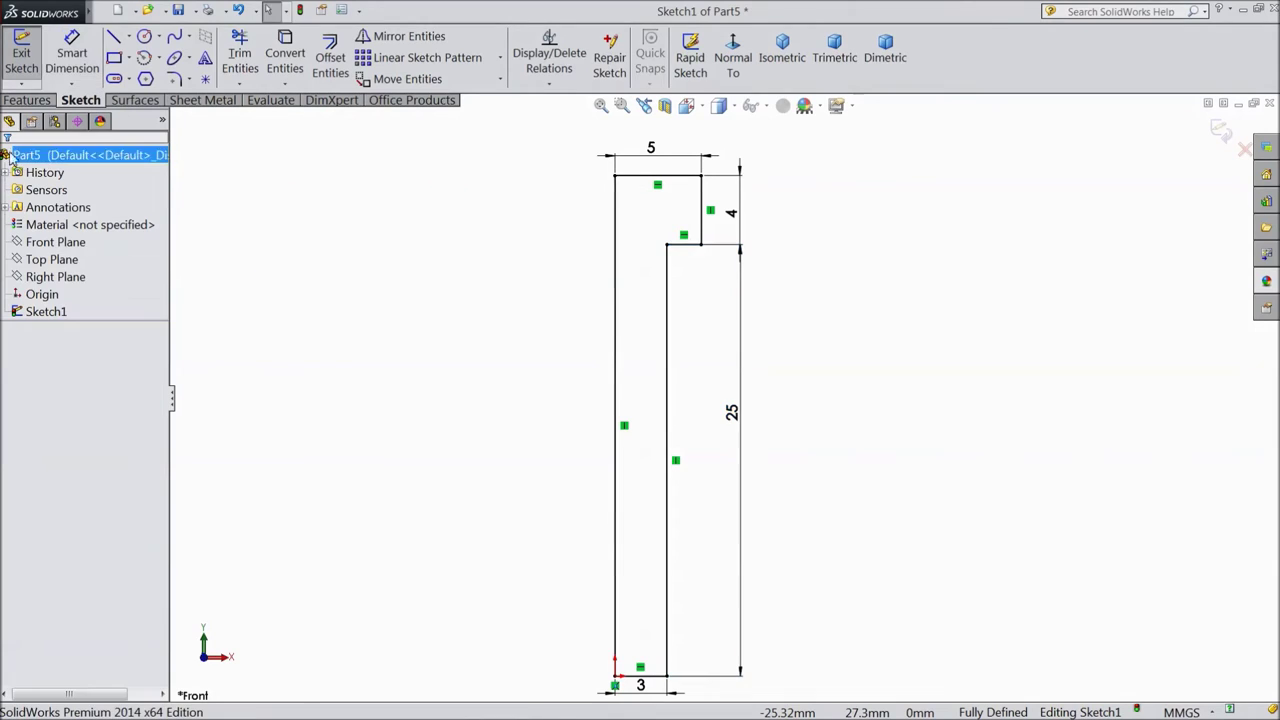
Revolve the half-bolt profile 360 degrees about its long vertical line on the origin side.
{"action": "left_click", "coordinate": [27, 100]}
{"action": "left_click", "coordinate": [99, 63]}
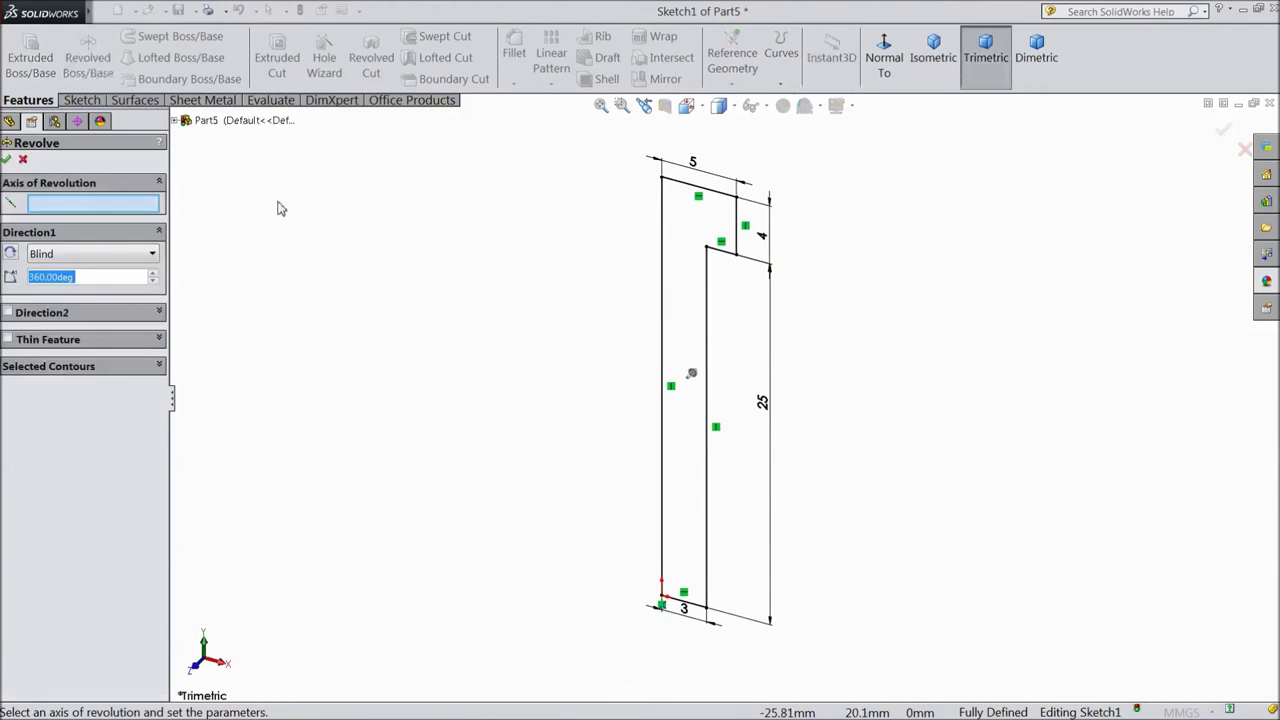
{"action": "left_click", "coordinate": [666, 381]}
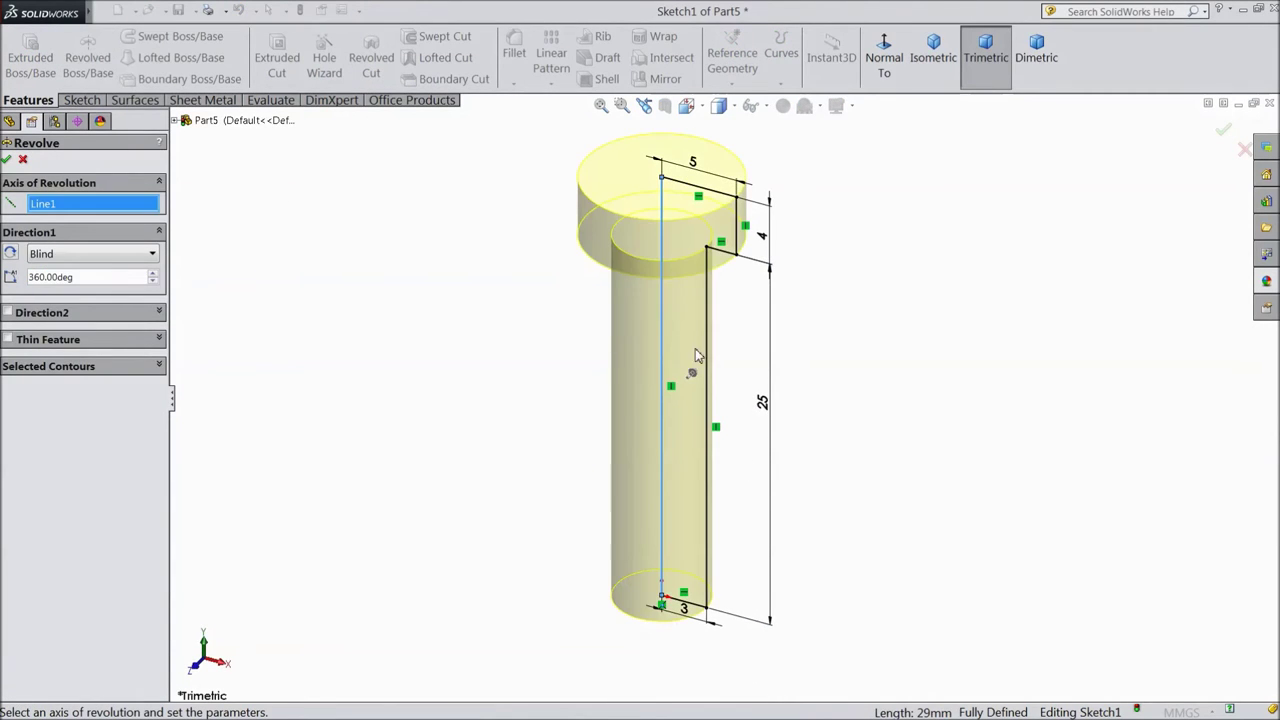
{"action": "left_click", "coordinate": [7, 160]}
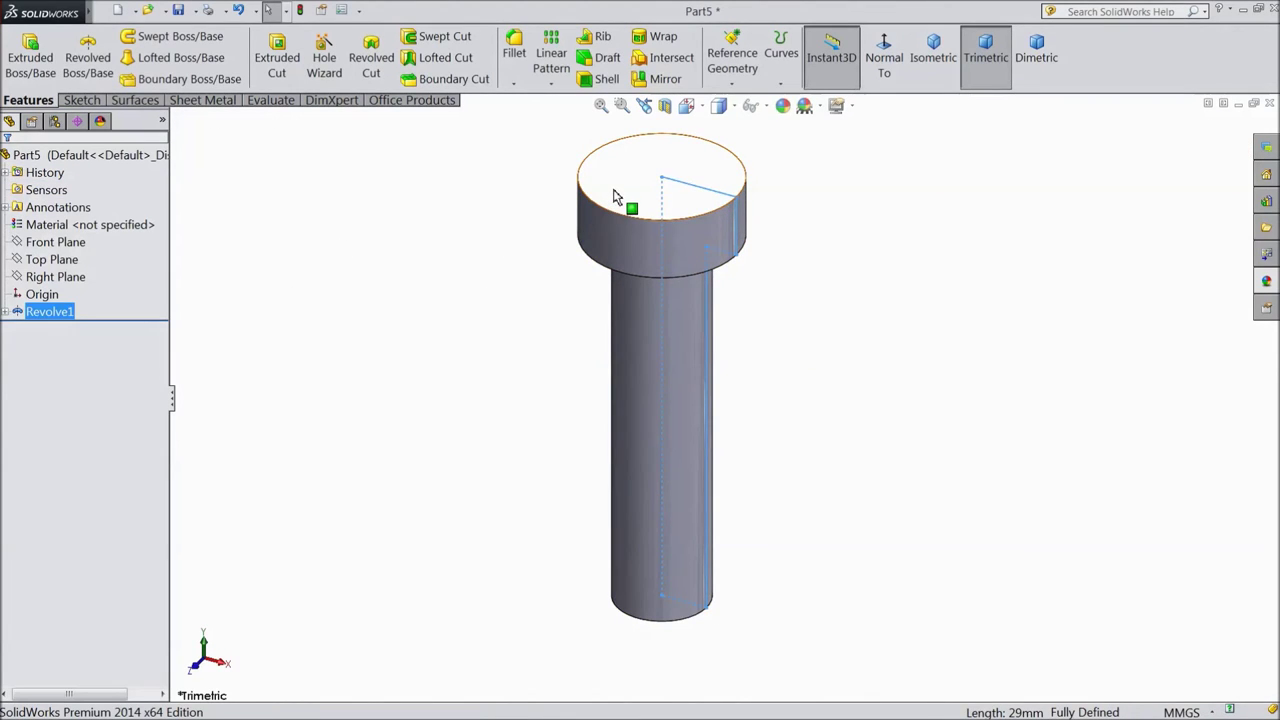
Start a sketch on the bolt head's top face and draw an origin-centred hexagon about 5.15 mm across flats.
{"action": "left_click", "coordinate": [615, 196]}
{"action": "left_click", "coordinate": [667, 162]}
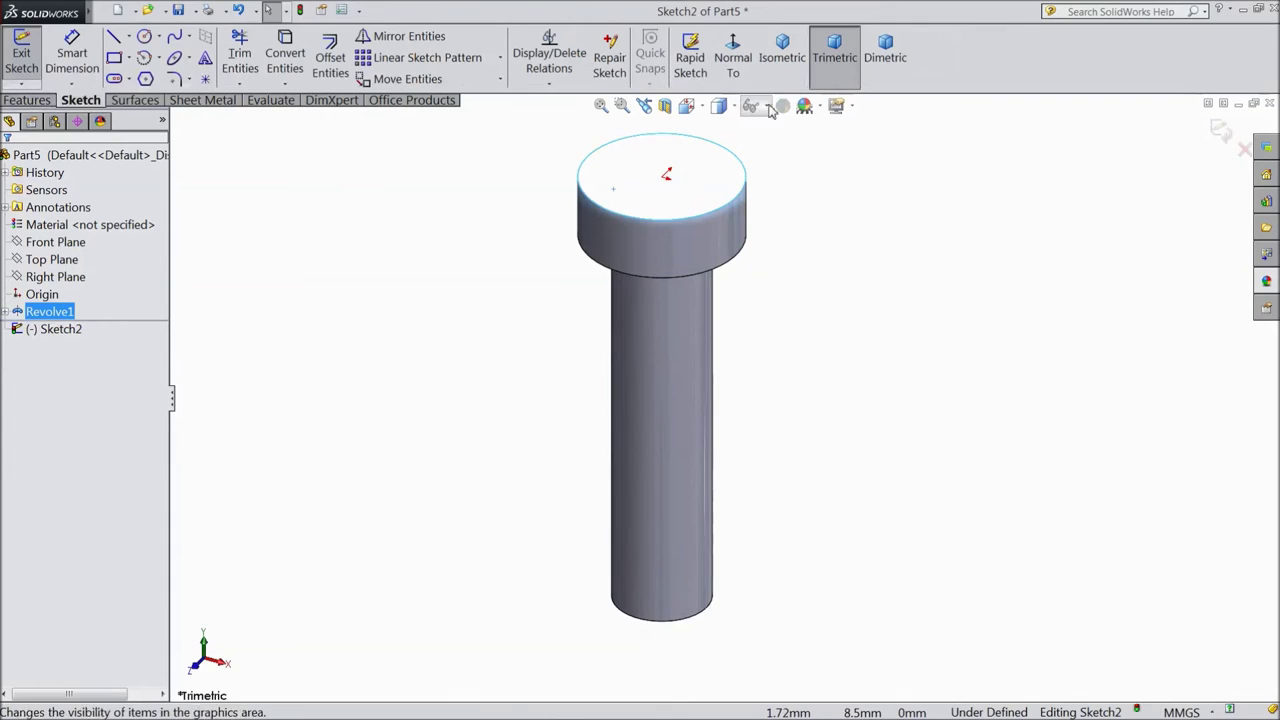
{"action": "left_click", "coordinate": [735, 58]}
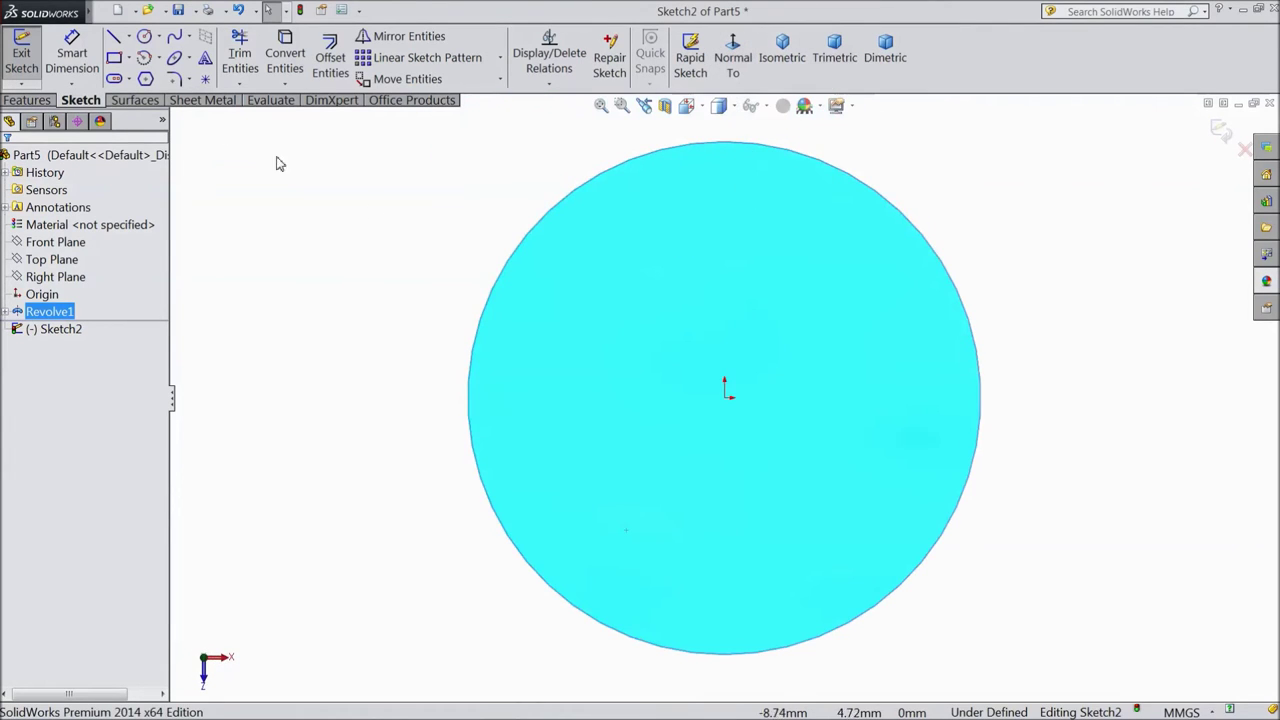
{"action": "left_click", "coordinate": [147, 79]}
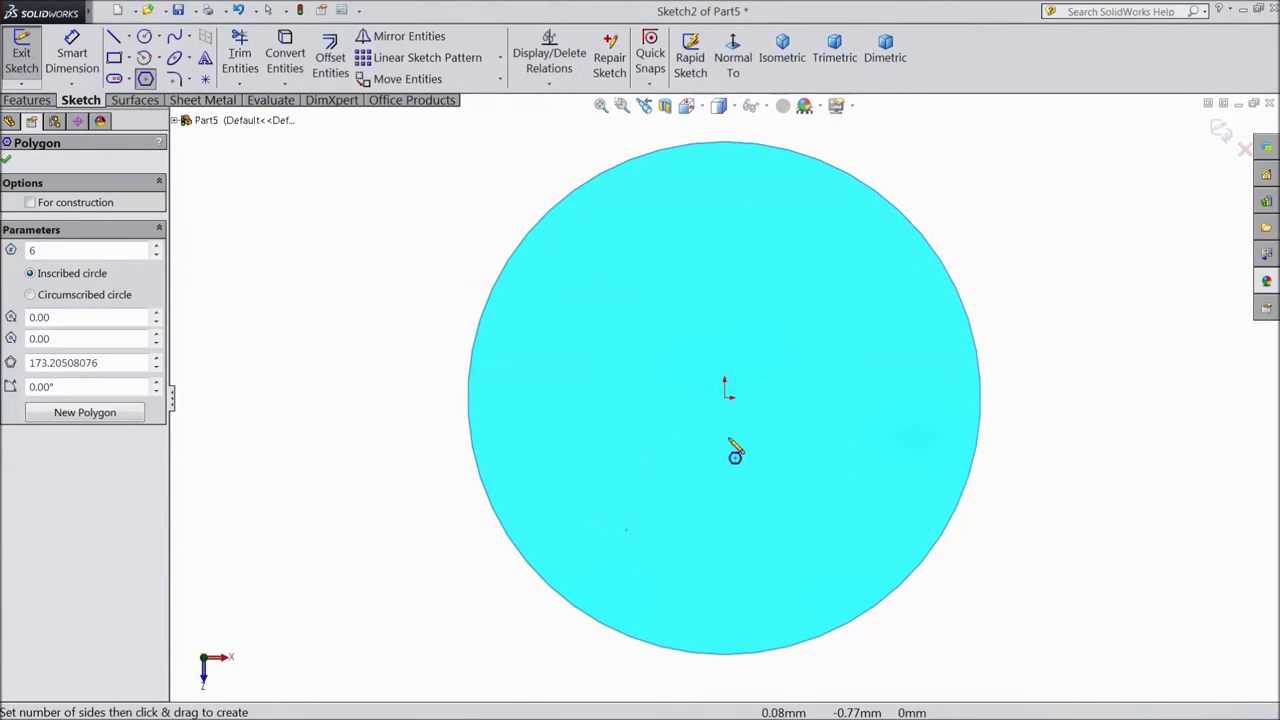
{"action": "left_click_drag", "start_coordinate": [725, 397], "coordinate": [727, 551]}
Dimension the distance between the hexagon's two vertical sides to 4 mm.
{"action": "left_click", "coordinate": [72, 55]}
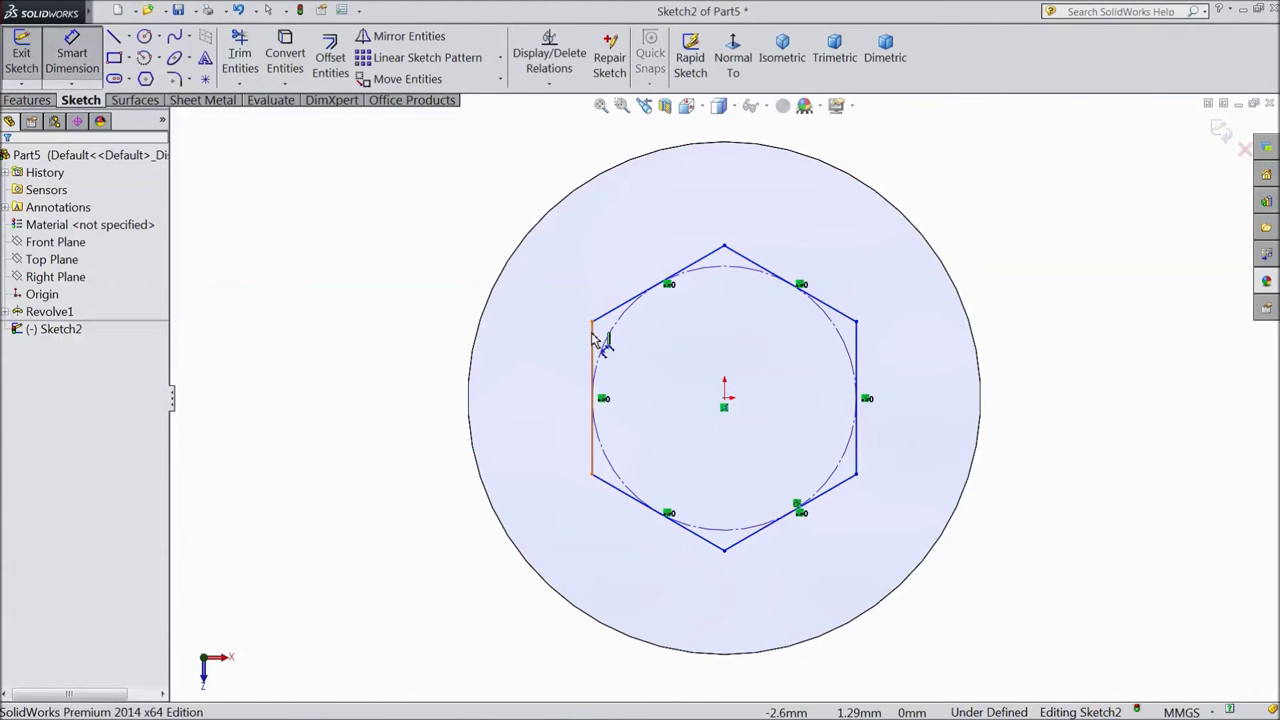
{"action": "left_click", "coordinate": [593, 340]}
{"action": "left_click", "coordinate": [857, 352]}
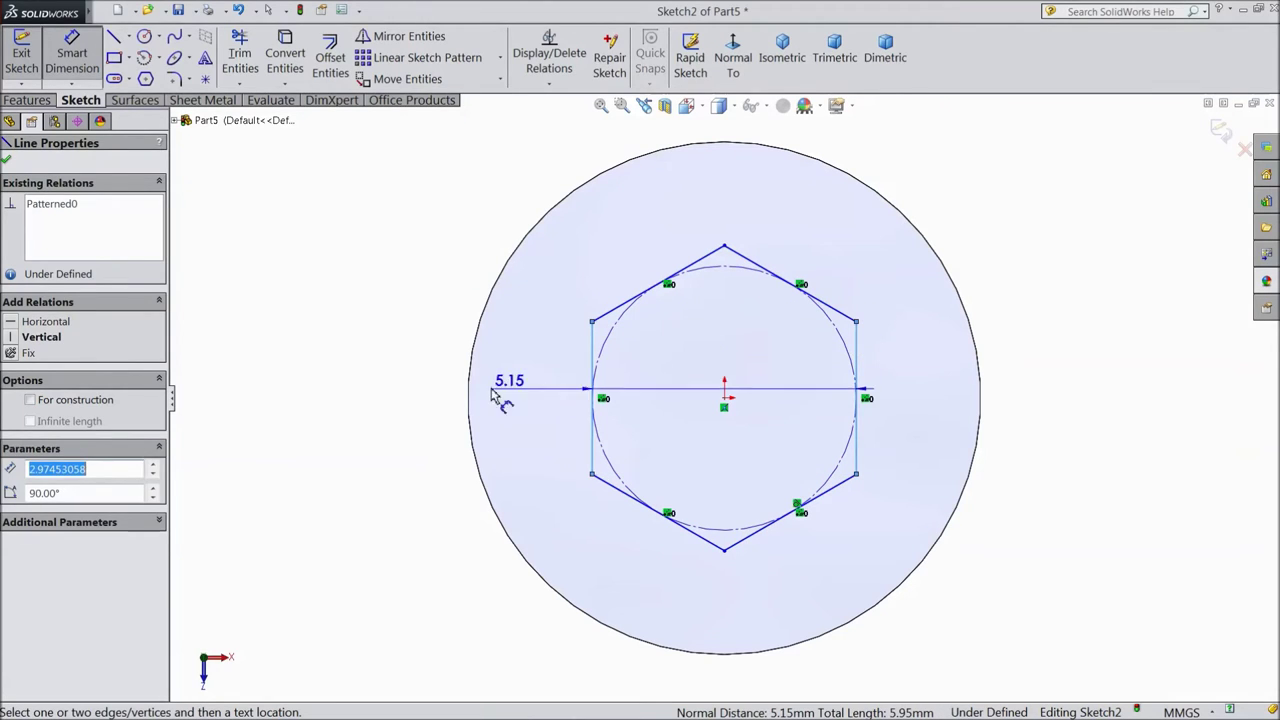
{"action": "left_click", "coordinate": [398, 388]}
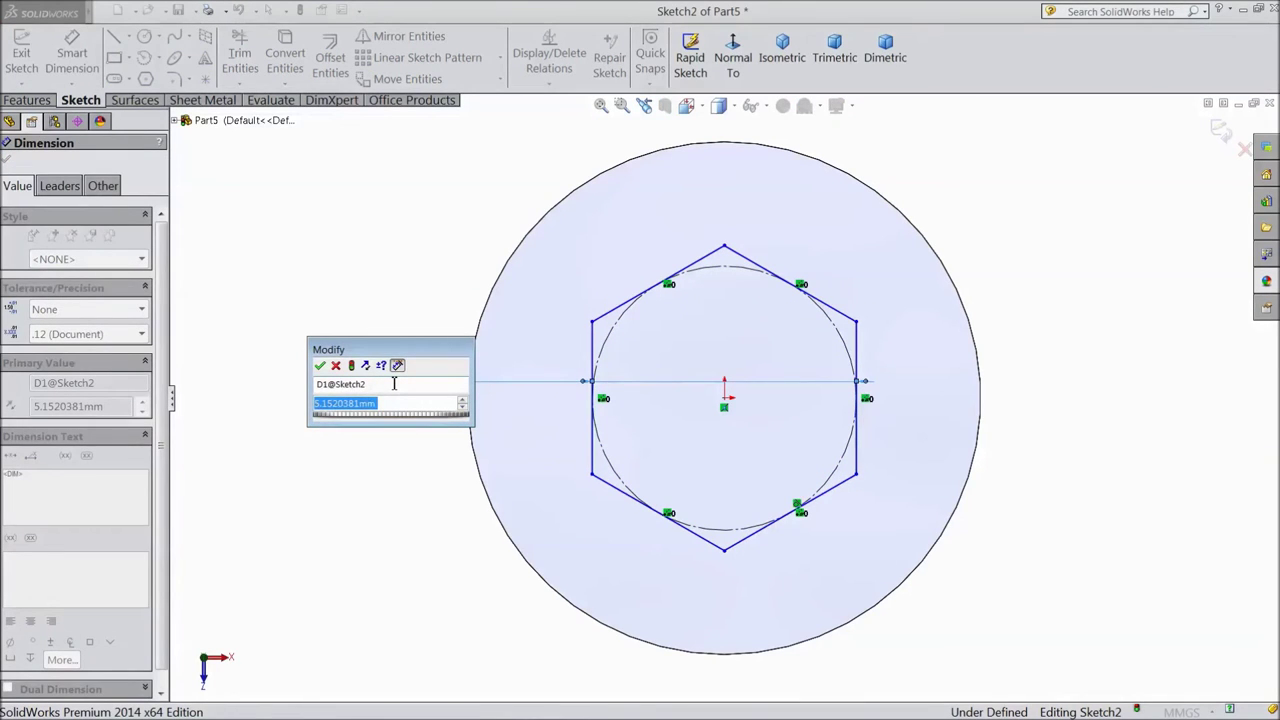
{"action": "type", "text": "4"}
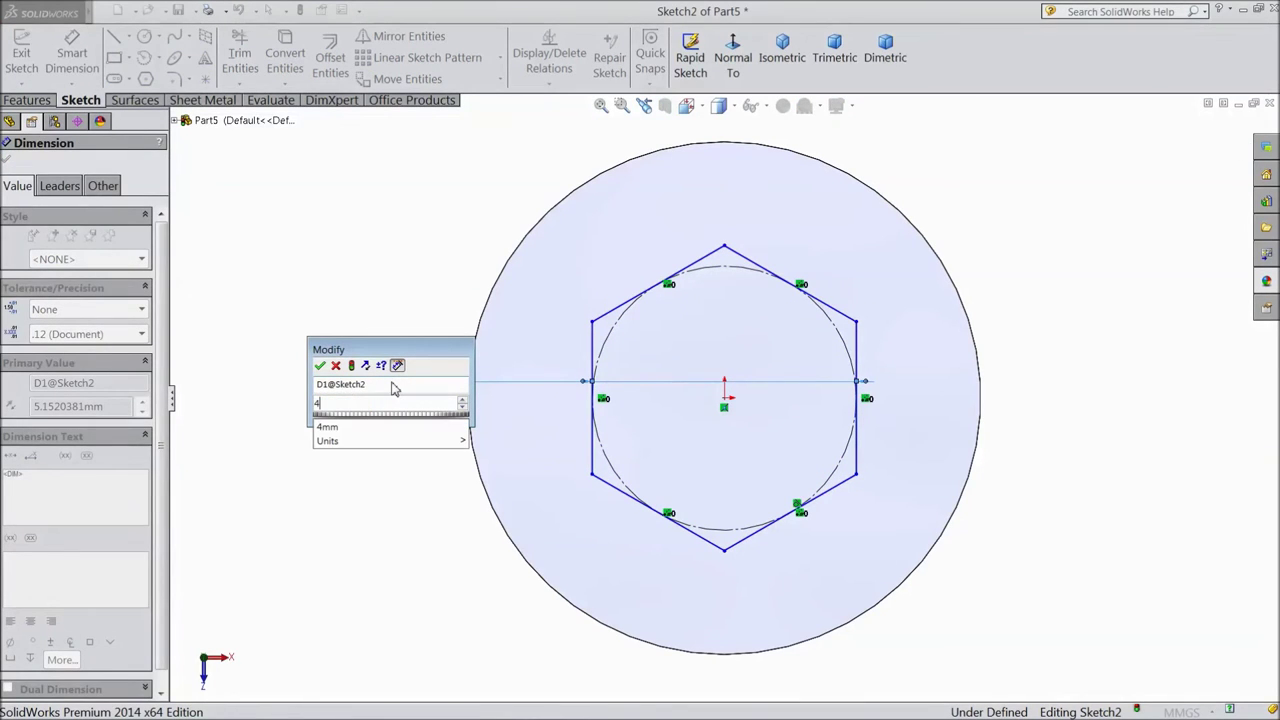
{"action": "left_click", "coordinate": [320, 367]}
{"action": "left_click", "coordinate": [6, 158]}
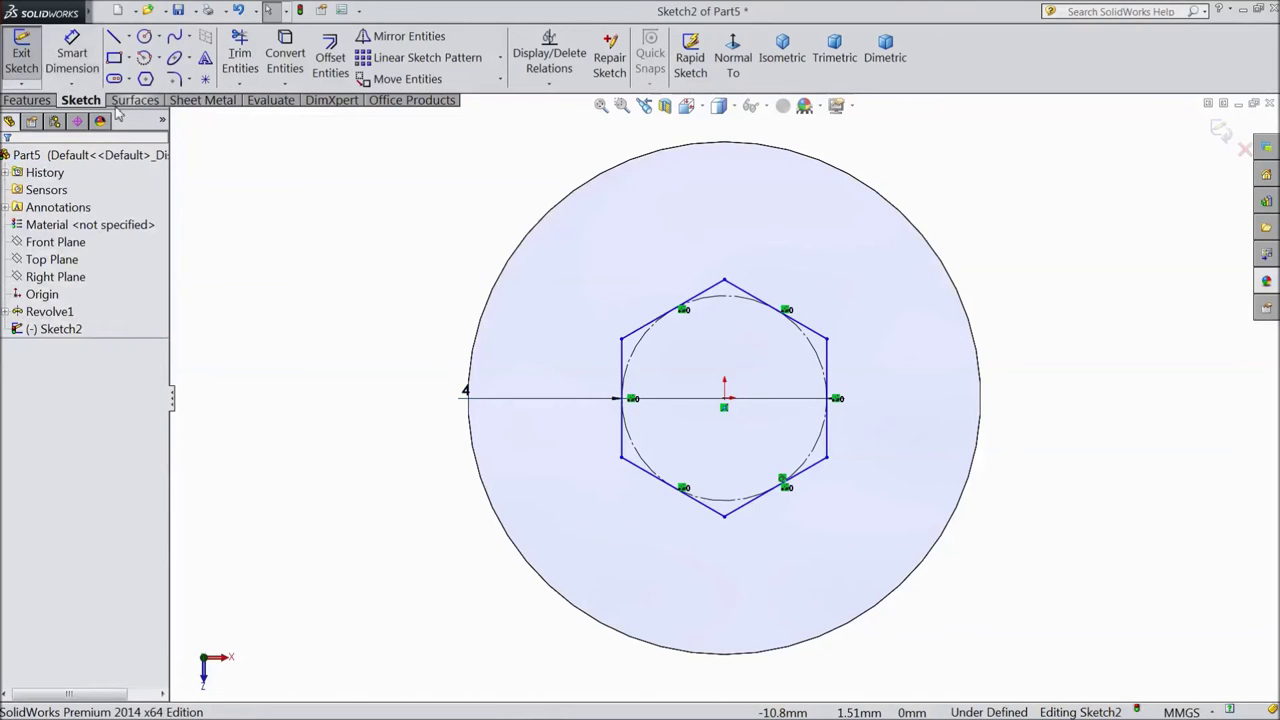
Cut the hexagon 2 mm deep into the bolt head as a blind extruded cut.
{"action": "left_click", "coordinate": [27, 100]}
{"action": "left_click", "coordinate": [277, 62]}
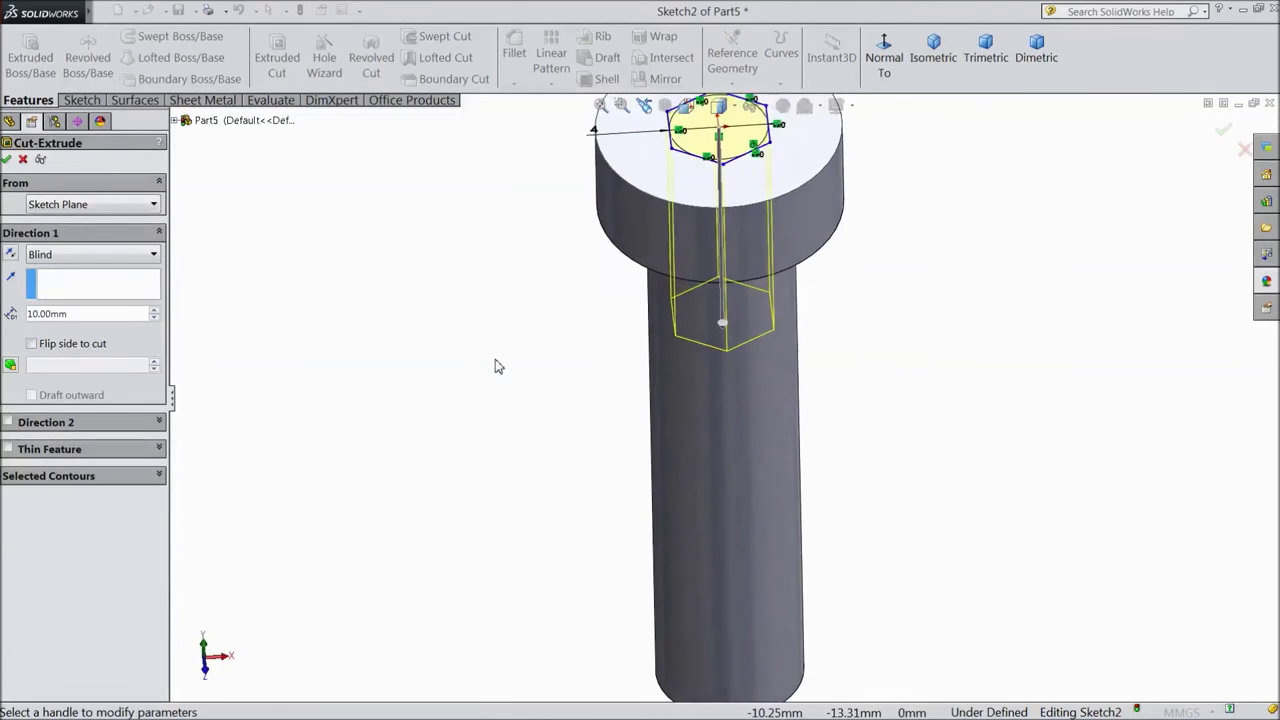
{"action": "left_click_drag", "start_coordinate": [55, 313], "coordinate": [28, 313]}
{"action": "type", "text": "2"}
{"action": "key", "text": "Return"}
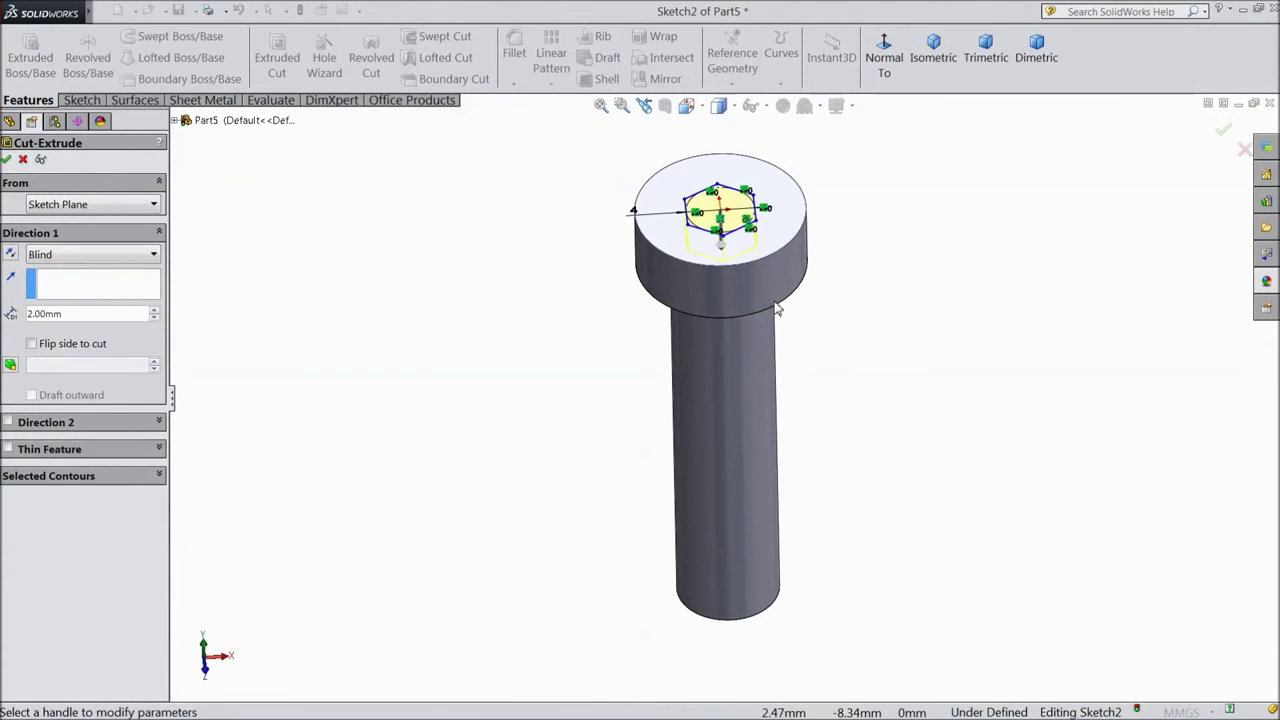
{"action": "scroll", "coordinate": [849, 340], "scroll_direction": "down", "scroll_amount": 2}
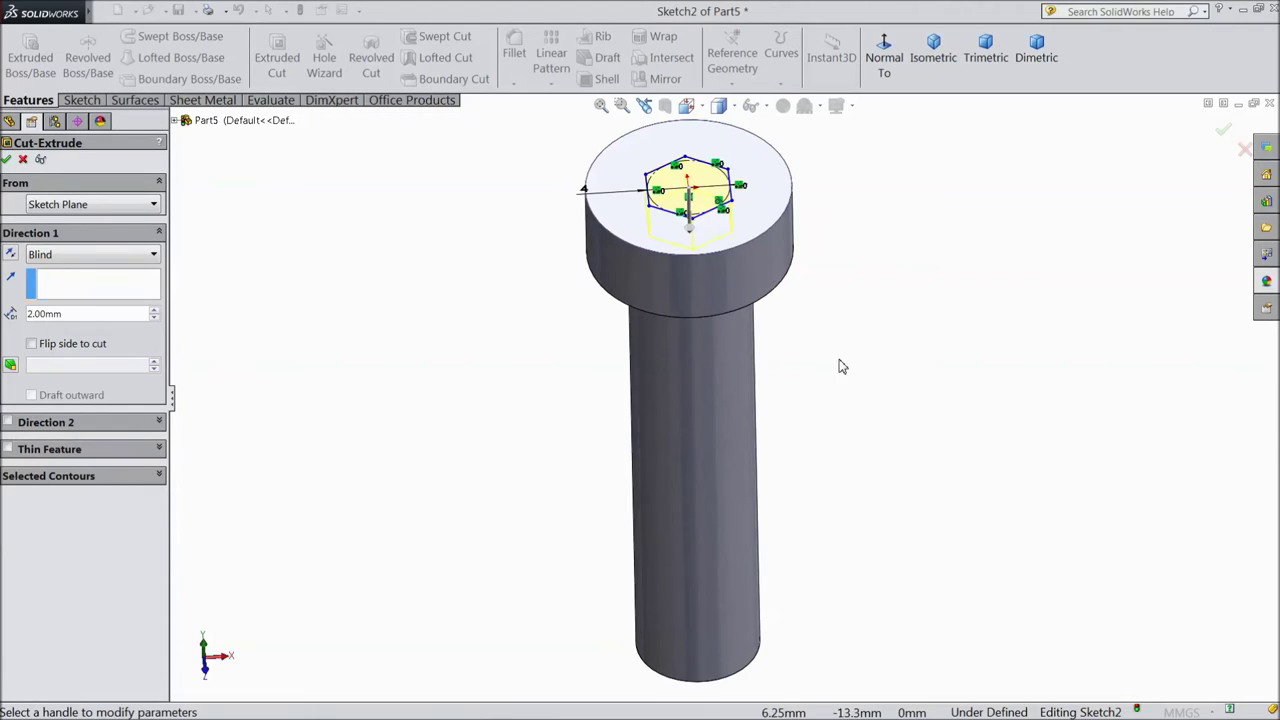
{"action": "left_click", "coordinate": [7, 160]}
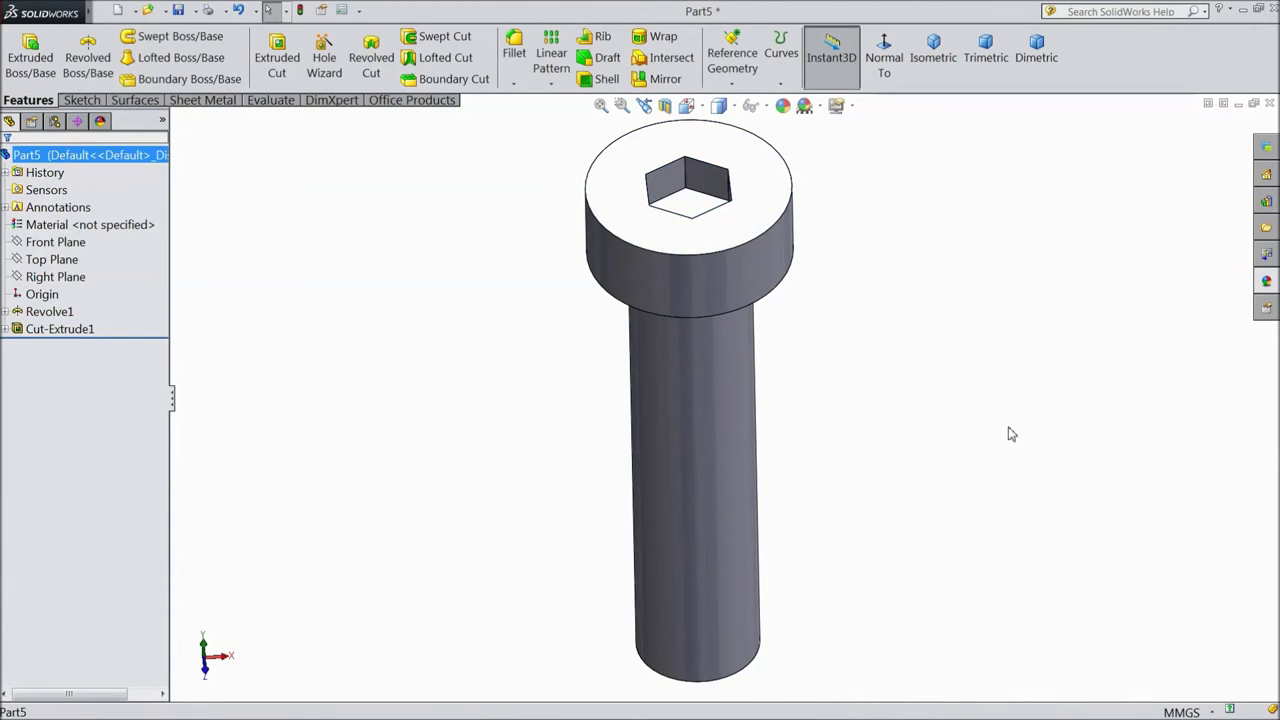
Apply the polished steel appearance to the whole bolt.
{"action": "left_click", "coordinate": [1265, 282]}
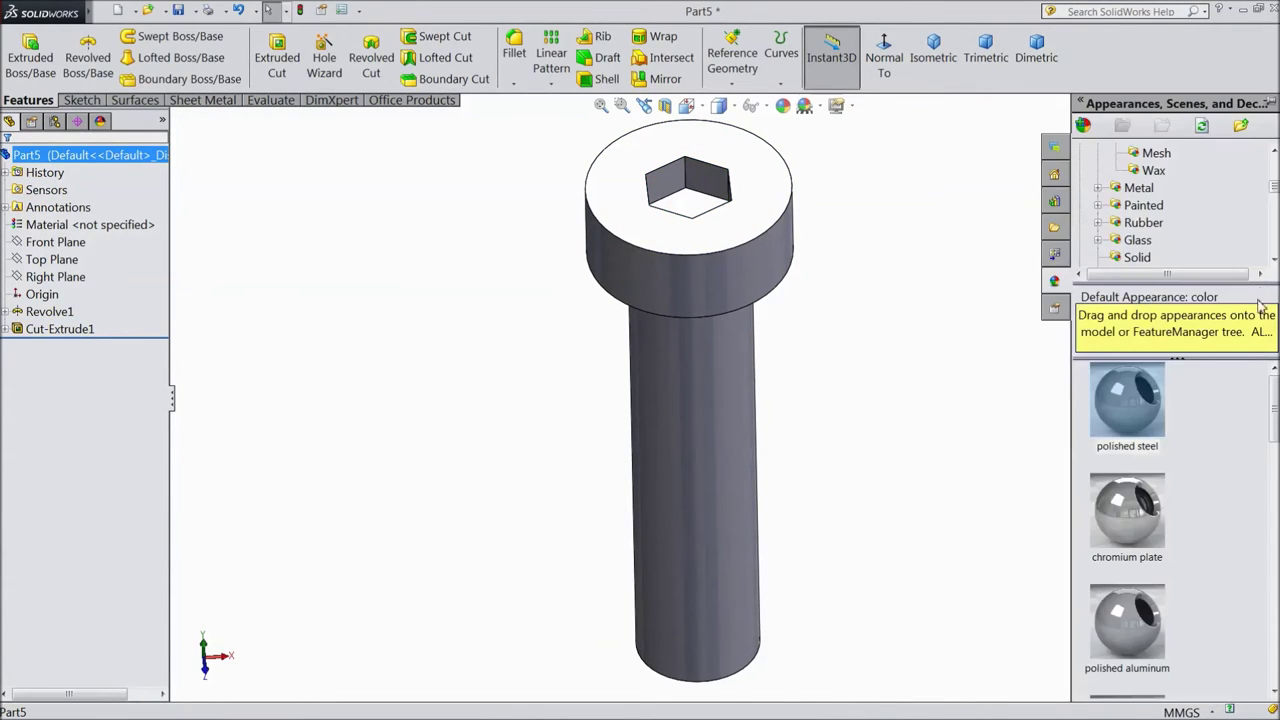
{"action": "double_click", "coordinate": [1127, 422]}
{"action": "mouse_move", "coordinate": [889, 481]}
{"action": "middle_mouse_down"}
{"action": "mouse_move", "coordinate": [883, 403]}
{"action": "mouse_move", "coordinate": [891, 486]}
{"action": "mouse_move", "coordinate": [850, 459]}
{"action": "mouse_move", "coordinate": [871, 443]}
{"action": "mouse_move", "coordinate": [900, 340]}
{"action": "mouse_move", "coordinate": [916, 465]}
{"action": "middle_mouse_up"}
{"action": "left_click", "coordinate": [898, 437]}
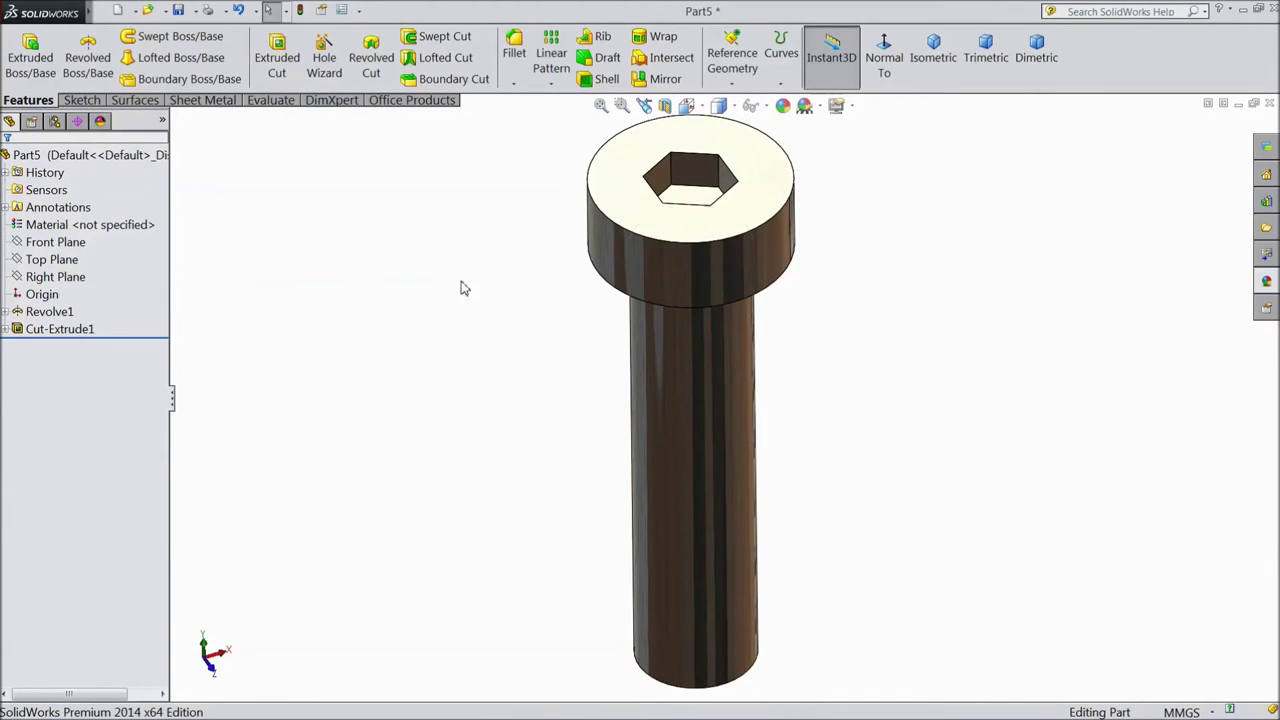
Save the bolt part as 27.M6X25 in the Stirling engine files folder.
{"action": "key", "text": "ctrl+s"}
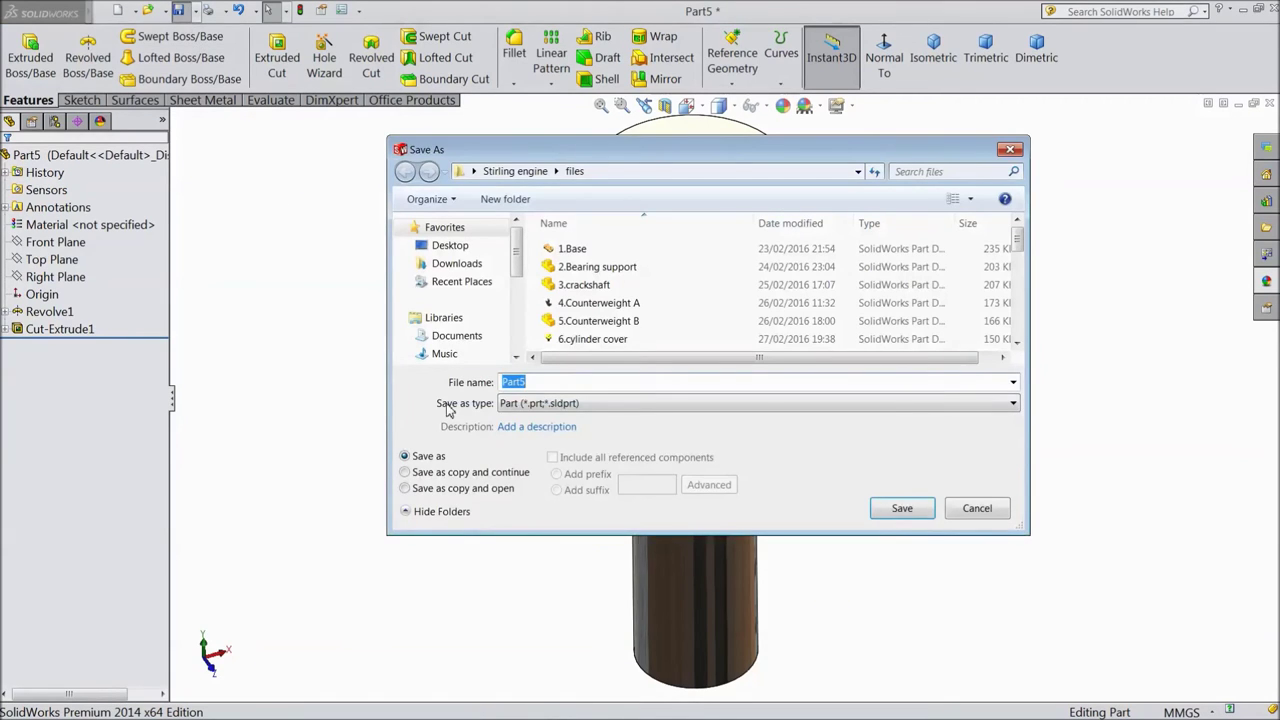
{"action": "type", "text": "27.M6X25"}
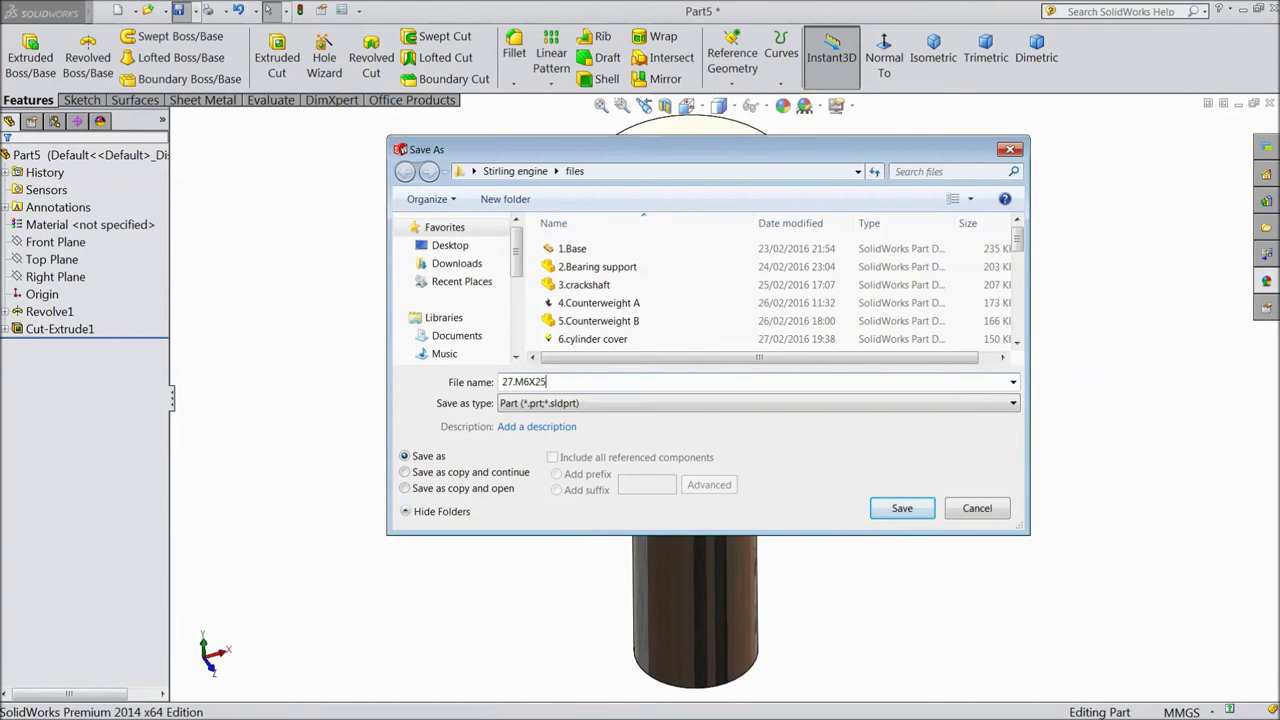
{"action": "left_click", "coordinate": [901, 510]}
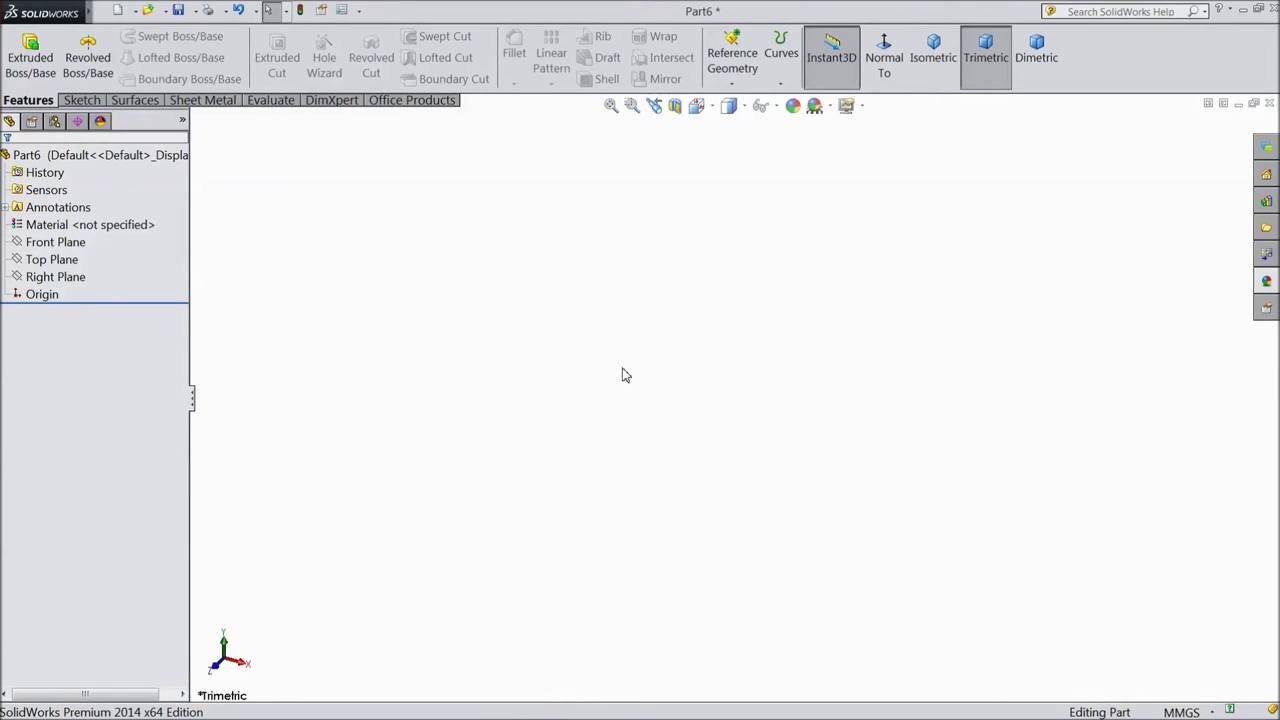
Start a sketch on the new part's Front Plane and draw an origin-centred circle about 68 mm in radius.
{"action": "left_click", "coordinate": [60, 242]}
{"action": "left_click", "coordinate": [84, 227]}
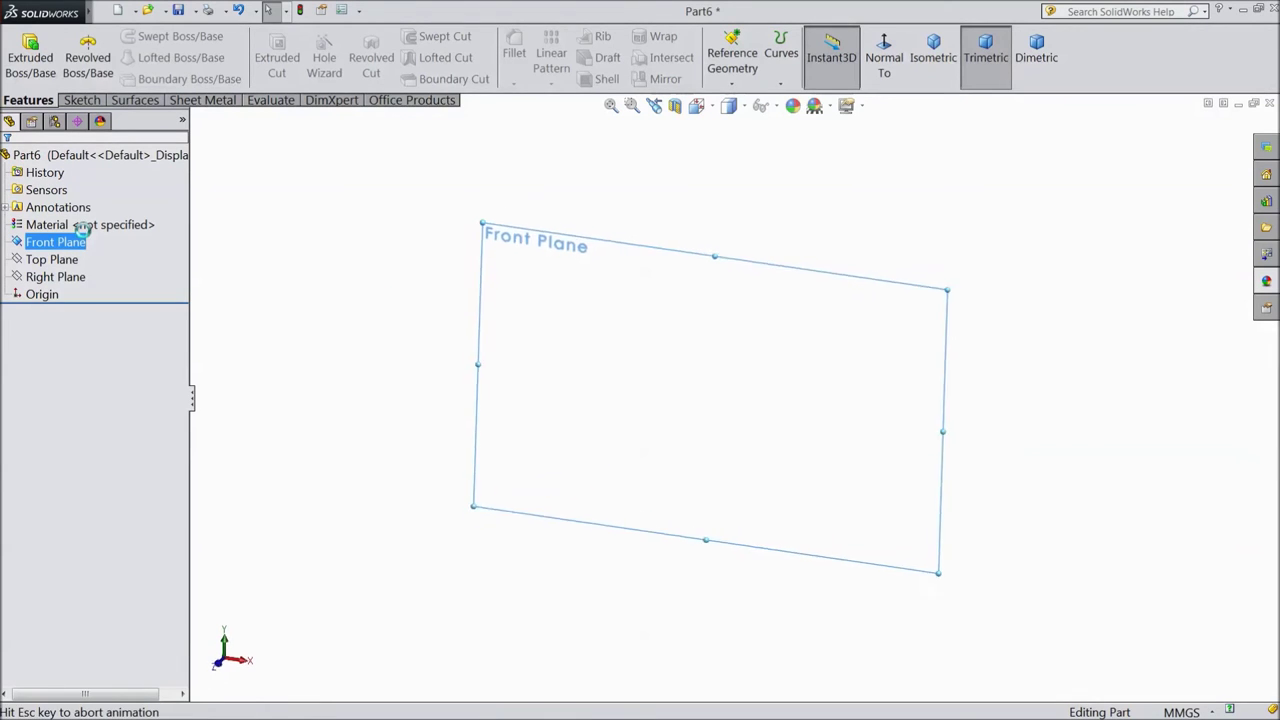
{"action": "left_click", "coordinate": [145, 37]}
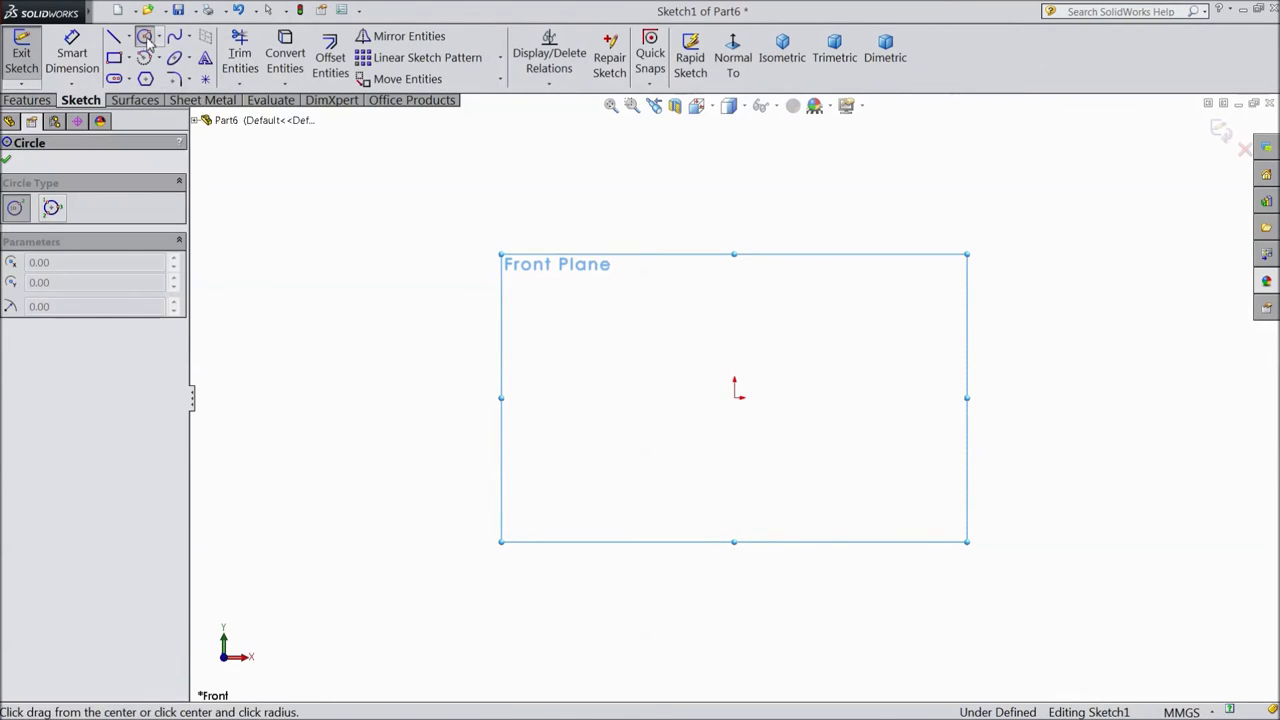
{"action": "left_click", "coordinate": [736, 394]}
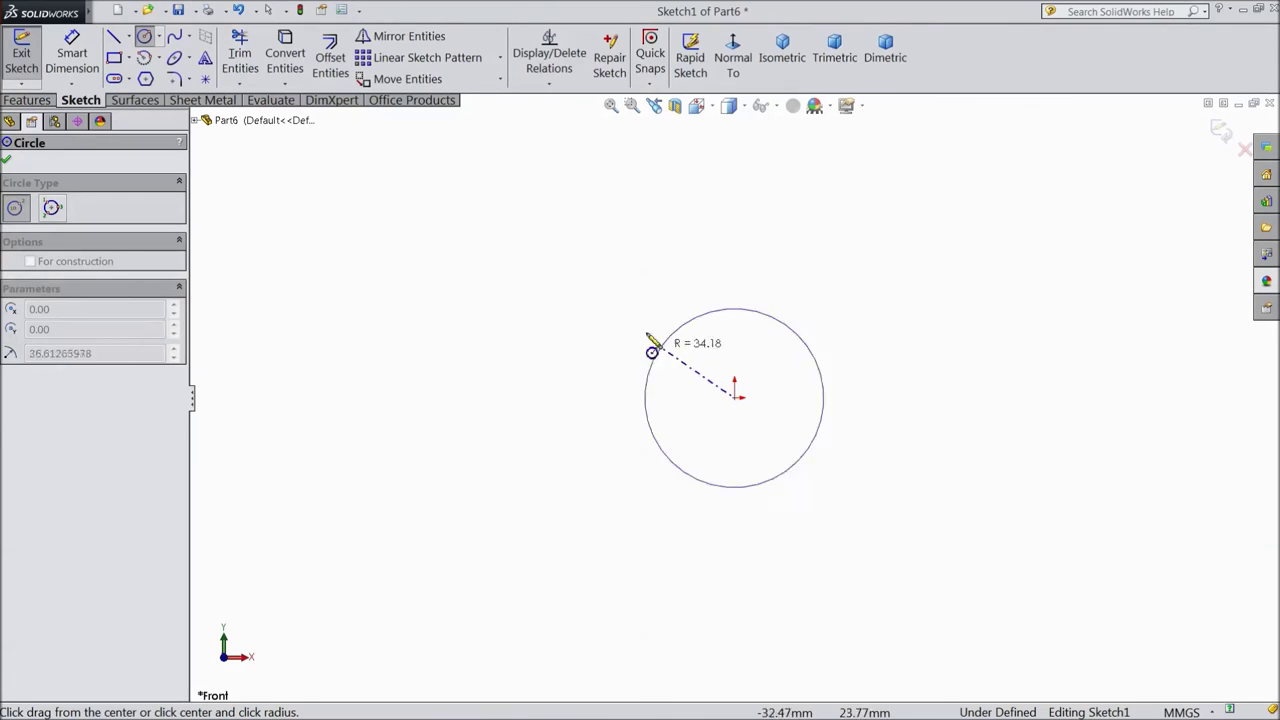
{"action": "left_click", "coordinate": [600, 302]}
Dimension the circle's diameter to 5 mm.
{"action": "left_click", "coordinate": [72, 55]}
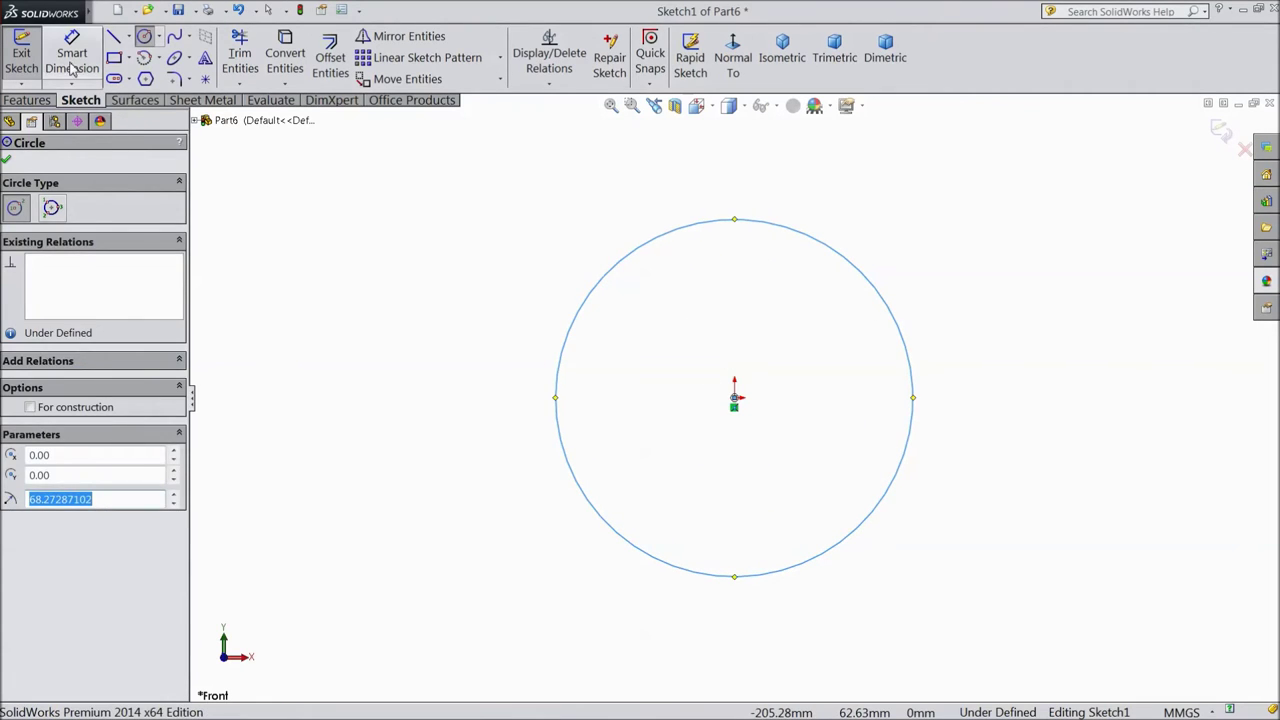
{"action": "left_click", "coordinate": [556, 396]}
{"action": "left_click", "coordinate": [452, 388]}
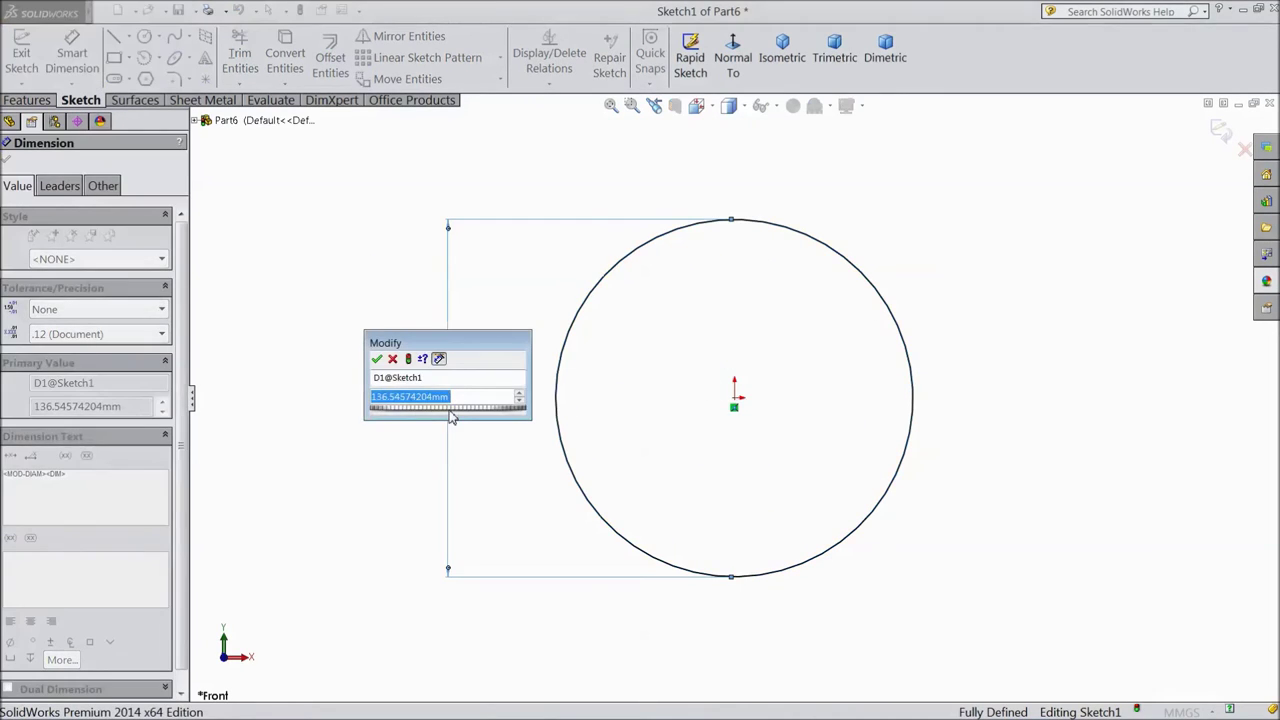
{"action": "type", "text": "5"}
{"action": "left_click", "coordinate": [376, 358]}
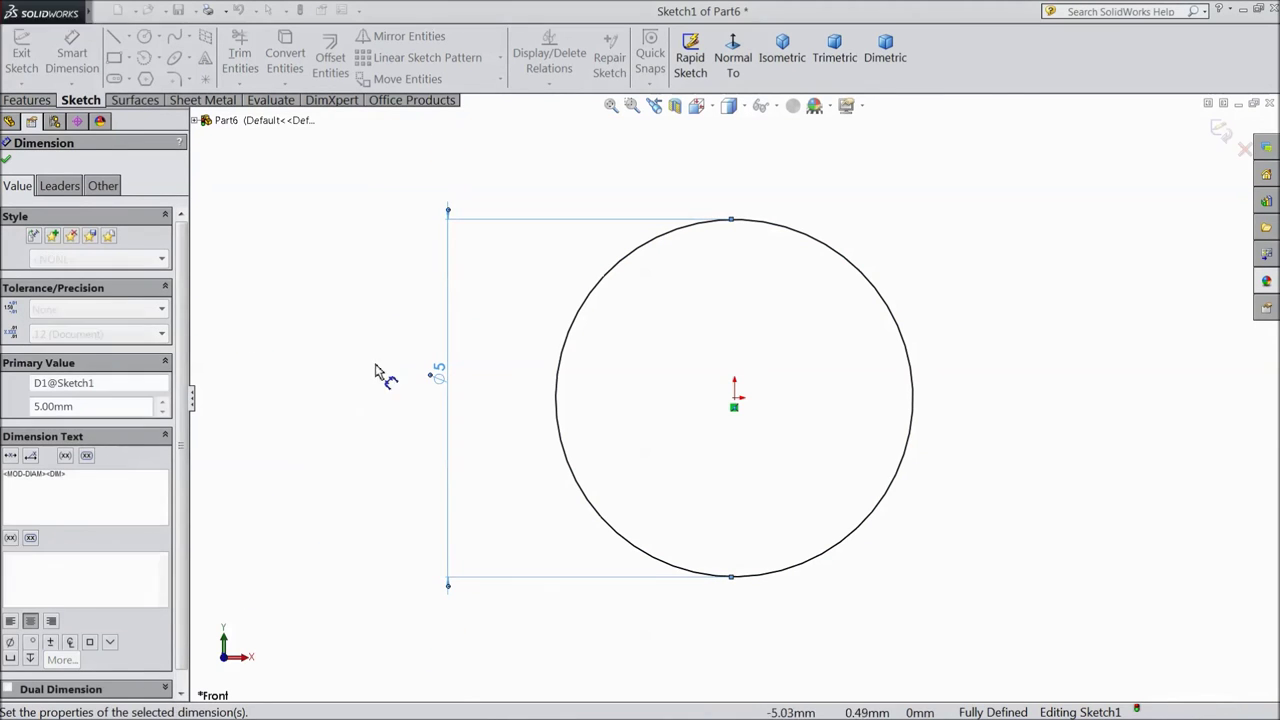
{"action": "left_click", "coordinate": [6, 158]}
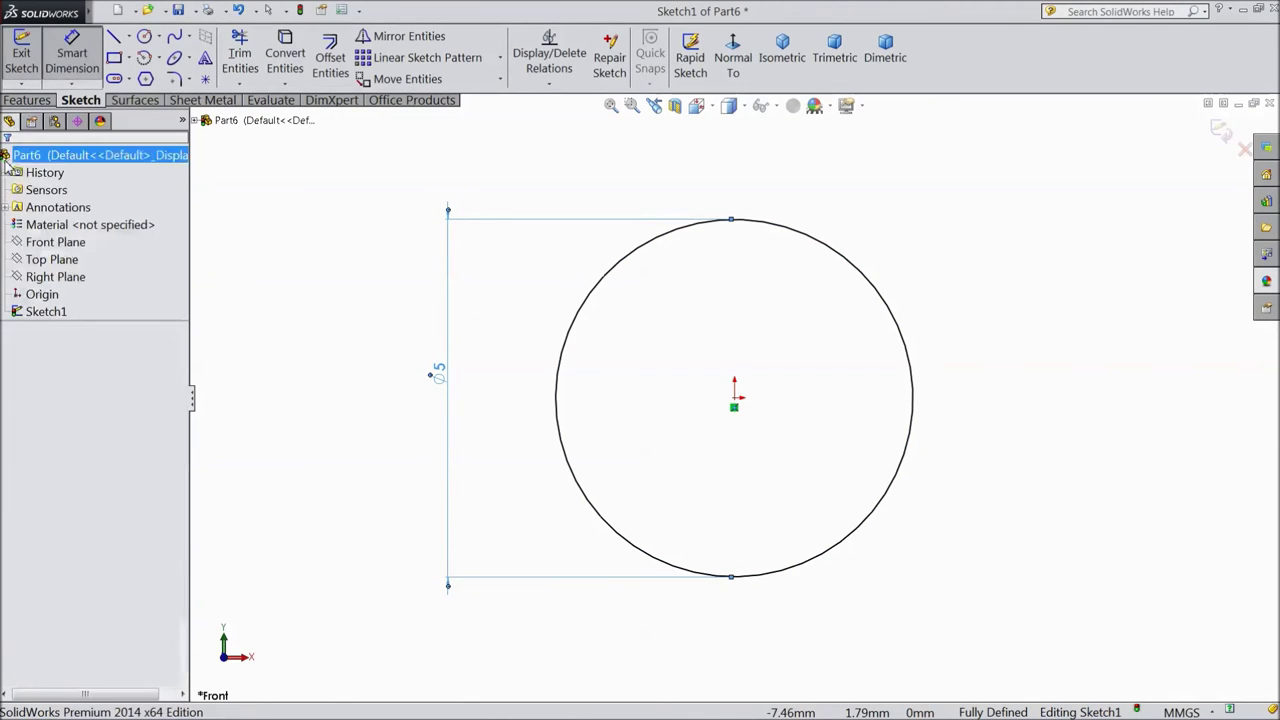
Extrude the 5 mm circle as a blind boss 10 mm long.
{"action": "left_click", "coordinate": [27, 100]}
{"action": "left_click", "coordinate": [30, 57]}
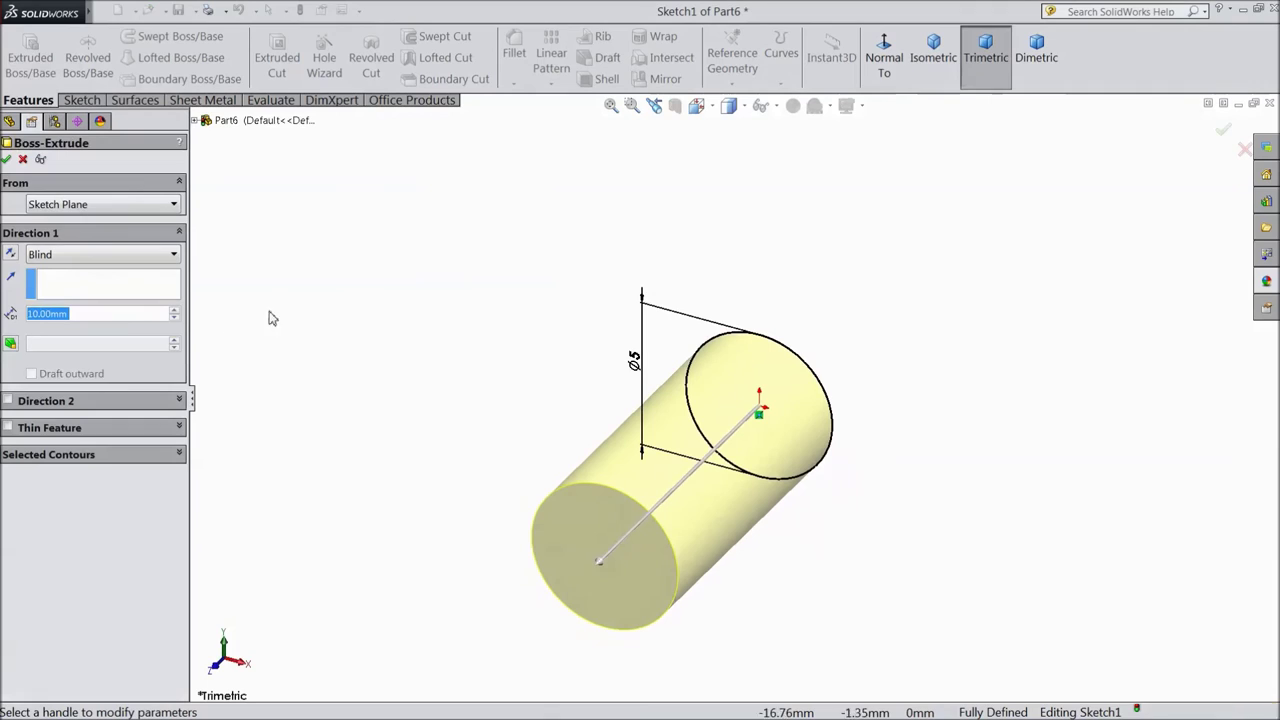
{"action": "left_click", "coordinate": [6, 159]}
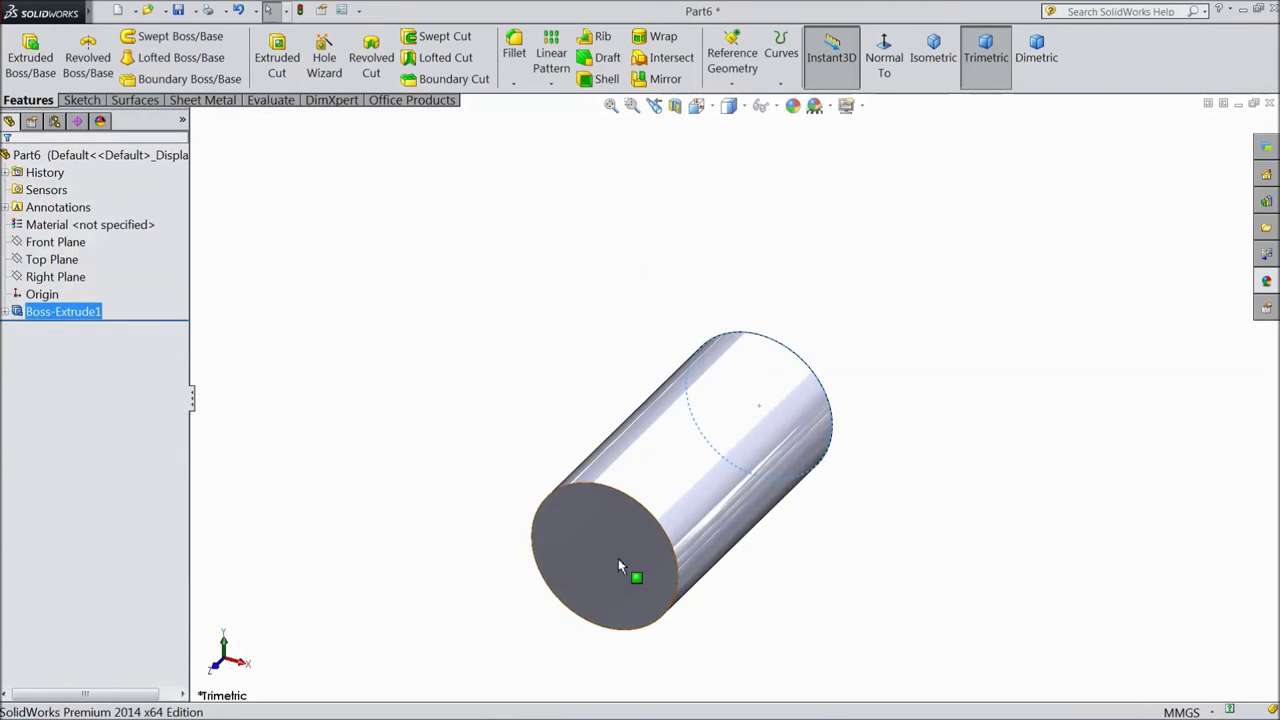
Start a sketch on the cylinder's end face and draw an origin-centred hexagon about 2.27 mm across flats.
{"action": "left_click", "coordinate": [618, 562]}
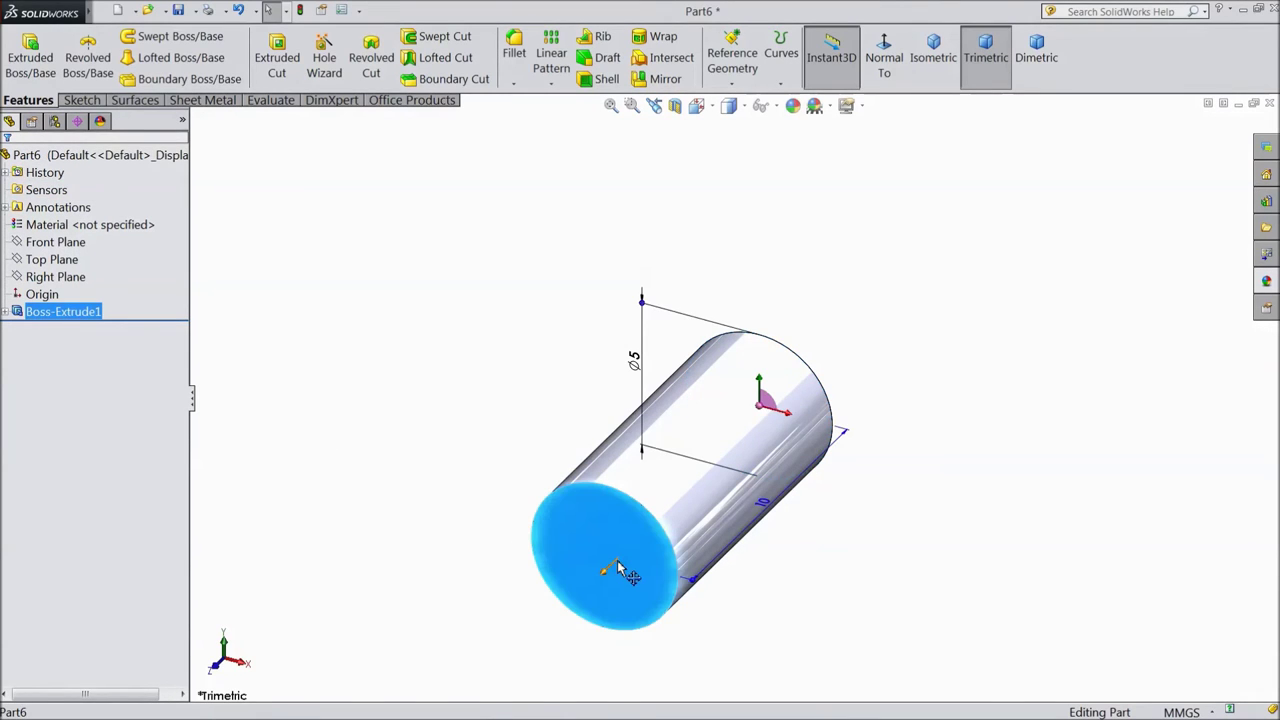
{"action": "left_click", "coordinate": [673, 517]}
{"action": "left_click", "coordinate": [735, 75]}
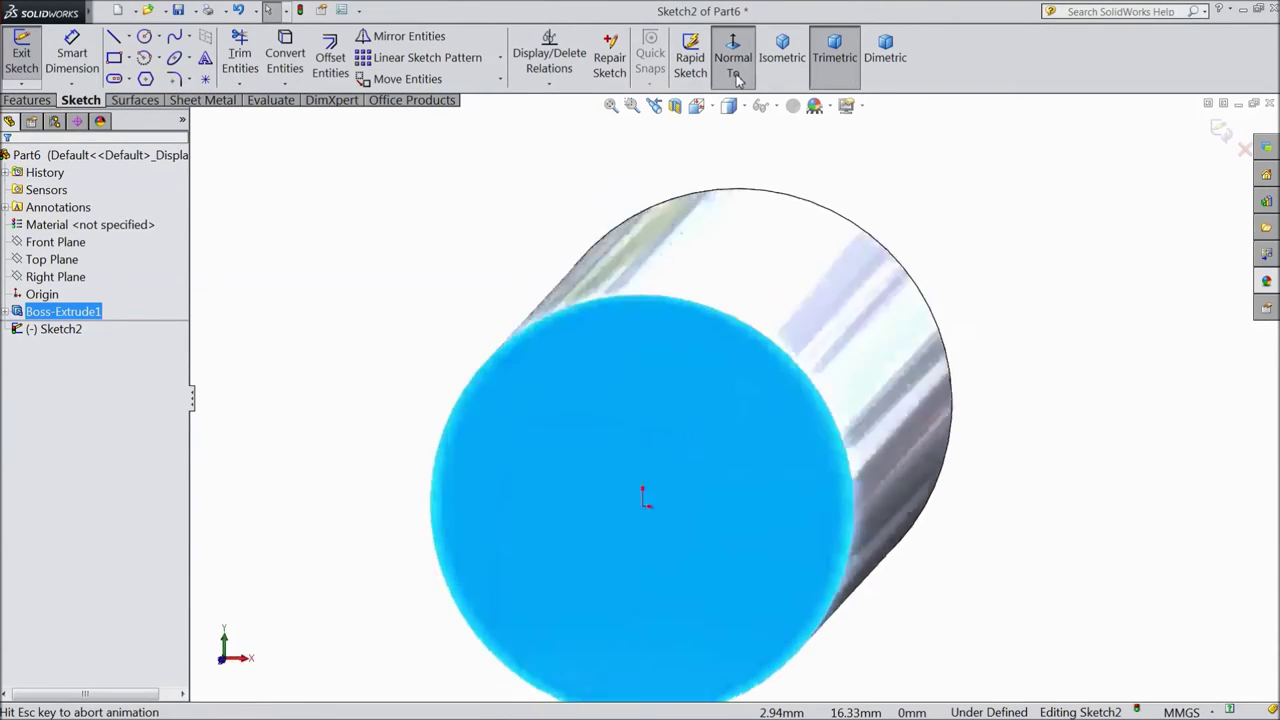
{"action": "left_click", "coordinate": [146, 79]}
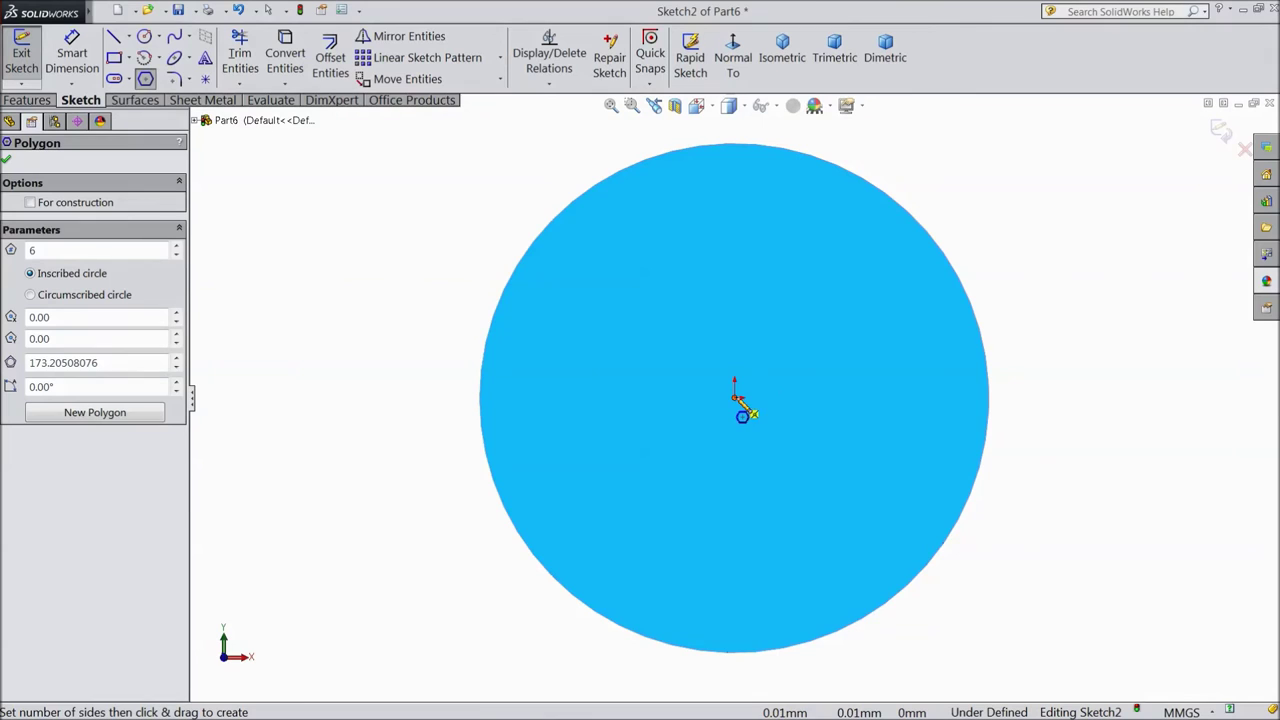
{"action": "left_click_drag", "start_coordinate": [736, 398], "coordinate": [738, 535]}
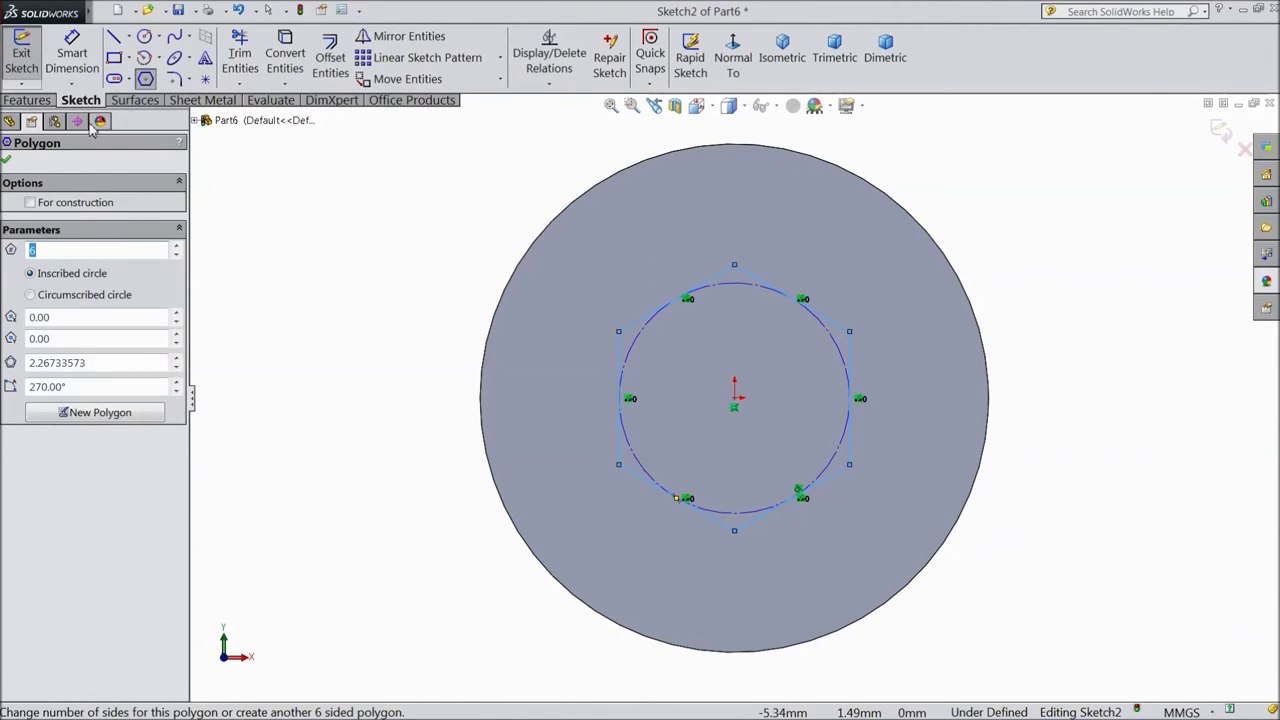
Dimension the distance between the hexagon's two vertical sides to 2.5 mm.
{"action": "left_click", "coordinate": [72, 55]}
{"action": "left_click", "coordinate": [621, 350]}
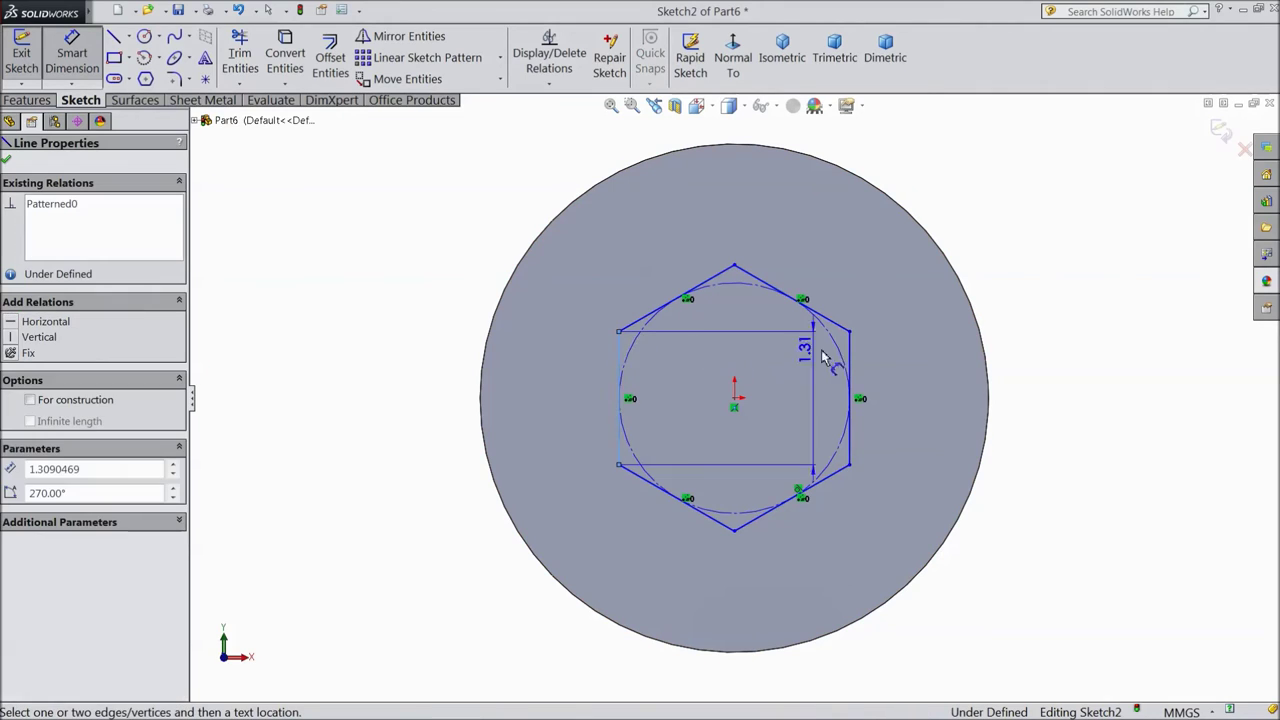
{"action": "left_click", "coordinate": [389, 414]}
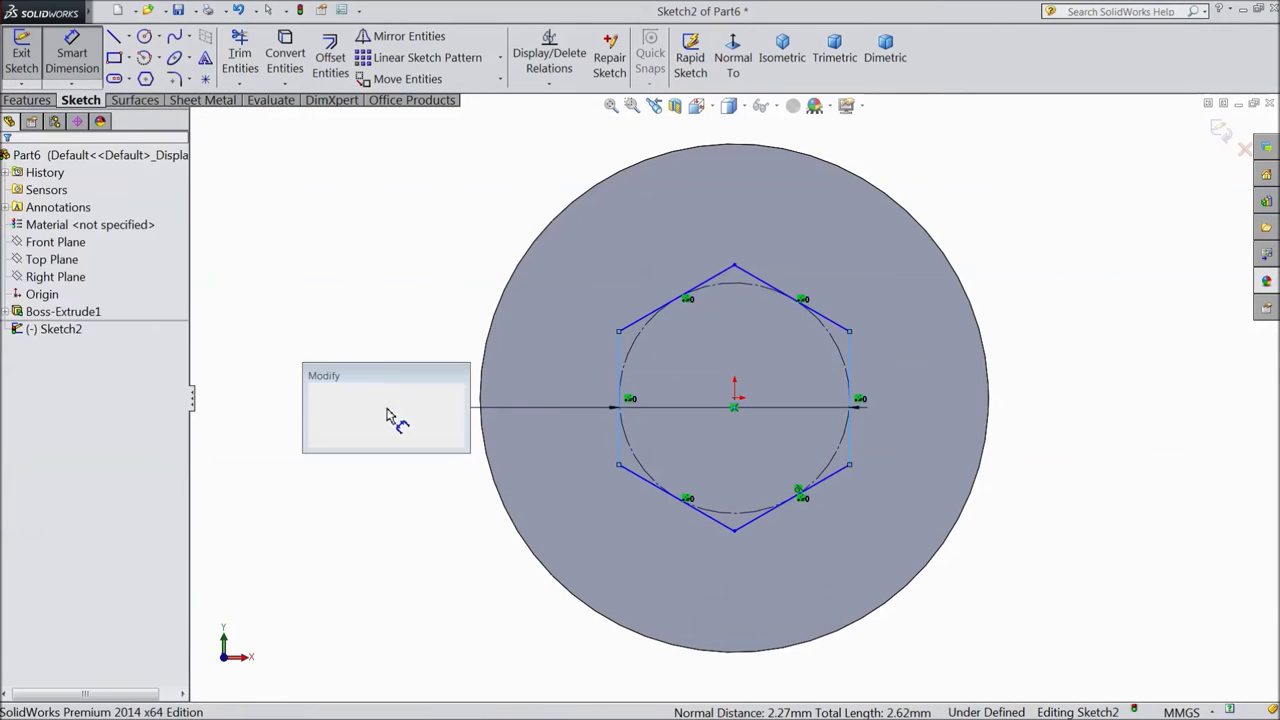
{"action": "type", "text": "2.5"}
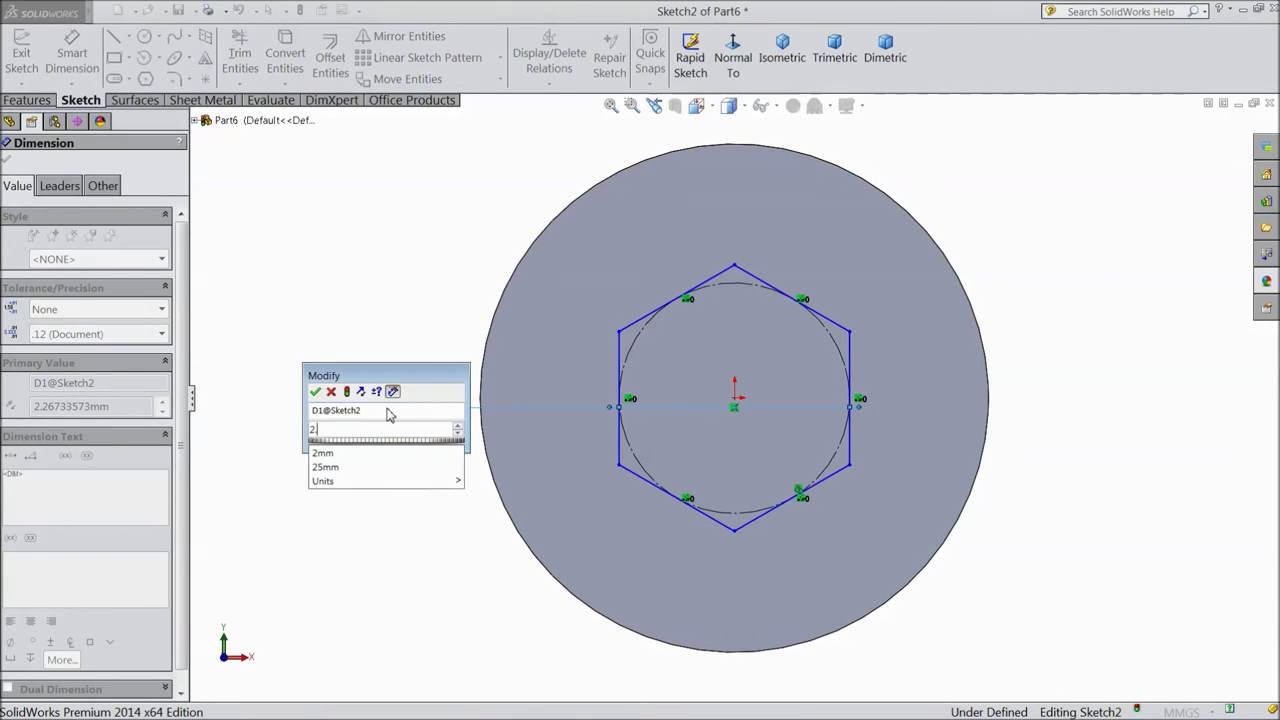
{"action": "left_click", "coordinate": [316, 392]}
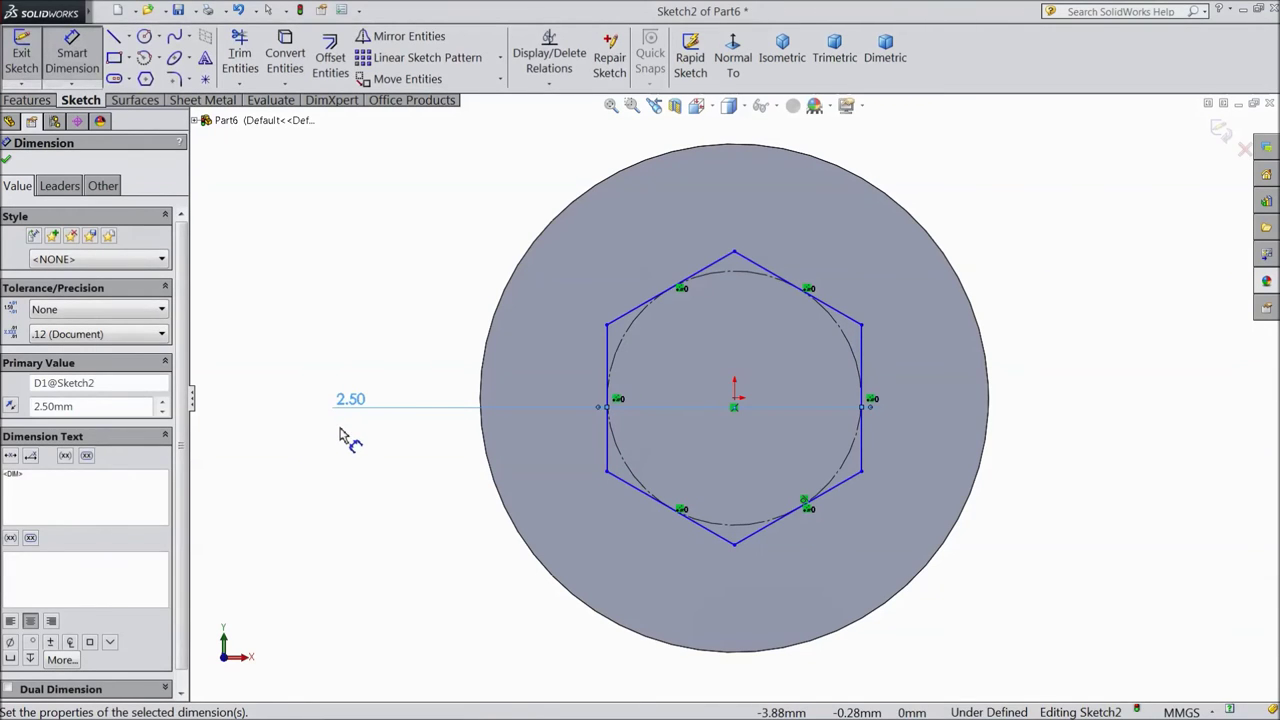
{"action": "left_click", "coordinate": [7, 158]}
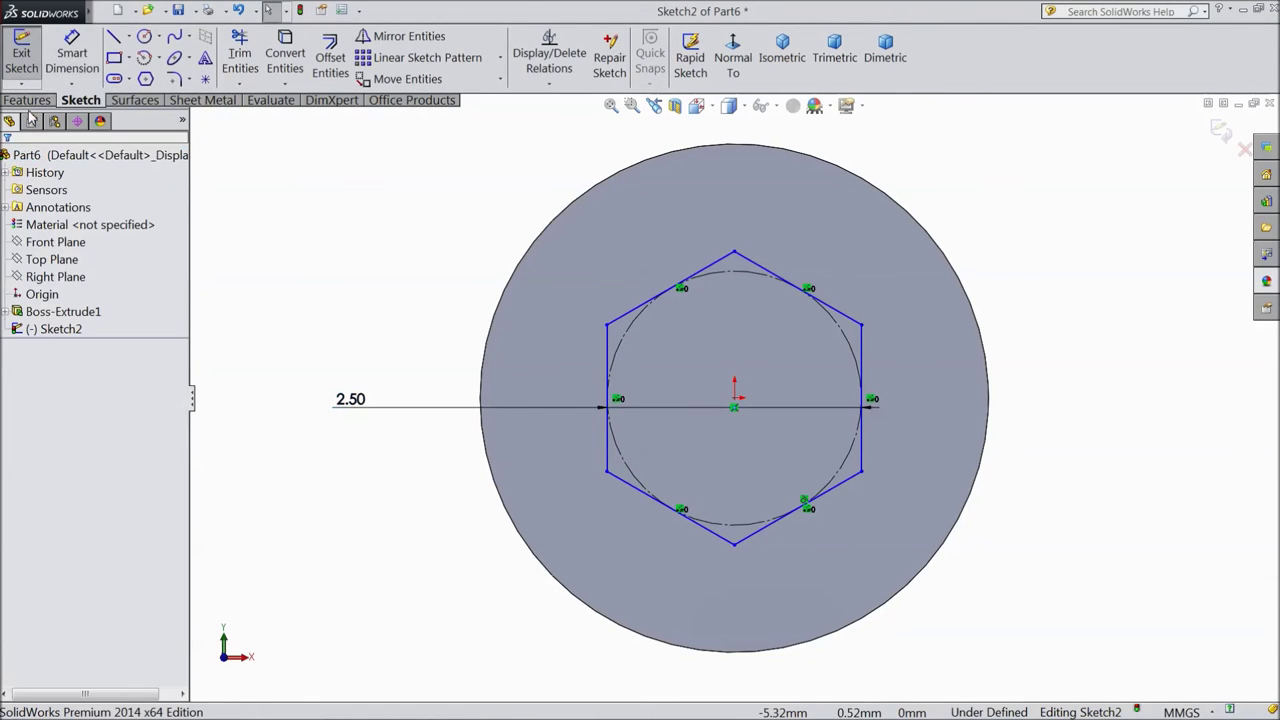
Cut the hexagon into the cylinder as a blind socket 2 mm deep.
{"action": "left_click", "coordinate": [27, 100]}
{"action": "left_click", "coordinate": [270, 62]}
{"action": "middle_click_drag", "start_coordinate": [463, 509], "coordinate": [477, 366]}
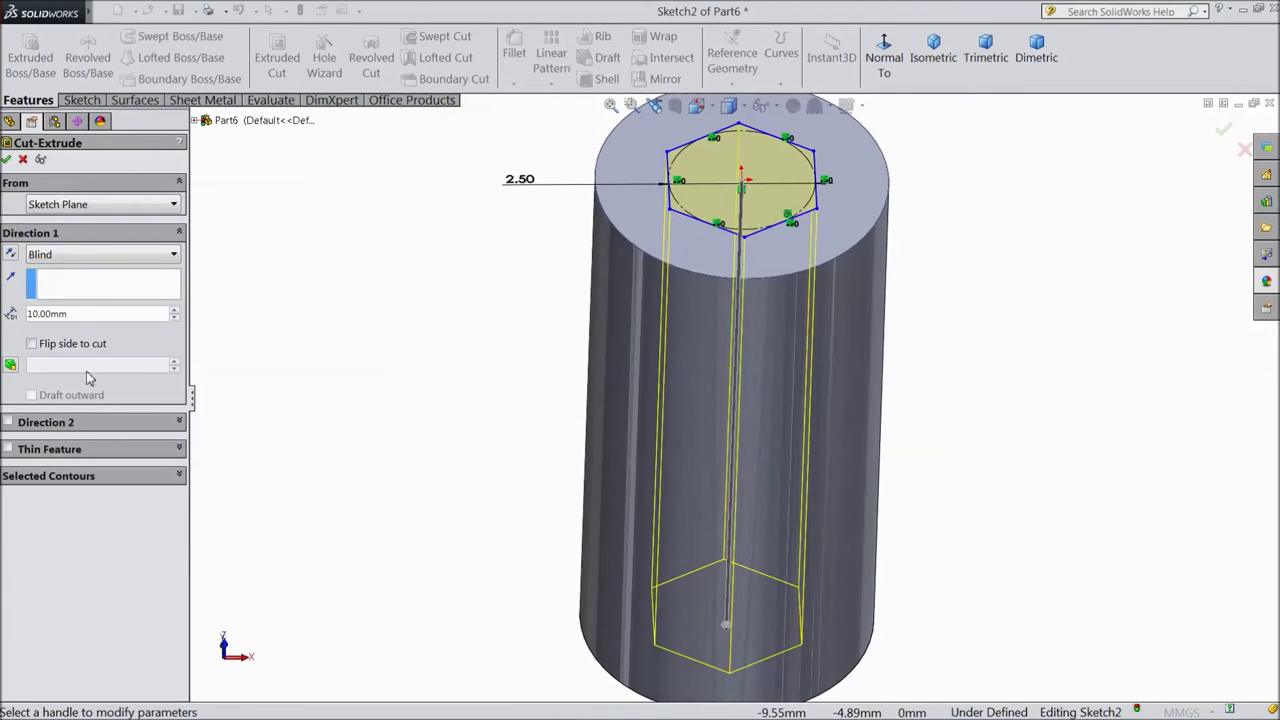
{"action": "double_click", "coordinate": [78, 318]}
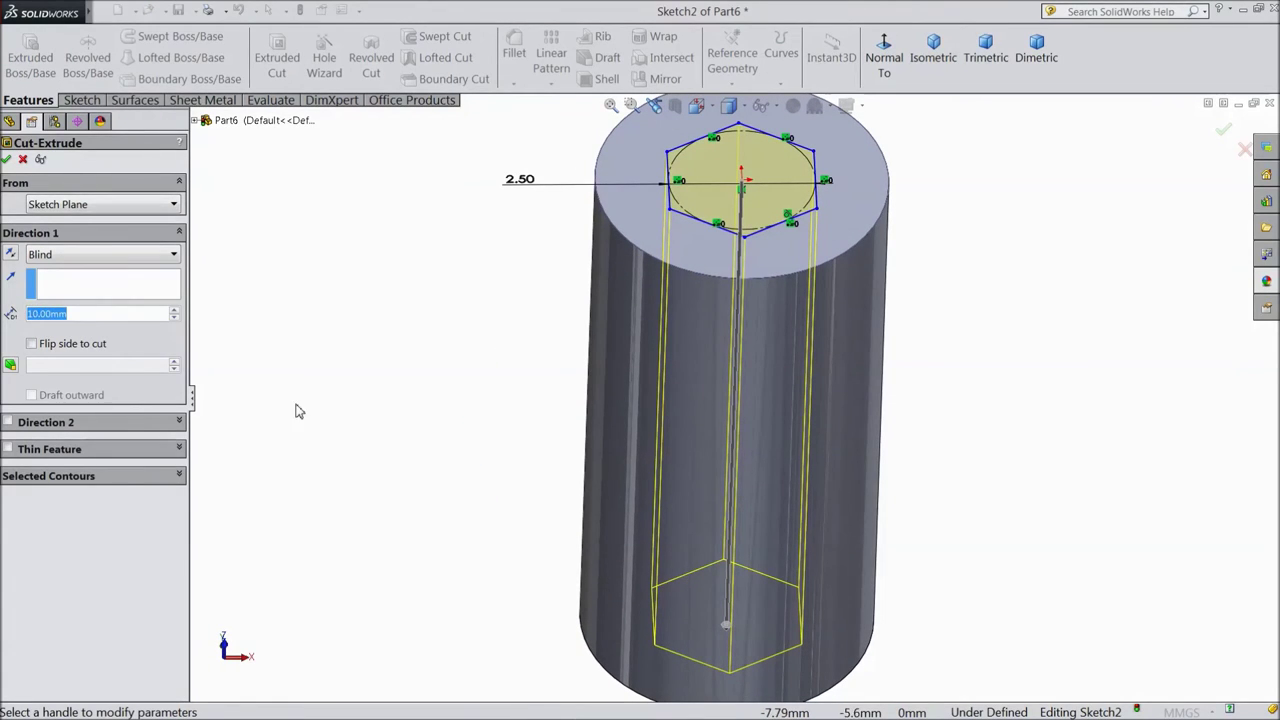
{"action": "type", "text": "2"}
{"action": "key", "text": "Return"}
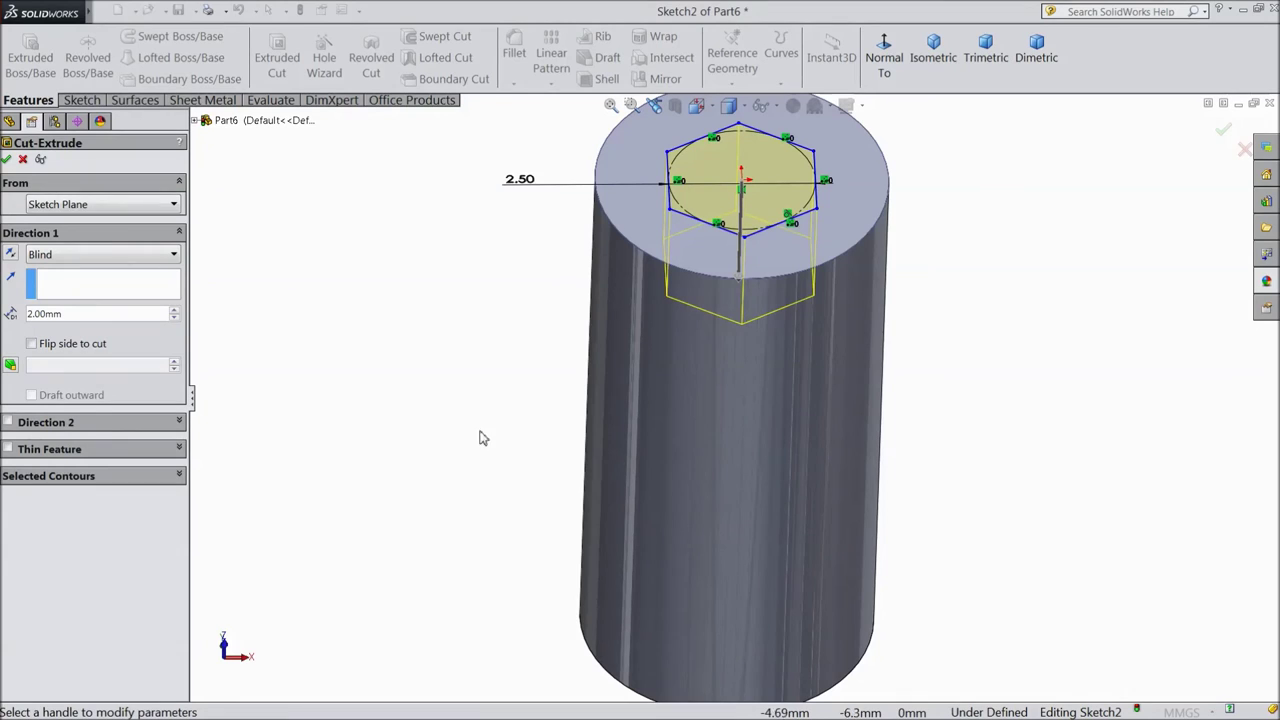
{"action": "left_click", "coordinate": [7, 160]}
{"action": "middle_click_drag", "start_coordinate": [446, 349], "coordinate": [537, 317]}
{"action": "left_click", "coordinate": [560, 360]}
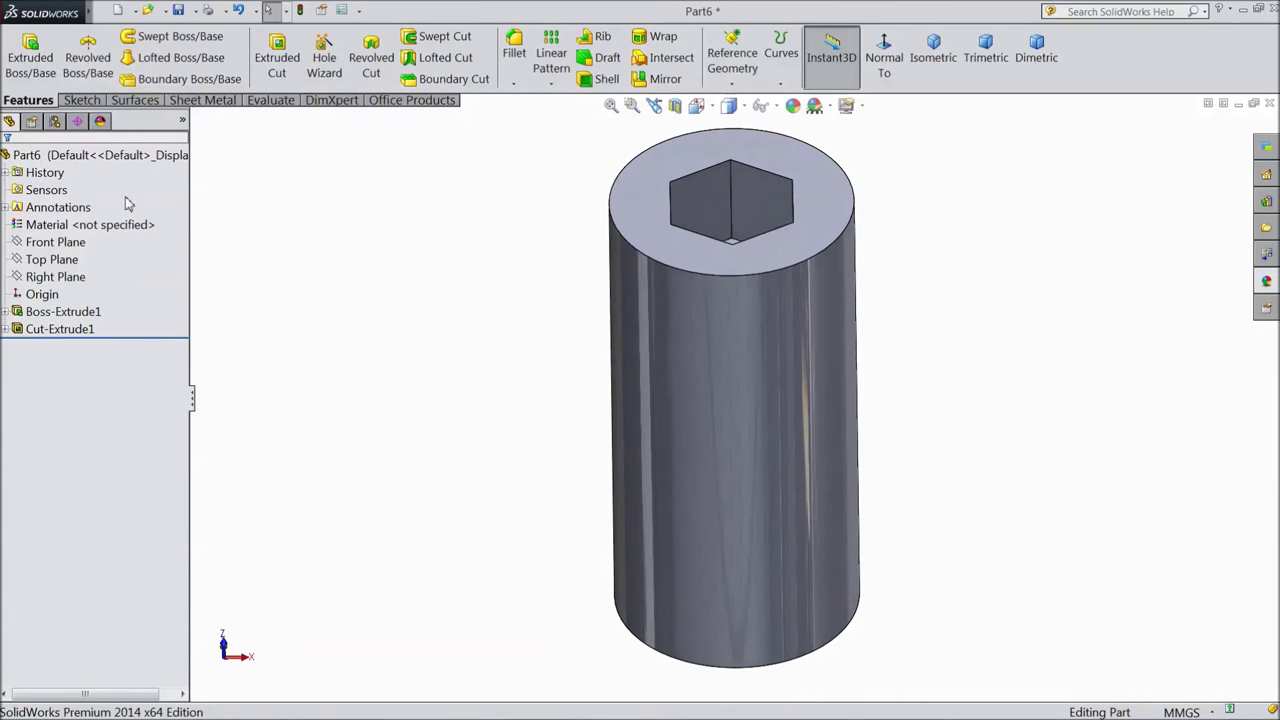
Apply the polished steel appearance to the whole socket screw part.
{"action": "left_click", "coordinate": [106, 160]}
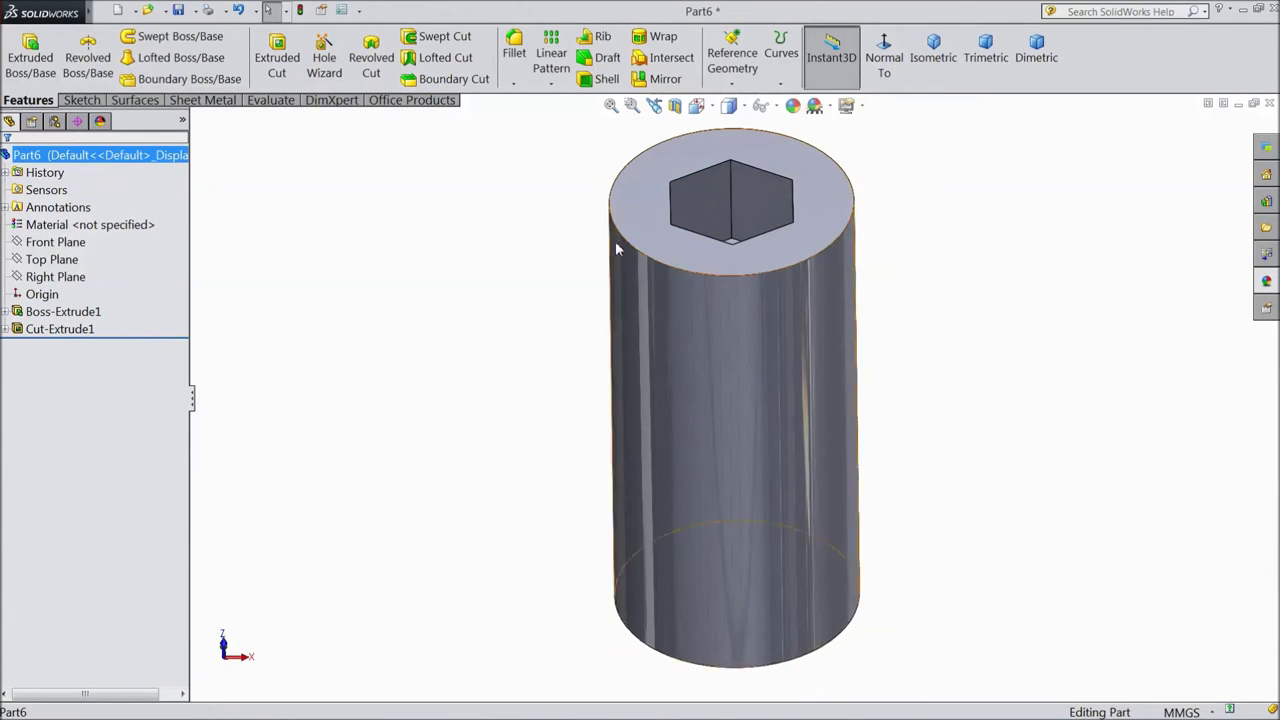
{"action": "left_click", "coordinate": [1267, 282]}
{"action": "double_click", "coordinate": [1137, 430]}
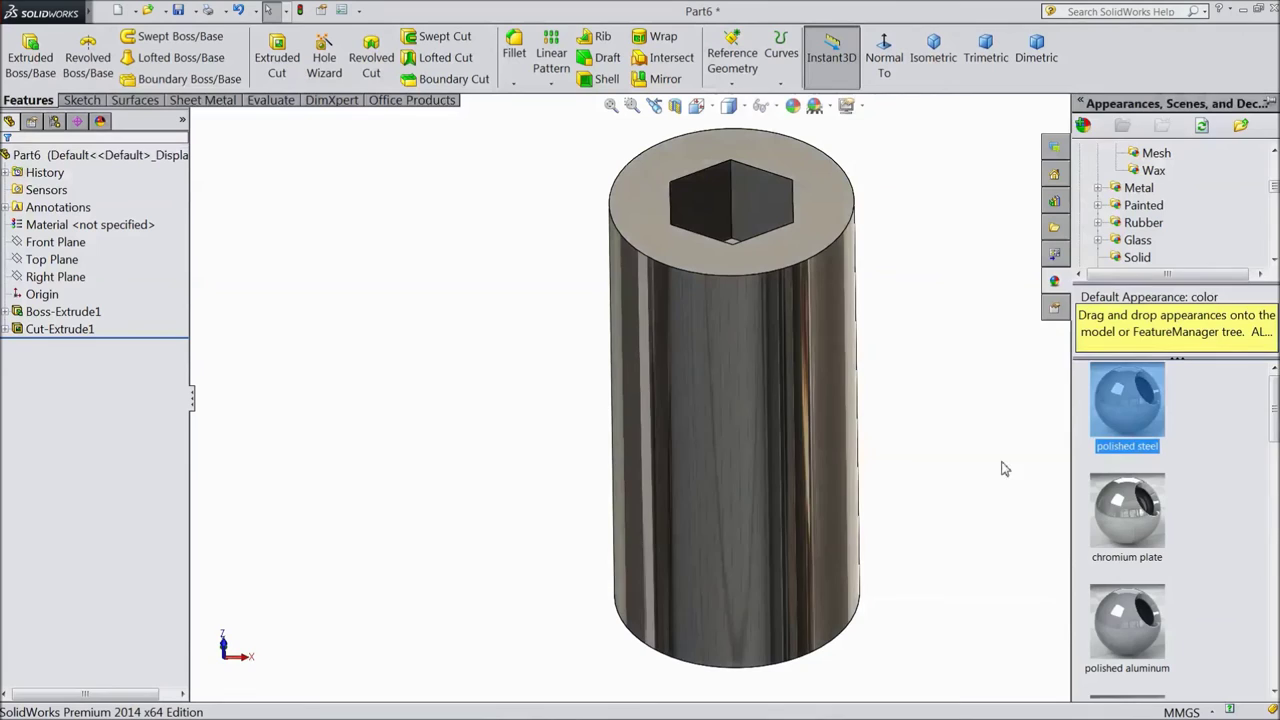
{"action": "middle_click_drag", "start_coordinate": [980, 415], "coordinate": [1045, 415]}
Save the part as 28.M3X16 Socket screw in the Stirling engine files folder.
{"action": "left_click", "coordinate": [178, 10]}
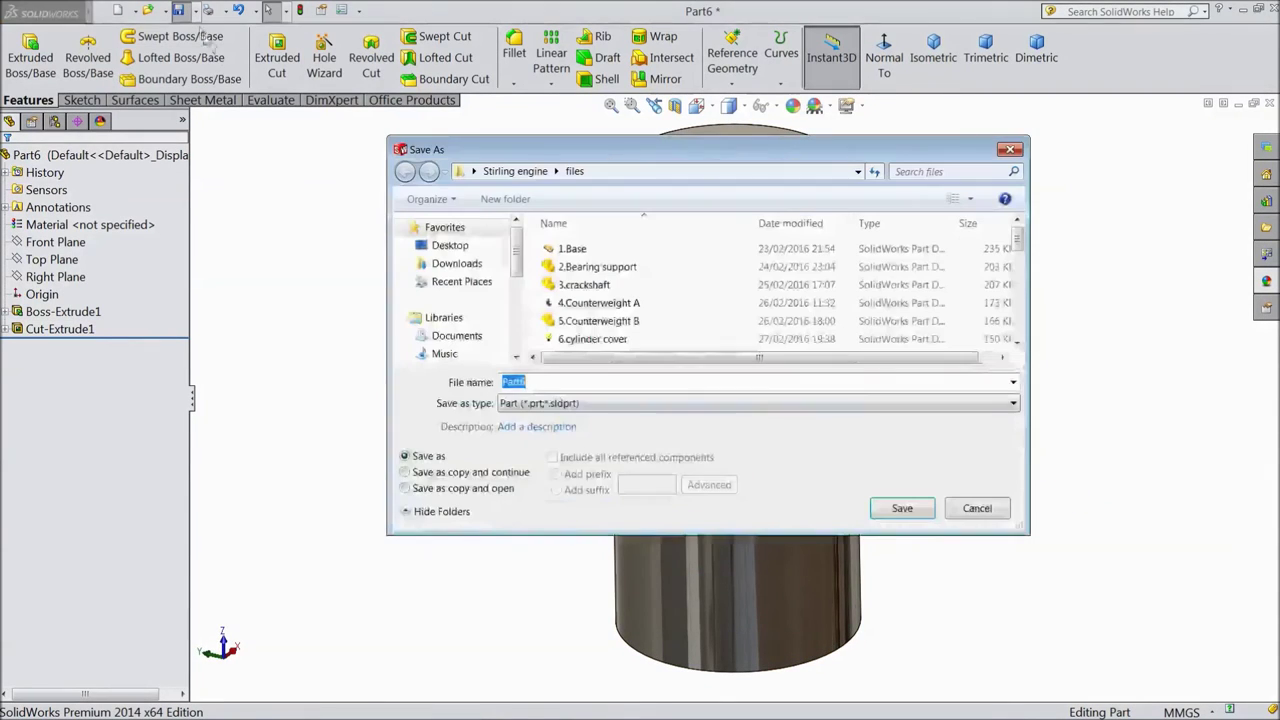
{"action": "type", "text": "28.M3X16"}
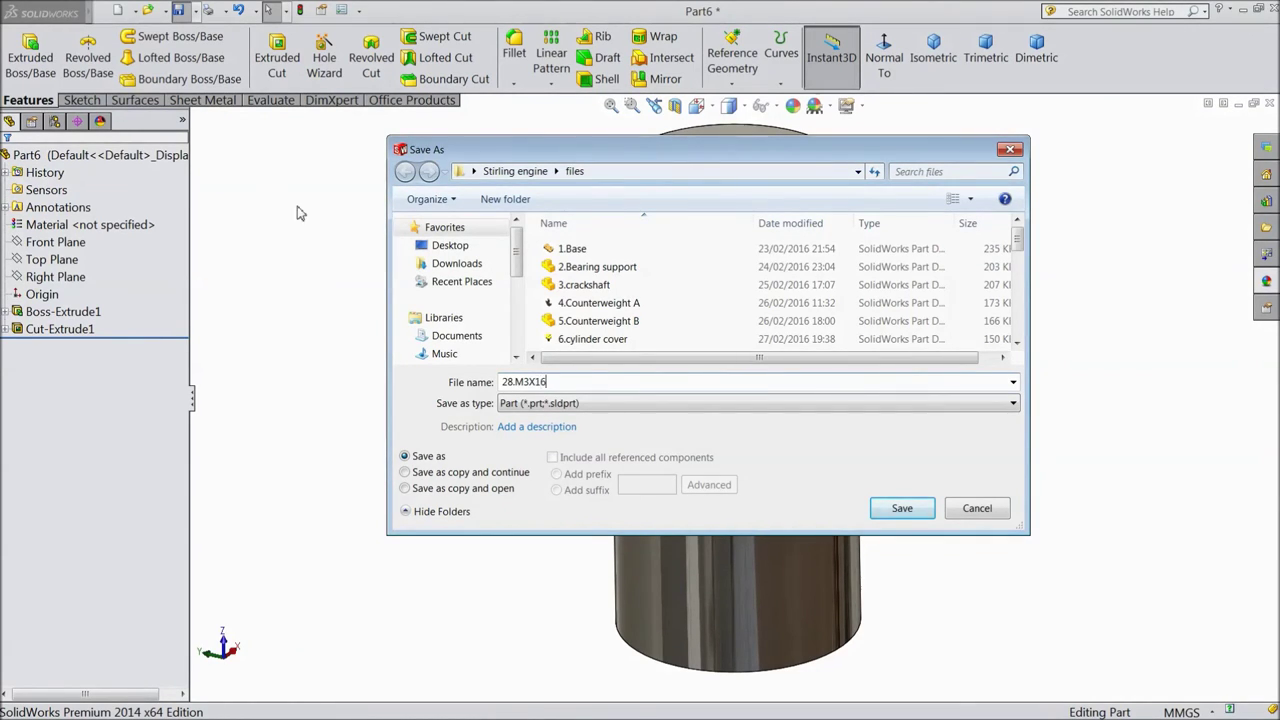
{"action": "type", "text": "Socket screw"}
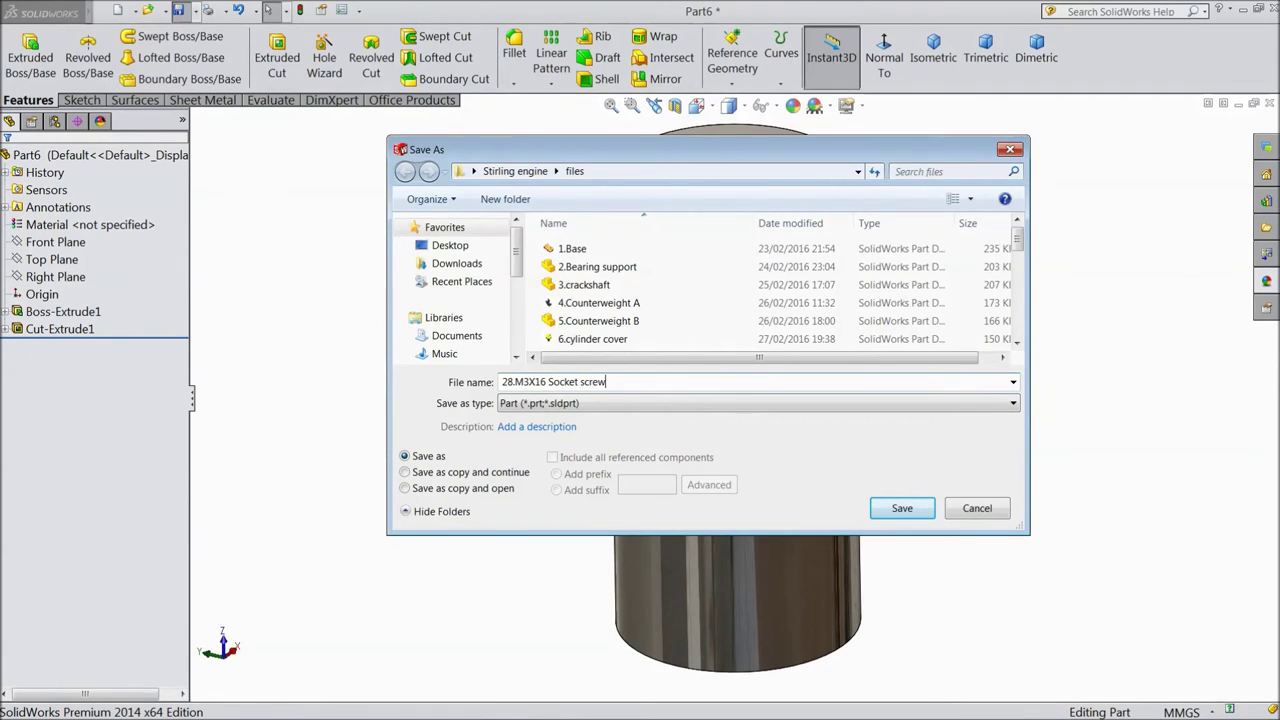
{"action": "left_click", "coordinate": [905, 509]}
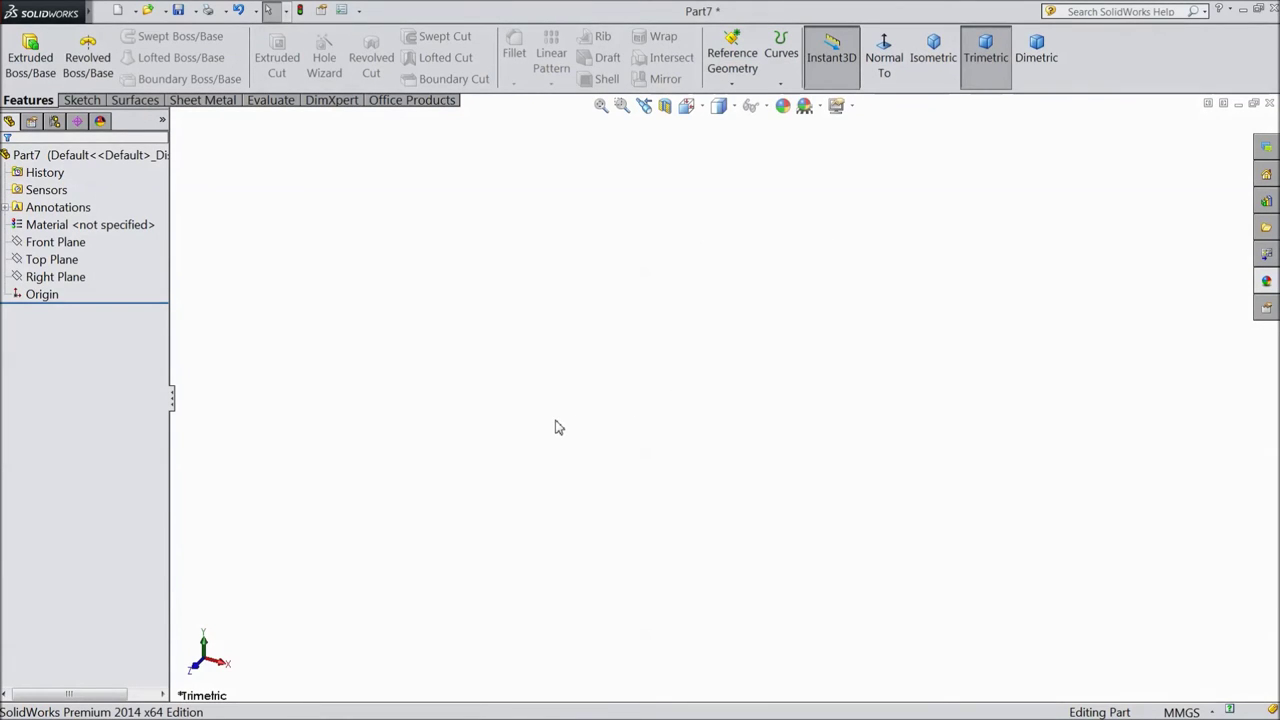
Start a sketch on the new part's Top Plane and draw an origin-centred circle about 62 mm in radius.
{"action": "left_click", "coordinate": [66, 263]}
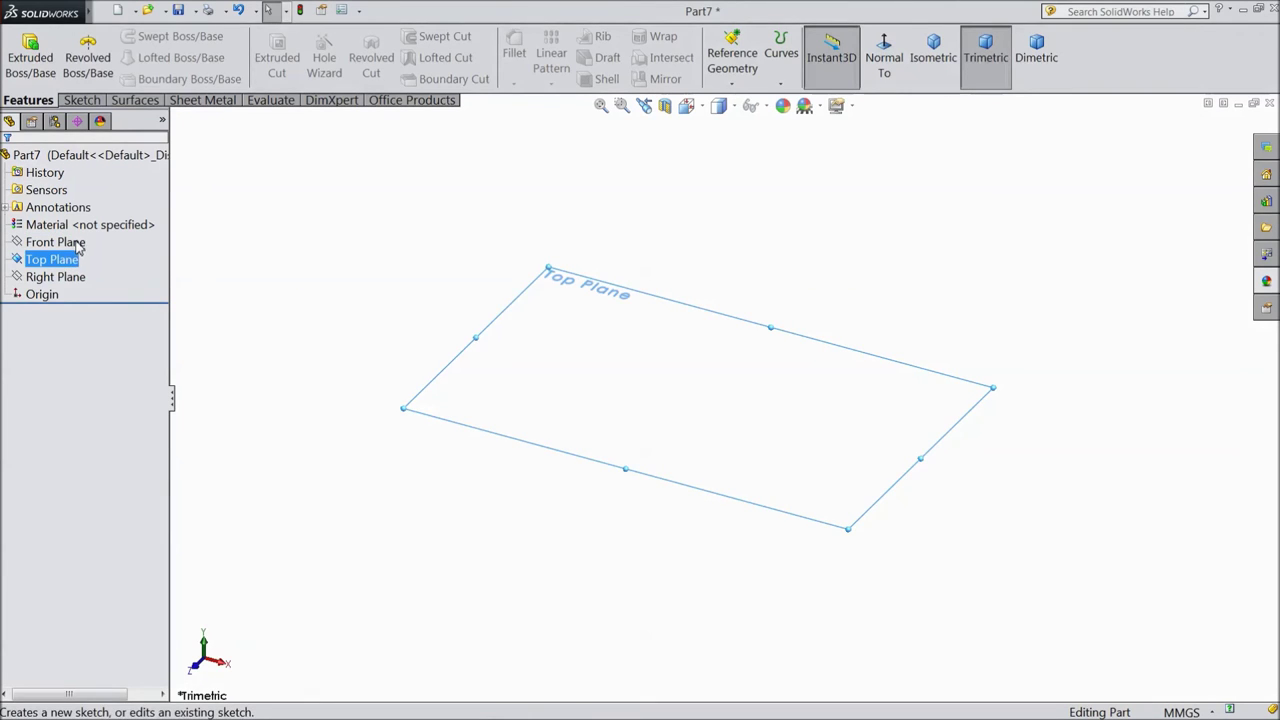
{"action": "left_click", "coordinate": [81, 248]}
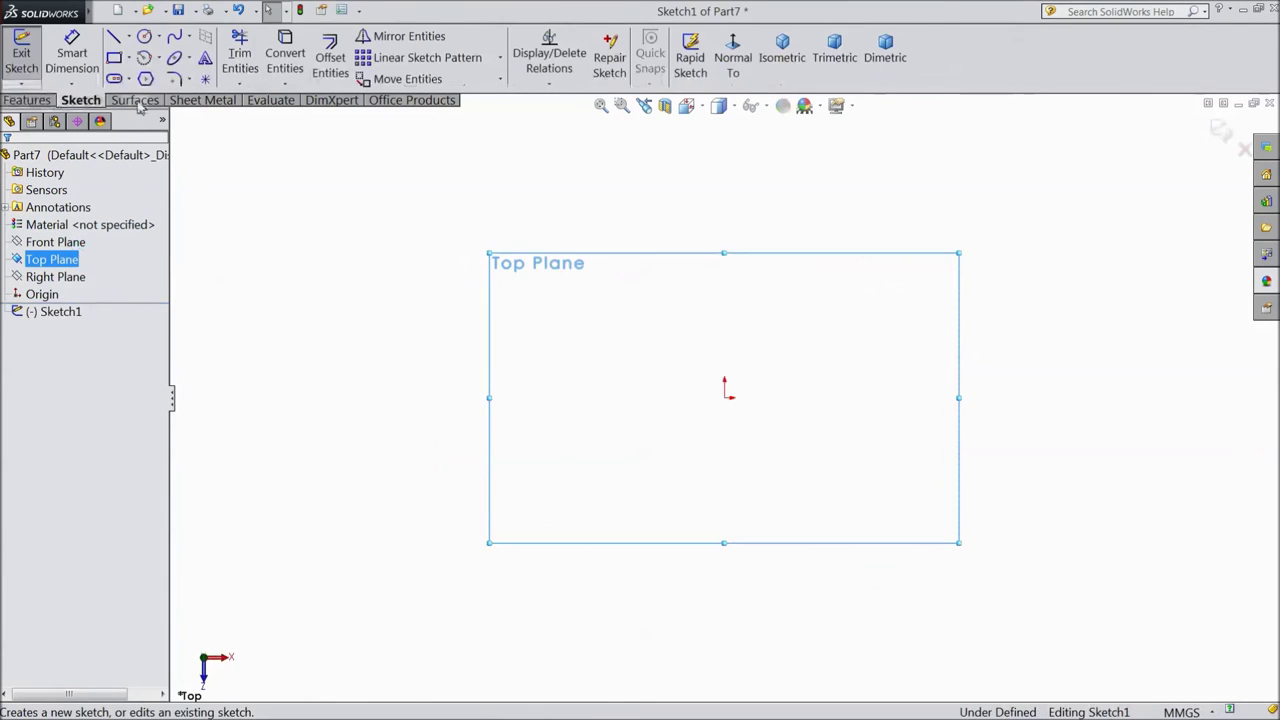
{"action": "left_click", "coordinate": [144, 36]}
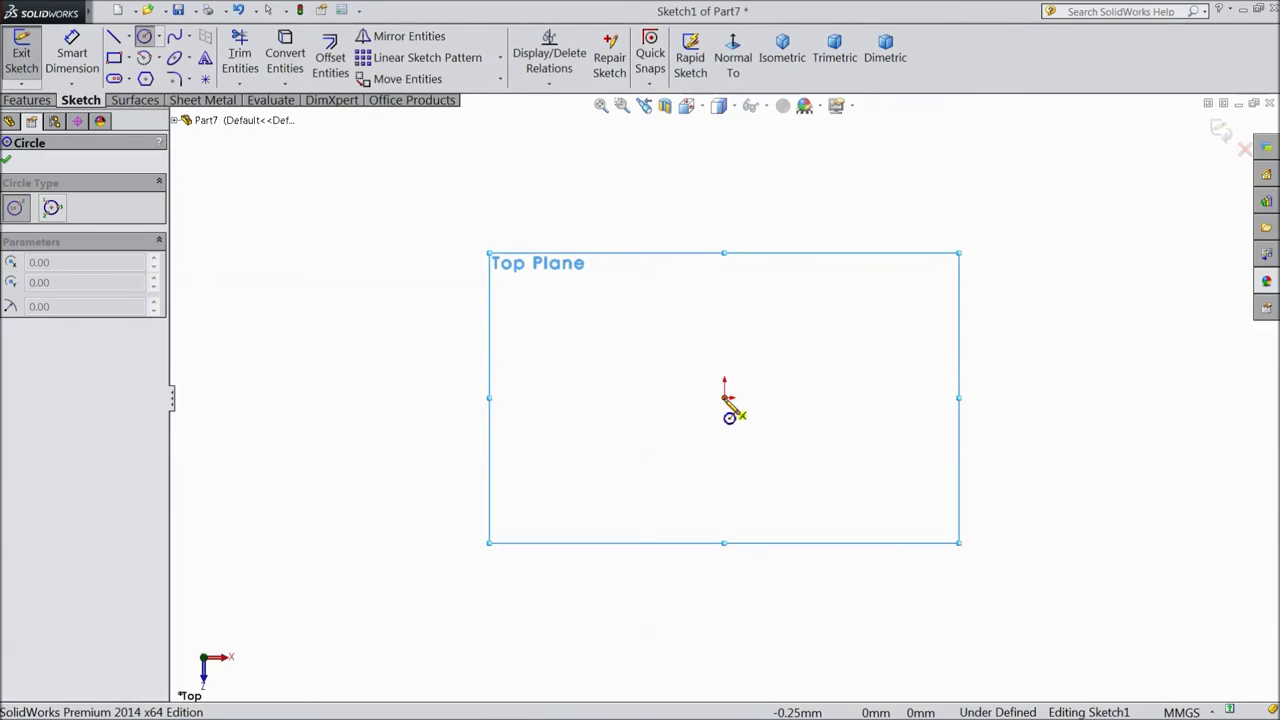
{"action": "left_click", "coordinate": [725, 396]}
{"action": "left_click", "coordinate": [560, 370]}
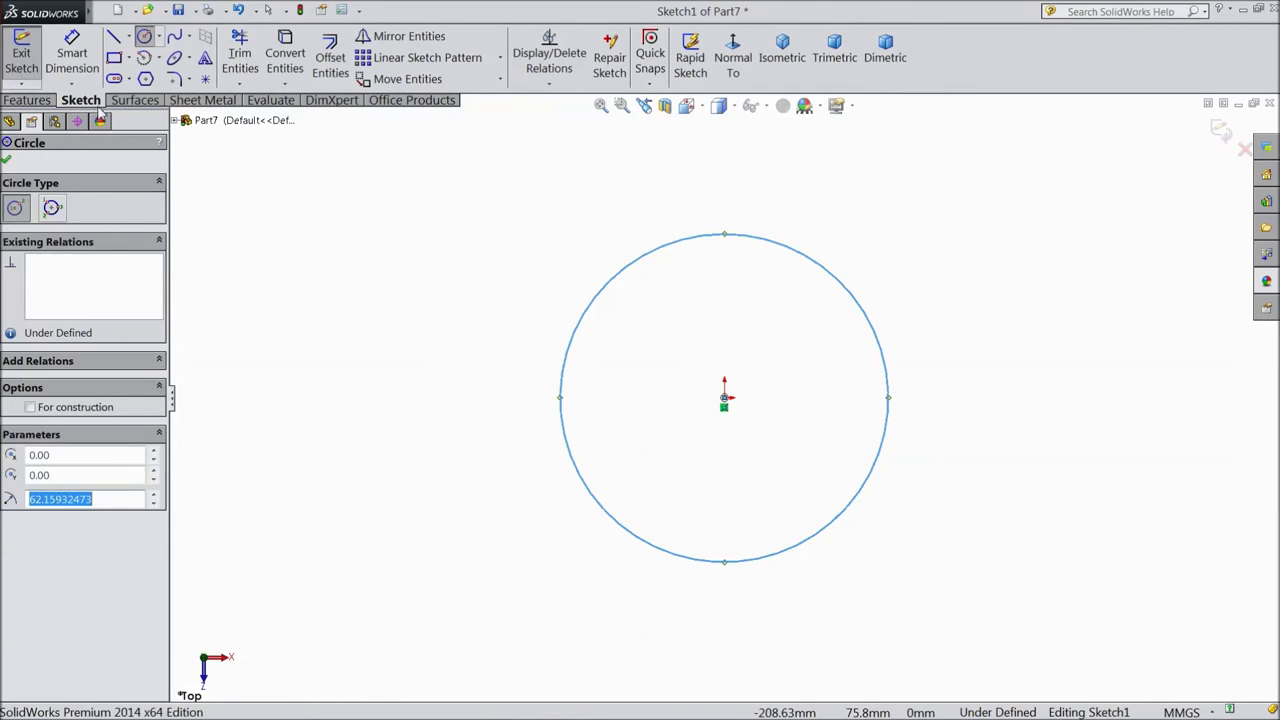
Dimension the Top Plane circle's diameter to 5 mm.
{"action": "key", "text": "d"}
{"action": "left_click", "coordinate": [562, 404]}
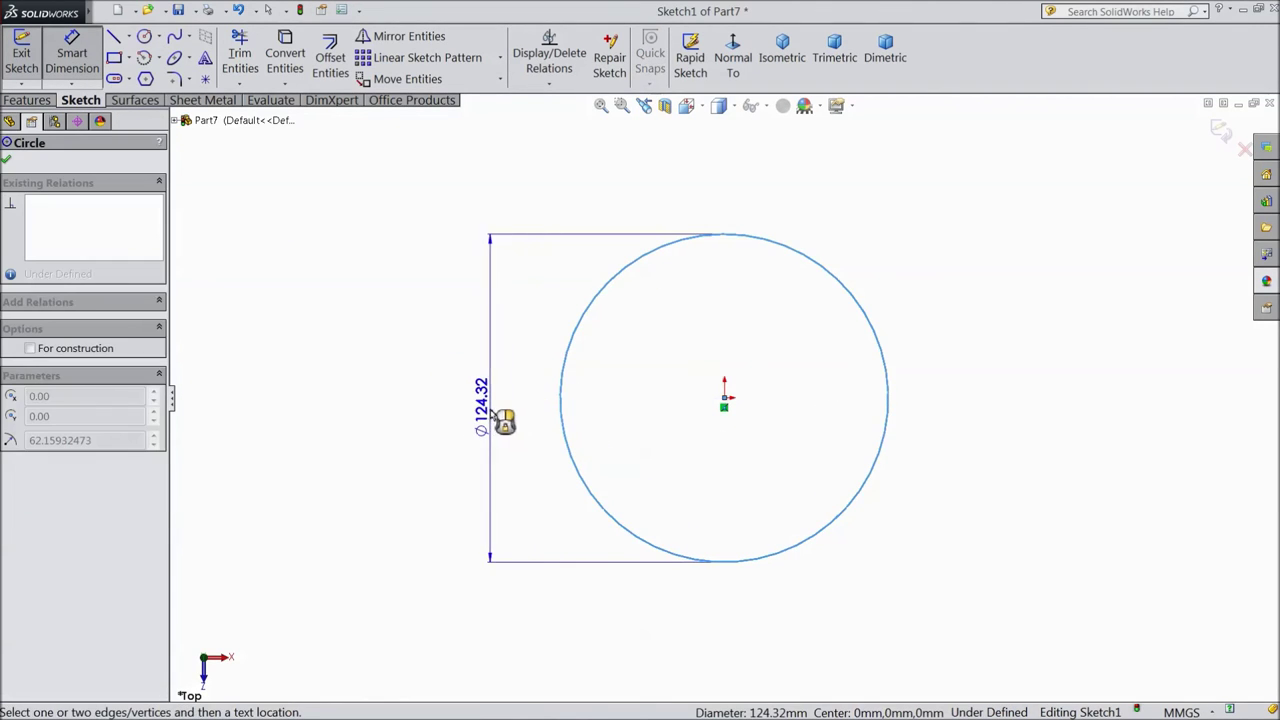
{"action": "left_click", "coordinate": [470, 407]}
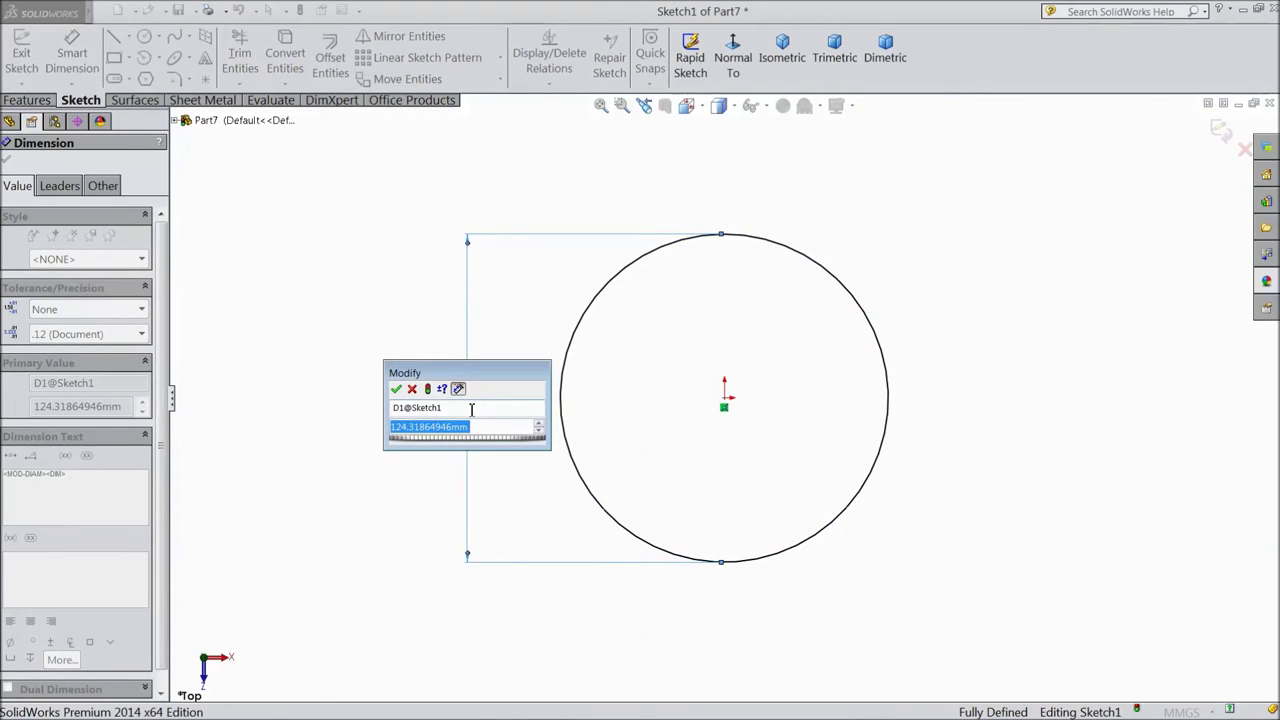
{"action": "type", "text": "5"}
{"action": "key", "text": "Return"}
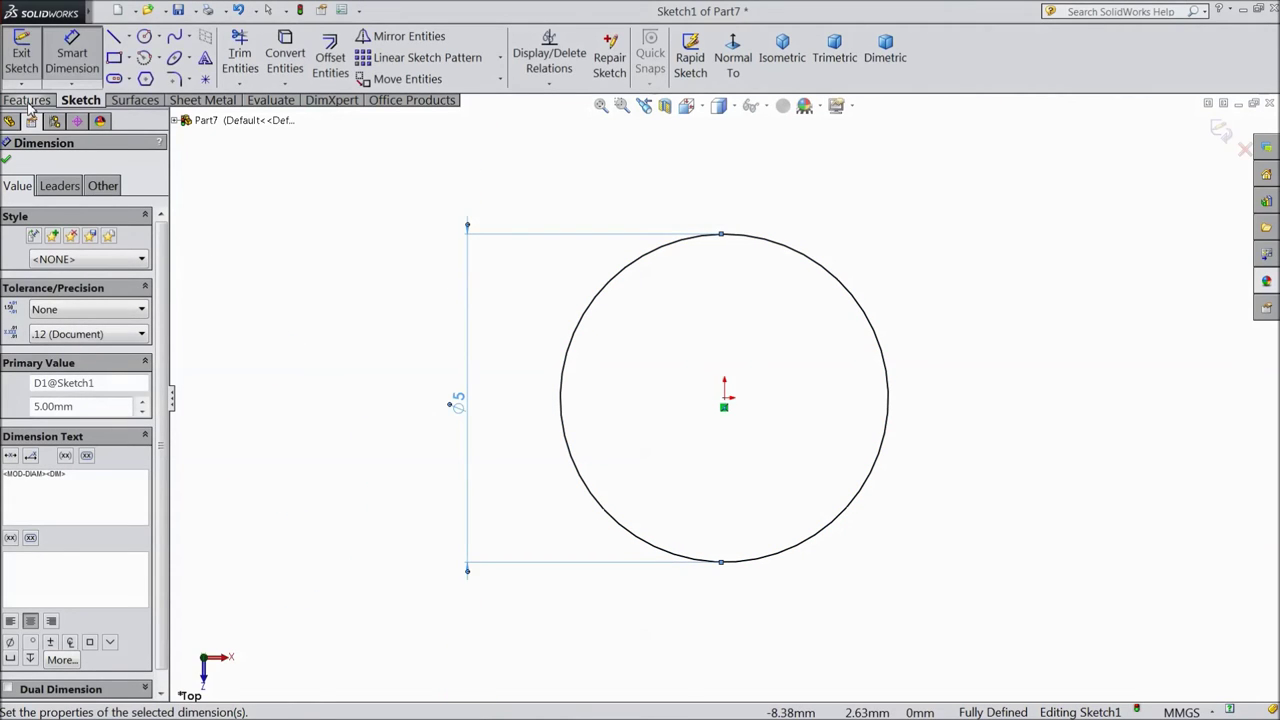
Extrude the 5 mm circle as a blind boss 20 mm long.
{"action": "left_click", "coordinate": [26, 100]}
{"action": "left_click", "coordinate": [30, 60]}
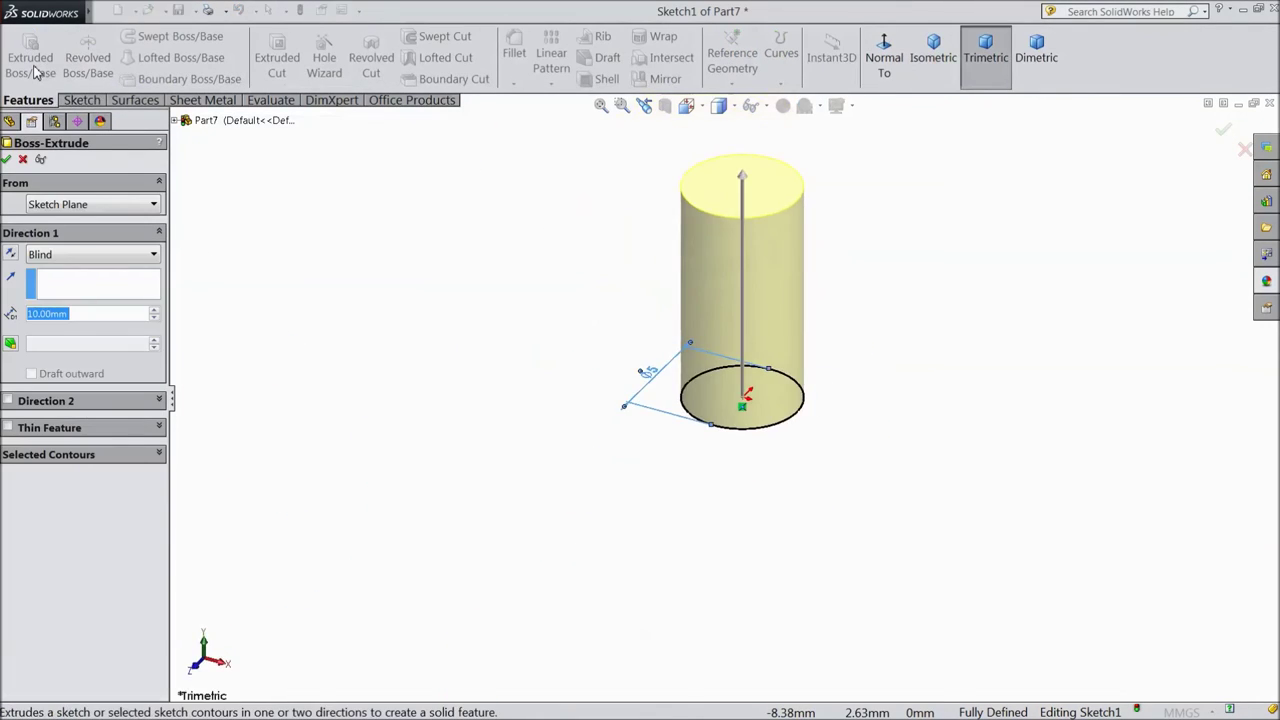
{"action": "type", "text": "20"}
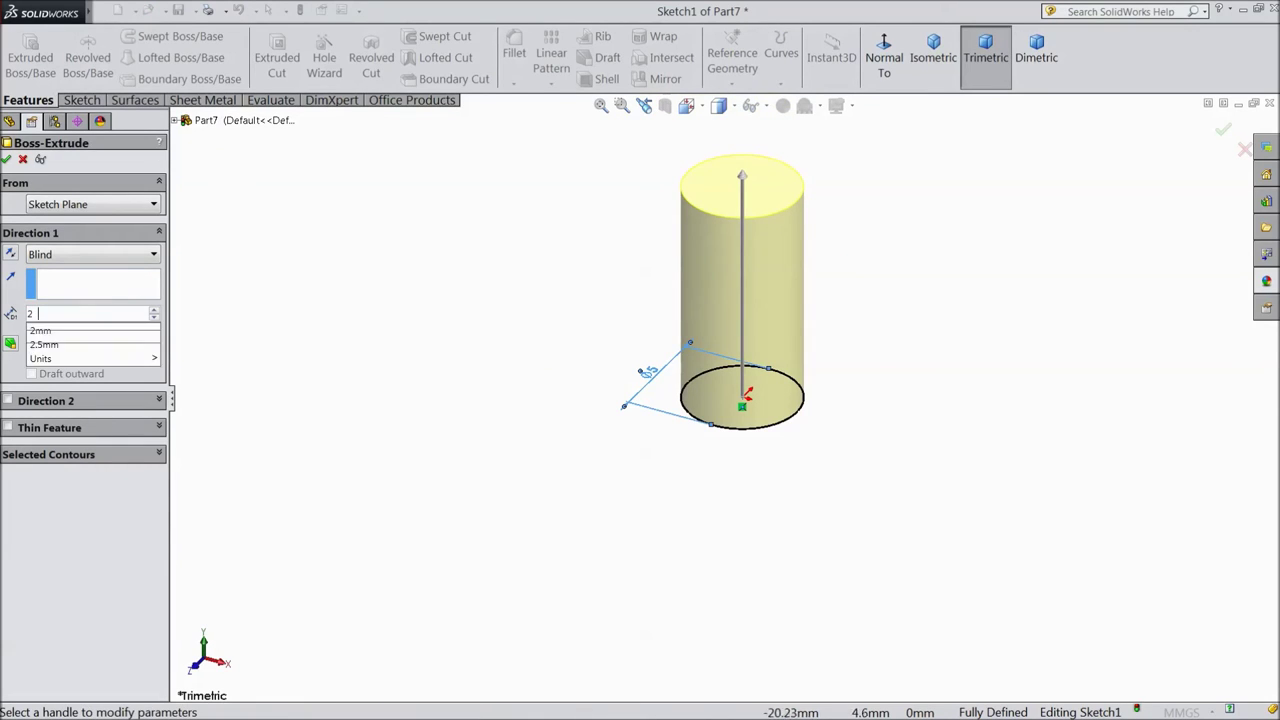
{"action": "key", "text": "Return"}
{"action": "scroll", "coordinate": [766, 286], "scroll_direction": "up", "scroll_amount": 2}
{"action": "scroll", "coordinate": [777, 260], "scroll_direction": "down", "scroll_amount": 4}
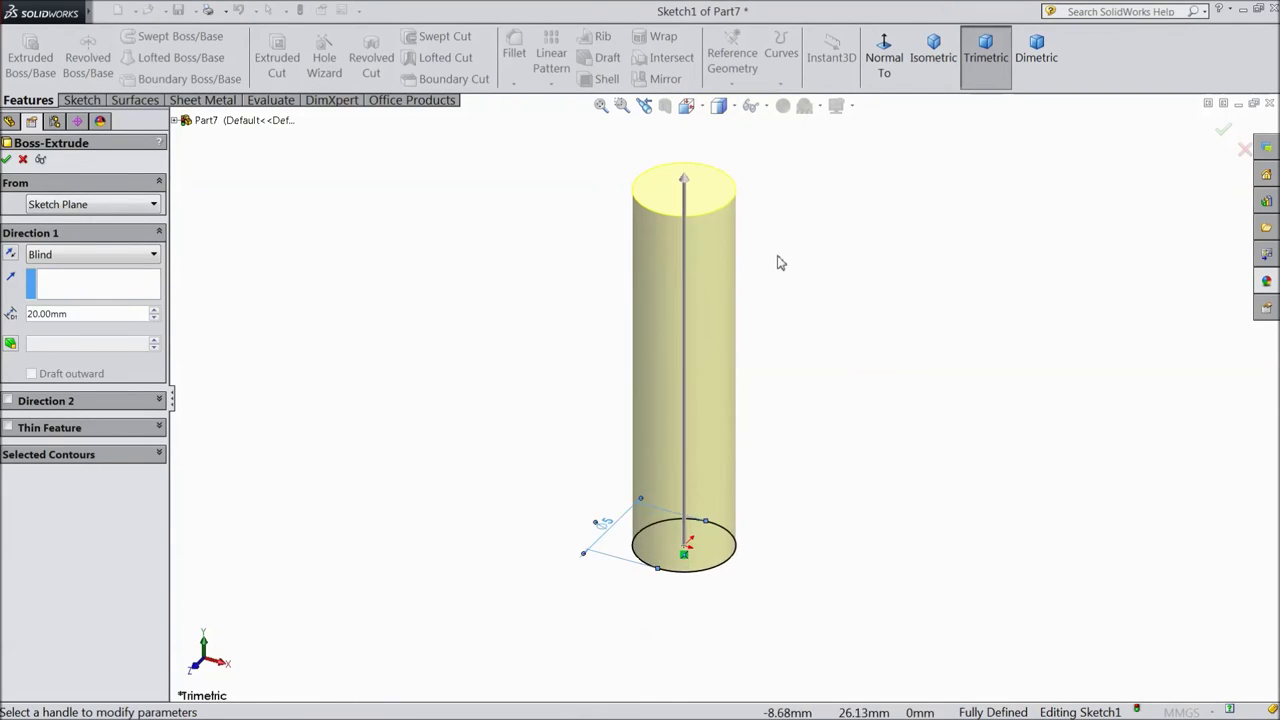
{"action": "left_click", "coordinate": [9, 159]}
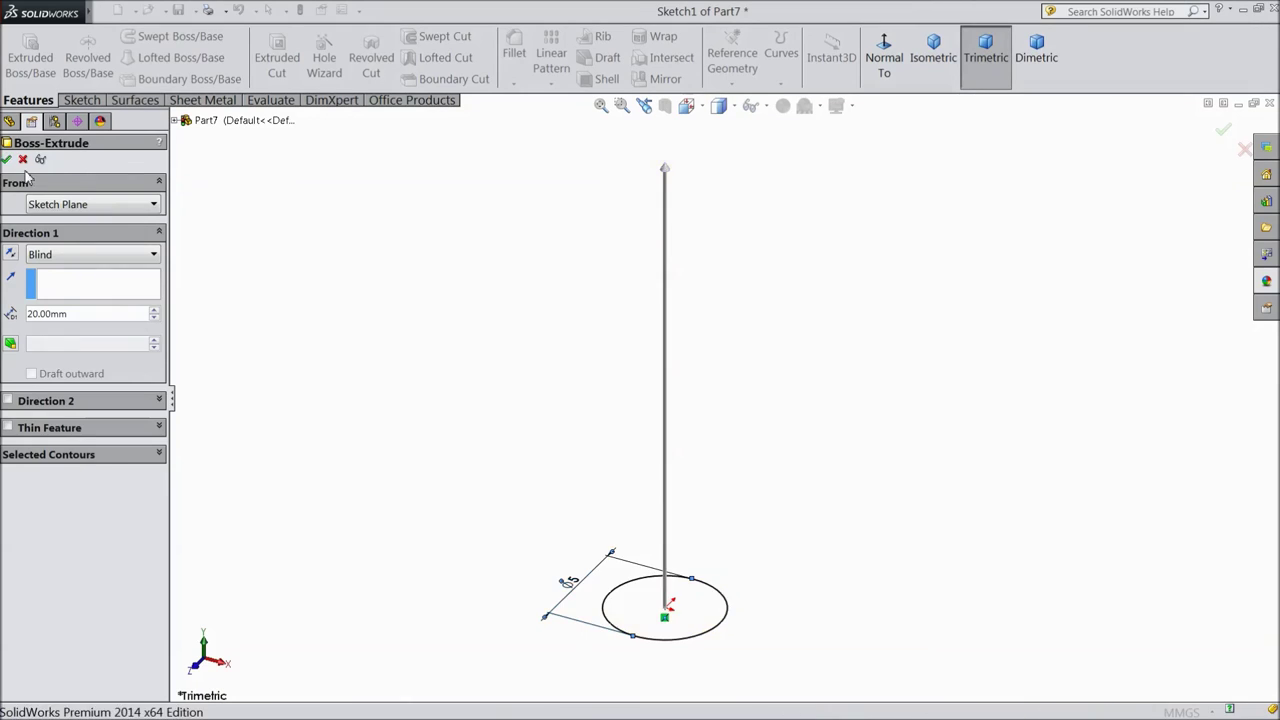
Apply the polished steel appearance to the 20 mm long cylinder.
{"action": "left_click", "coordinate": [1266, 284]}
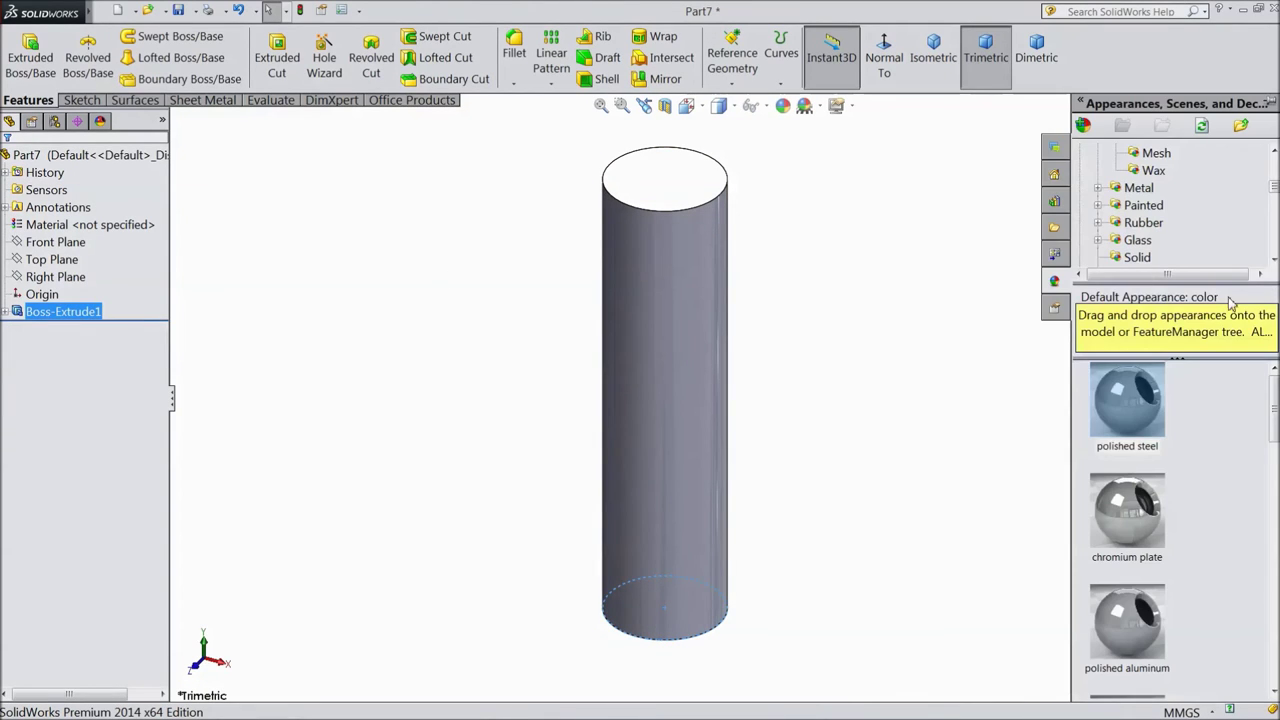
{"action": "double_click", "coordinate": [1127, 410]}
{"action": "mouse_move", "coordinate": [364, 419]}
{"action": "middle_mouse_down"}
{"action": "mouse_move", "coordinate": [372, 367]}
{"action": "mouse_move", "coordinate": [366, 409]}
{"action": "middle_mouse_up"}
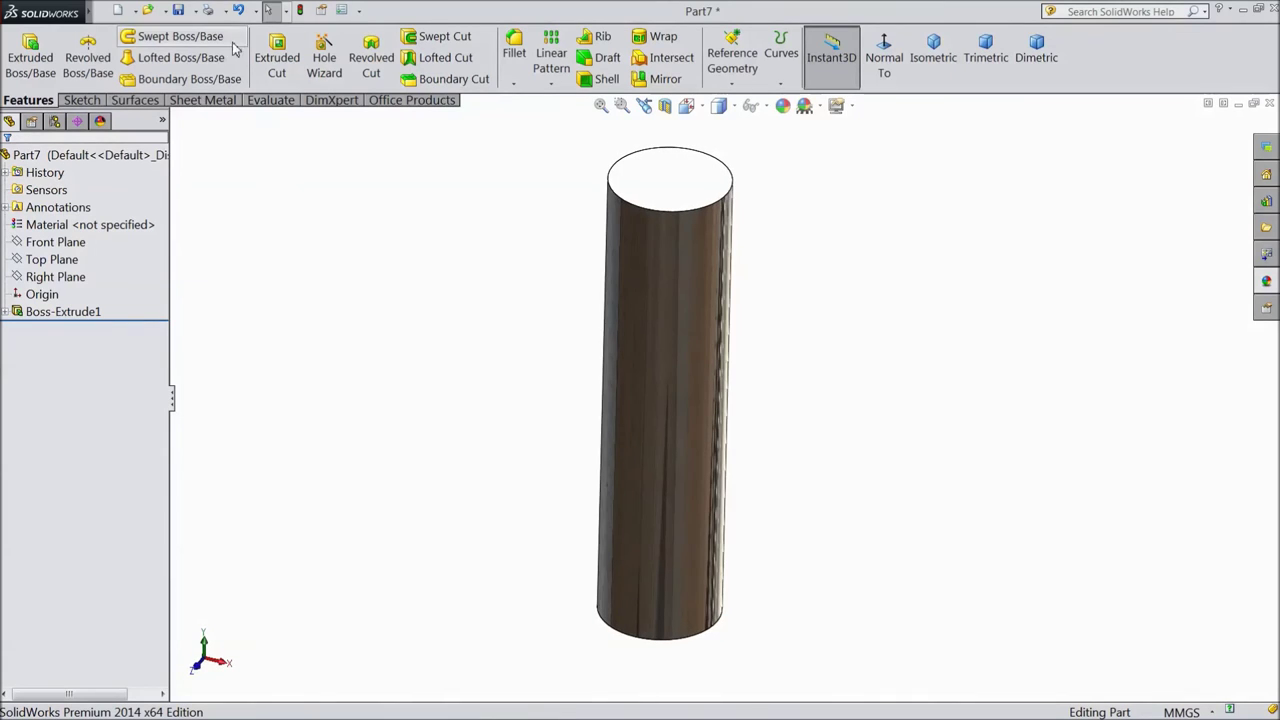
Save the 5 mm diameter cylinder part in the Stirling engine files folder as 29.Dowel pin M3X16.
{"action": "left_click", "coordinate": [178, 11]}
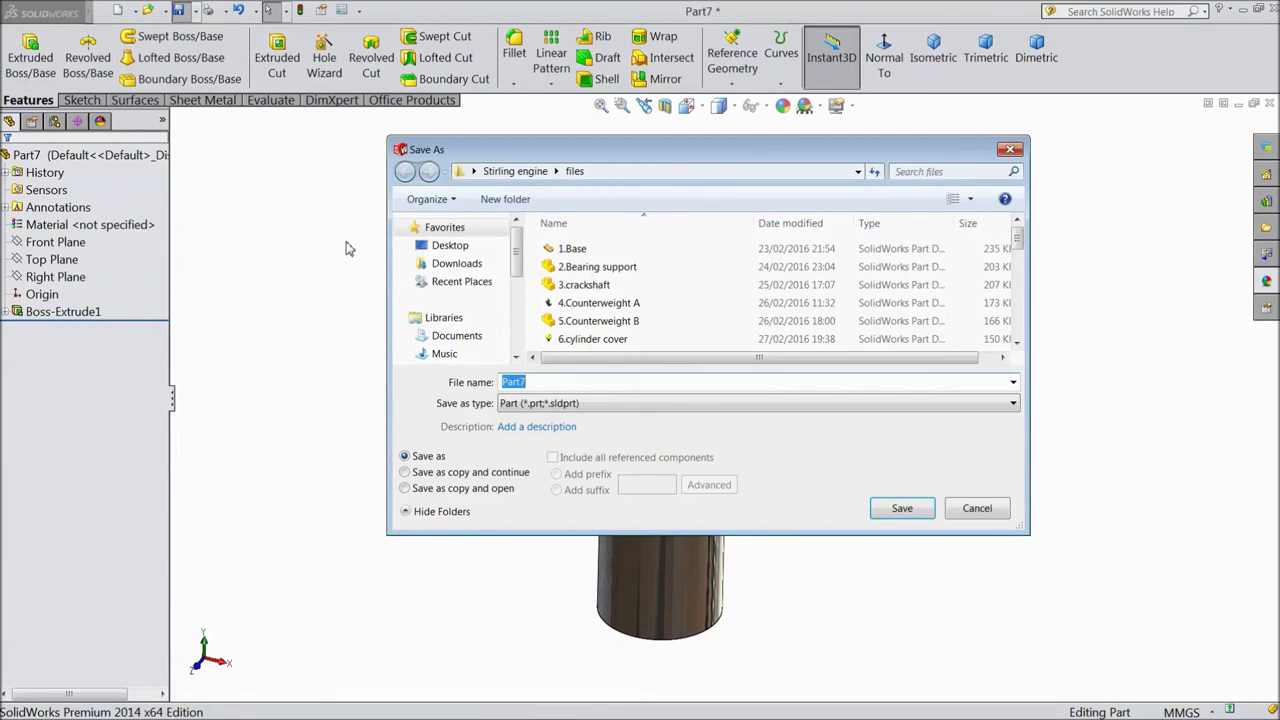
{"action": "type", "text": "29"}
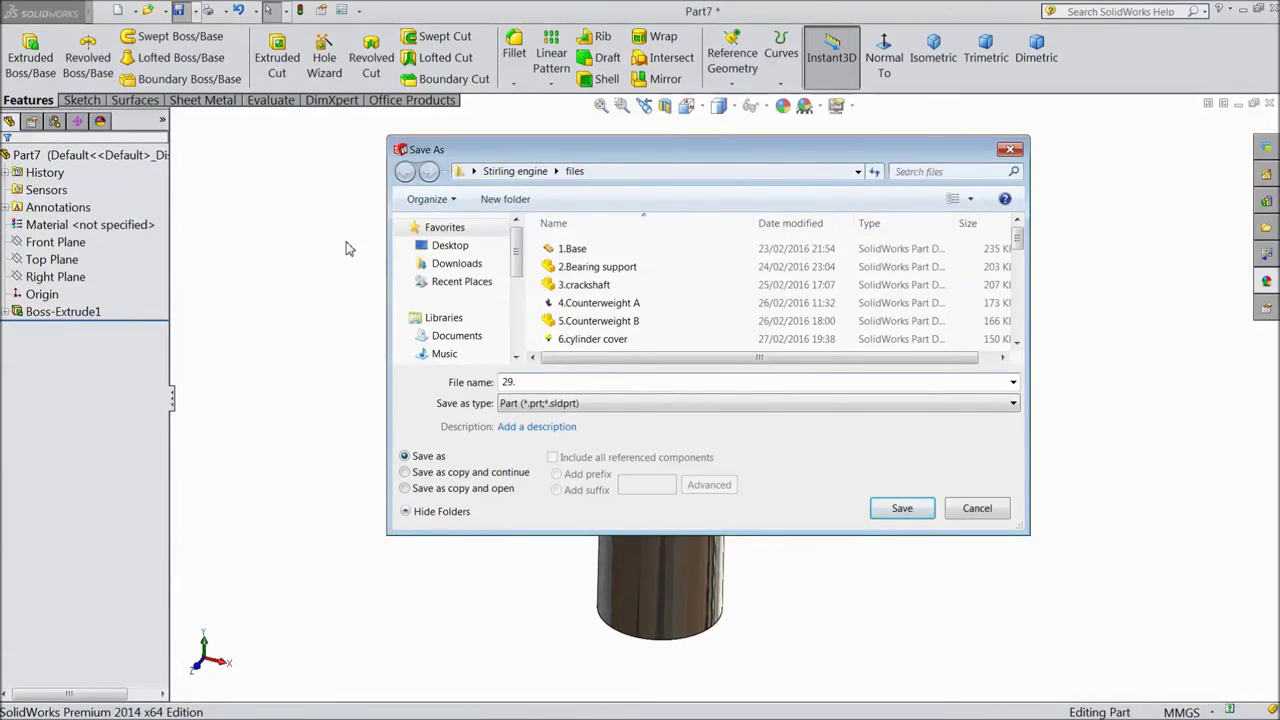
{"action": "type", "text": ".Dowel "}
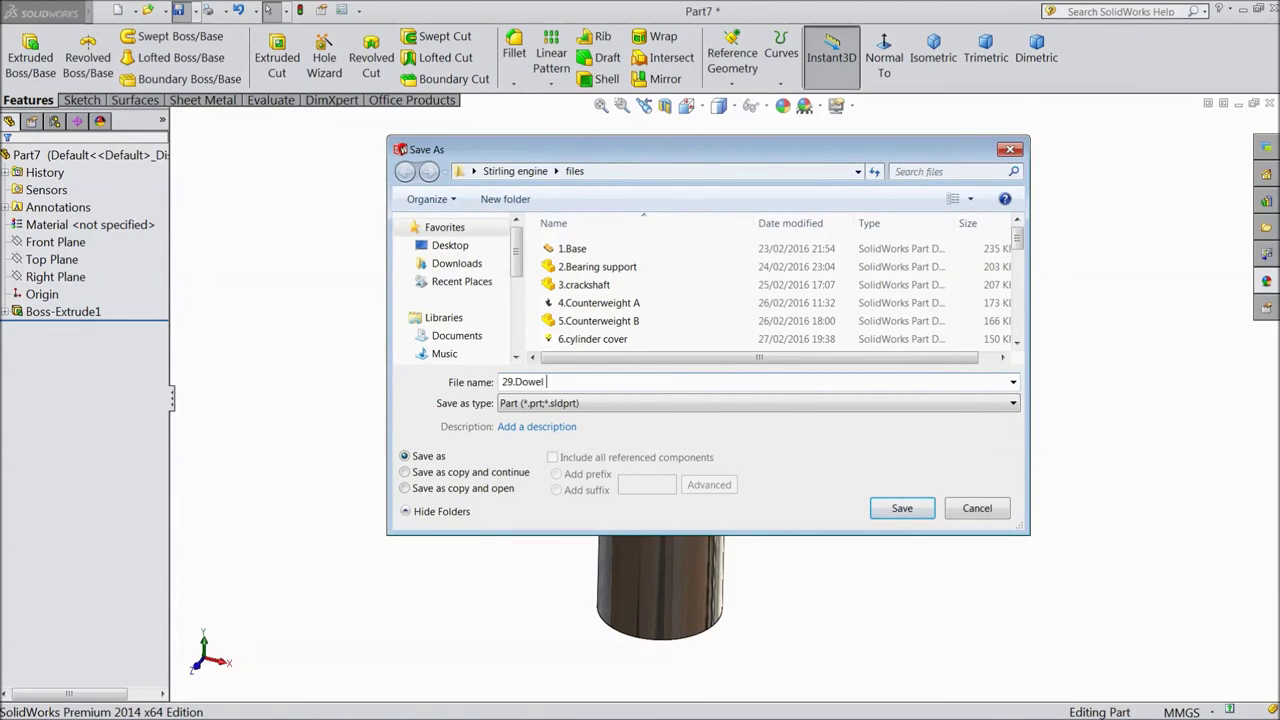
{"action": "type", "text": "pin M3X16"}
{"action": "left_click", "coordinate": [902, 509]}
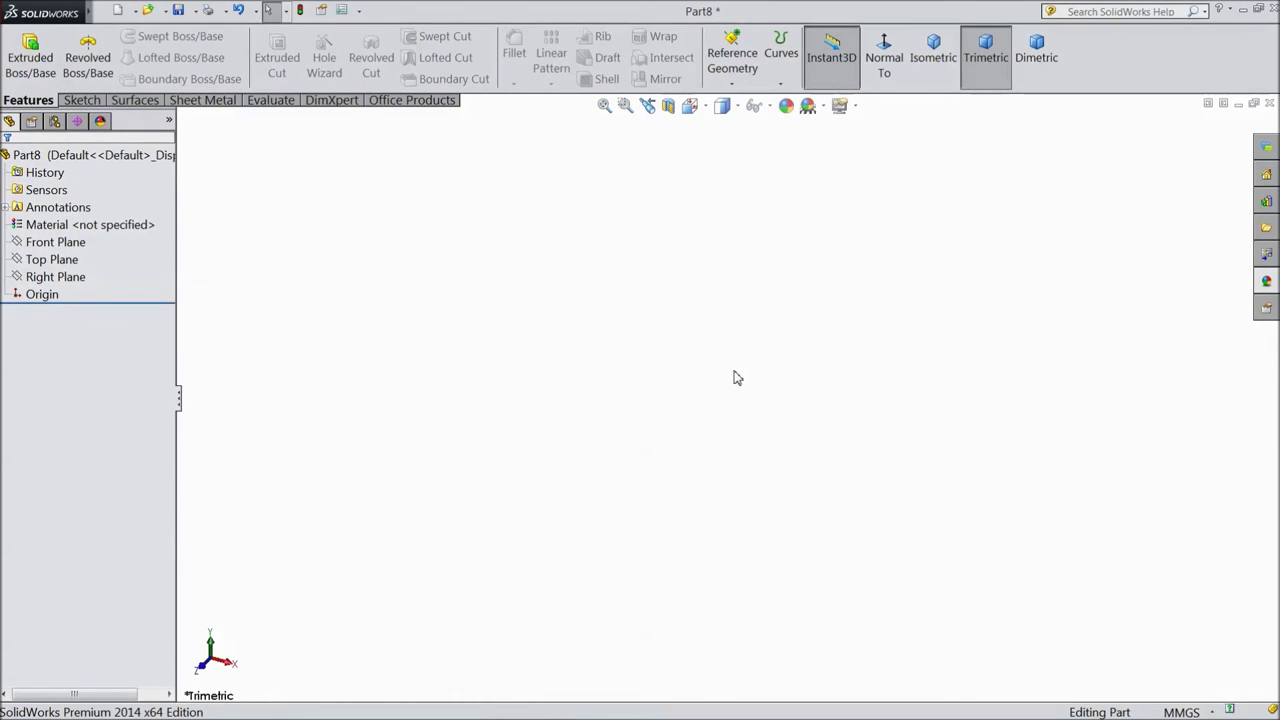
Start a sketch on the new part's Front Plane and draw an origin-centred circle about 72 mm in radius.
{"action": "left_click", "coordinate": [82, 242]}
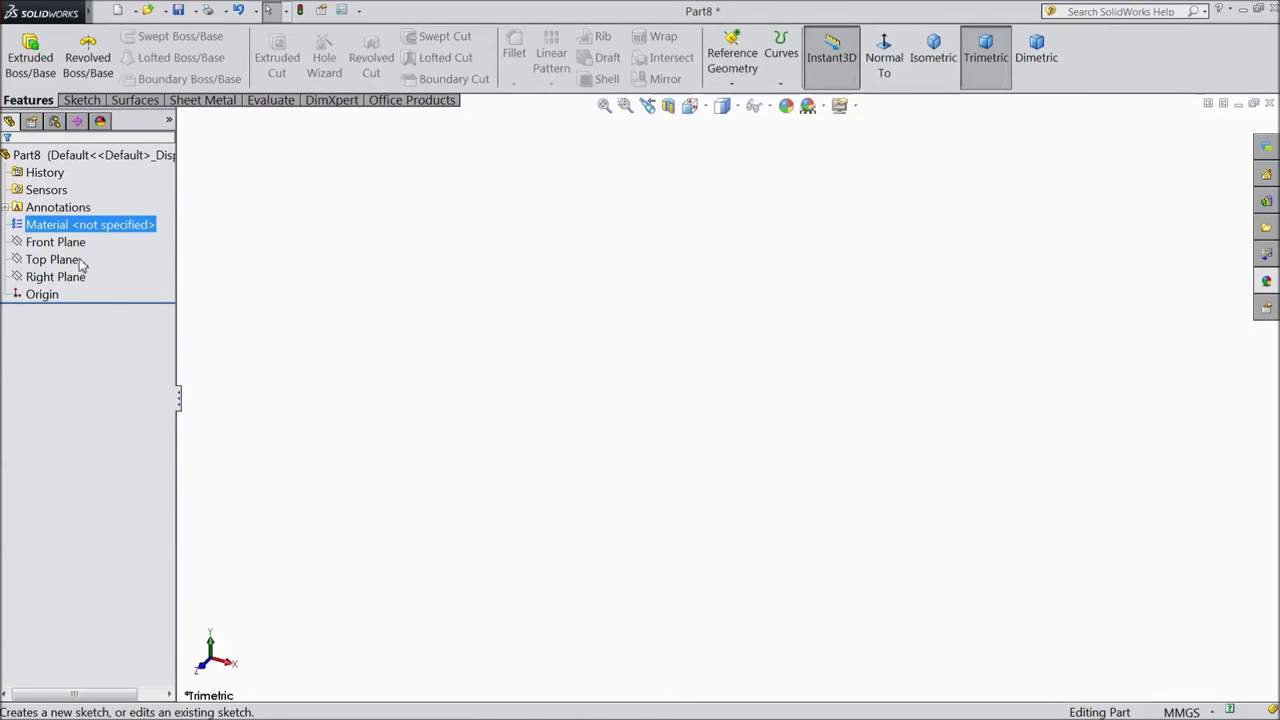
{"action": "left_click", "coordinate": [84, 242]}
{"action": "key", "text": "ctrl+8"}
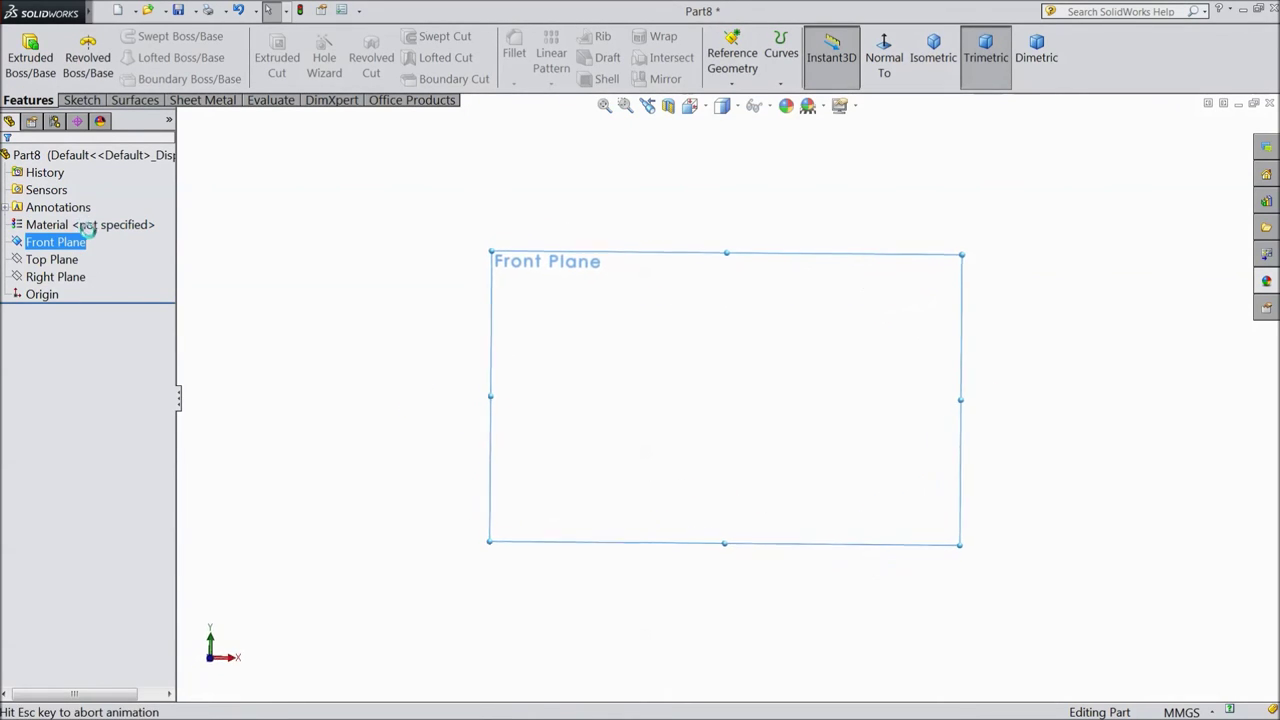
{"action": "left_click", "coordinate": [145, 38]}
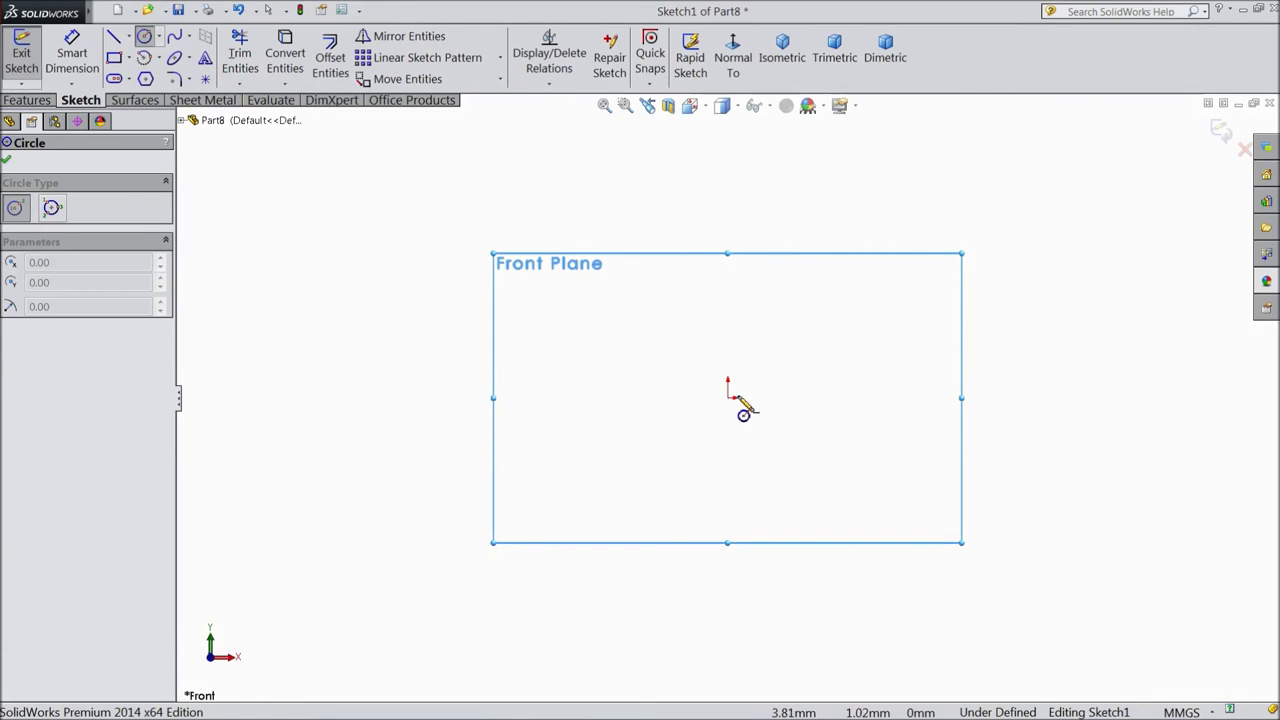
{"action": "left_click", "coordinate": [727, 398]}
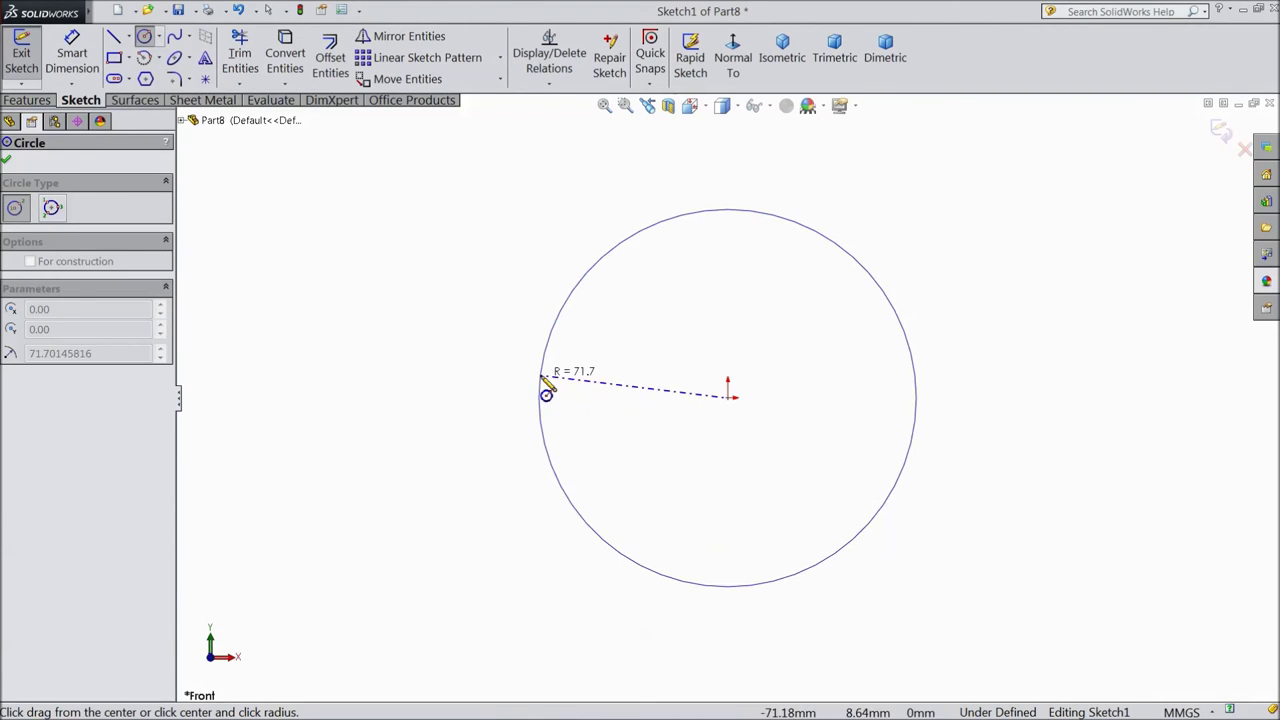
{"action": "left_click", "coordinate": [539, 398]}
Dimension the Front Plane circle's diameter to 3 mm.
{"action": "left_click", "coordinate": [72, 55]}
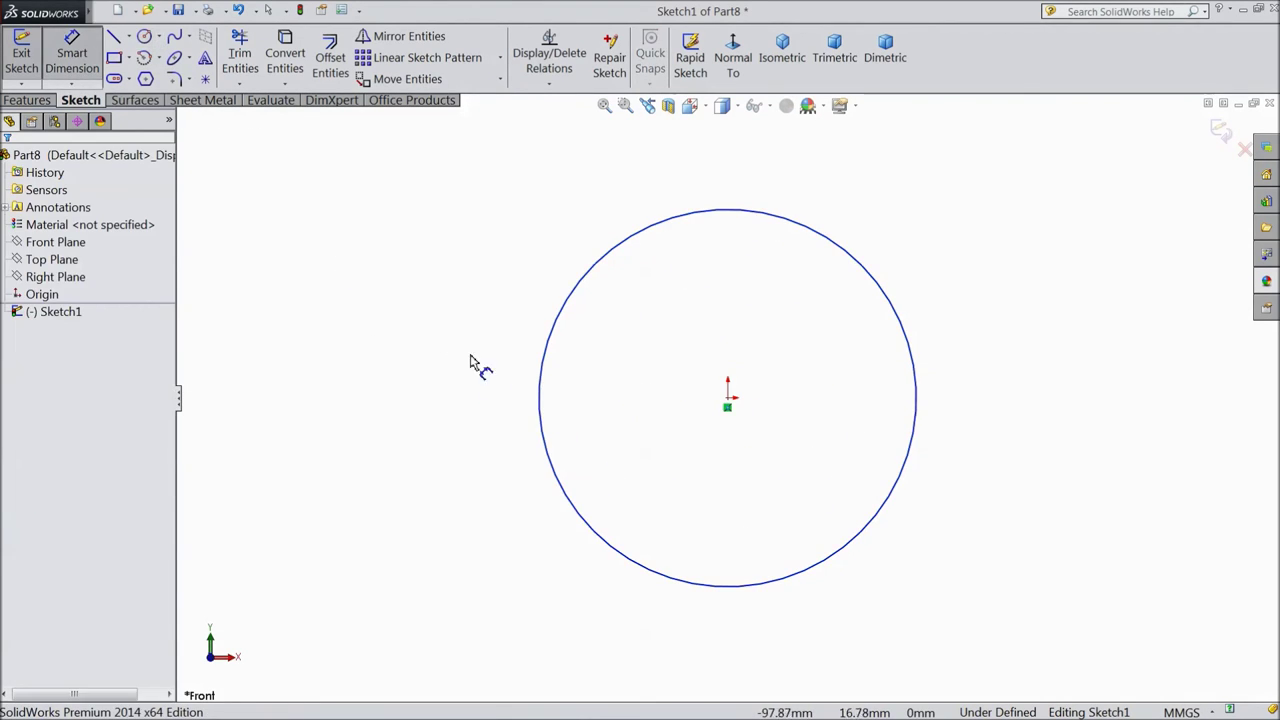
{"action": "left_click", "coordinate": [539, 420]}
{"action": "left_click", "coordinate": [450, 414]}
{"action": "type", "text": "3"}
{"action": "key", "text": "Return"}
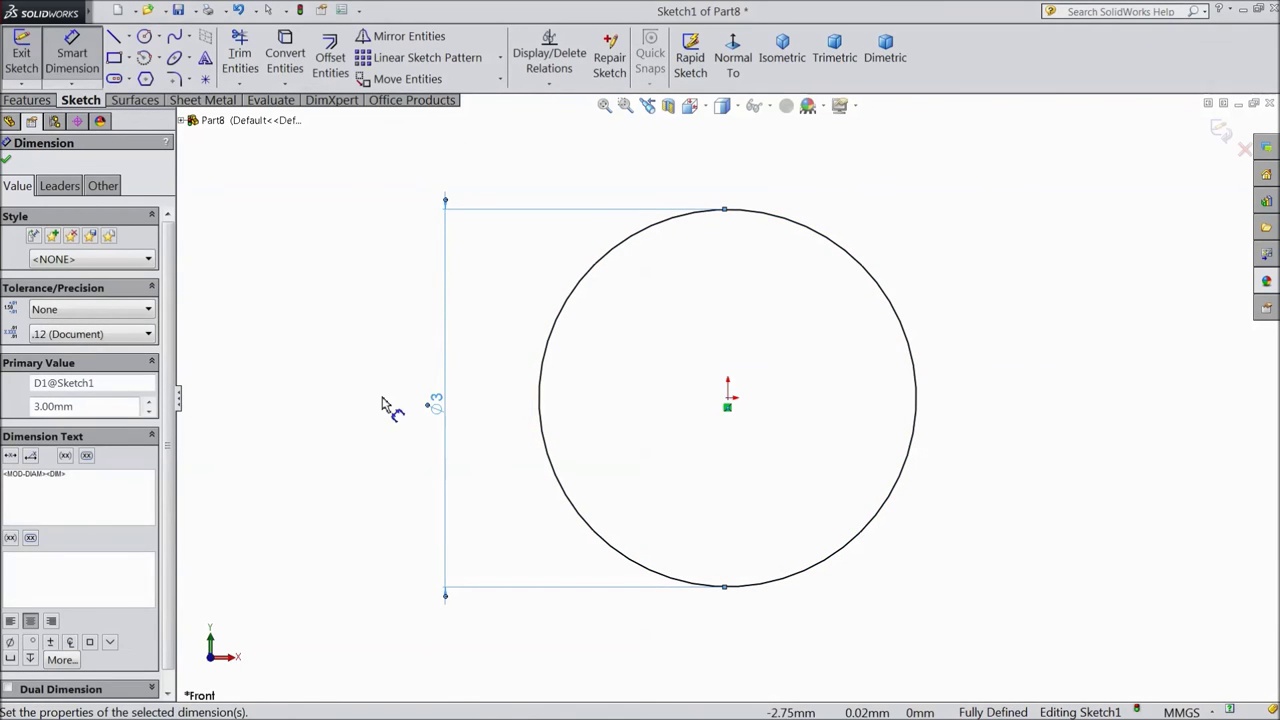
{"action": "left_click", "coordinate": [7, 162]}
Extrude the 3 mm circle as a blind boss 16 mm long.
{"action": "left_click", "coordinate": [28, 100]}
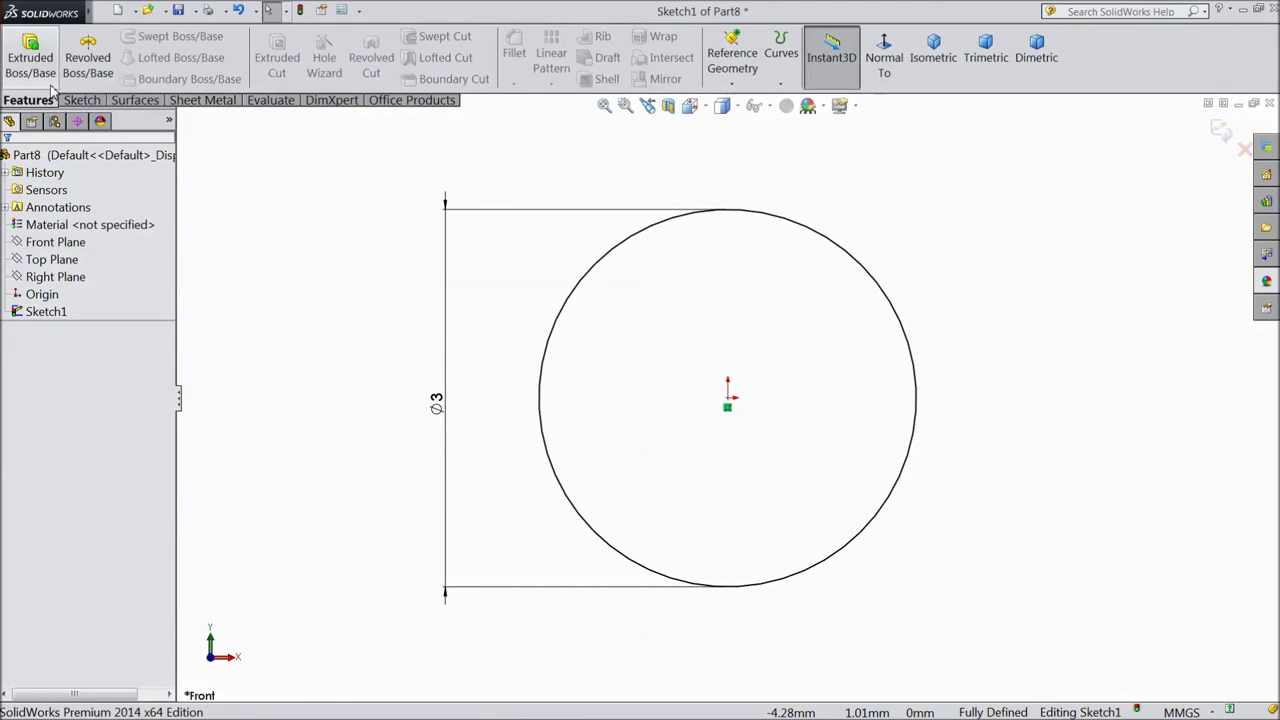
{"action": "left_click", "coordinate": [40, 78]}
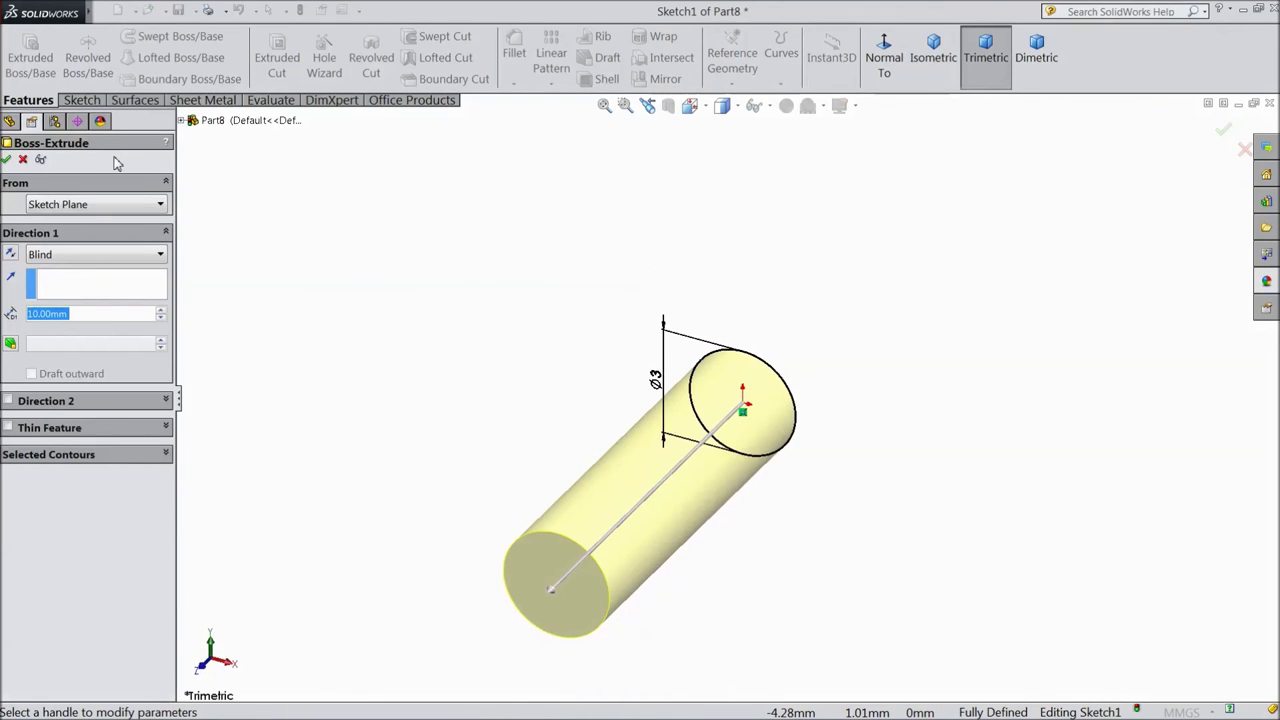
{"action": "type", "text": "16"}
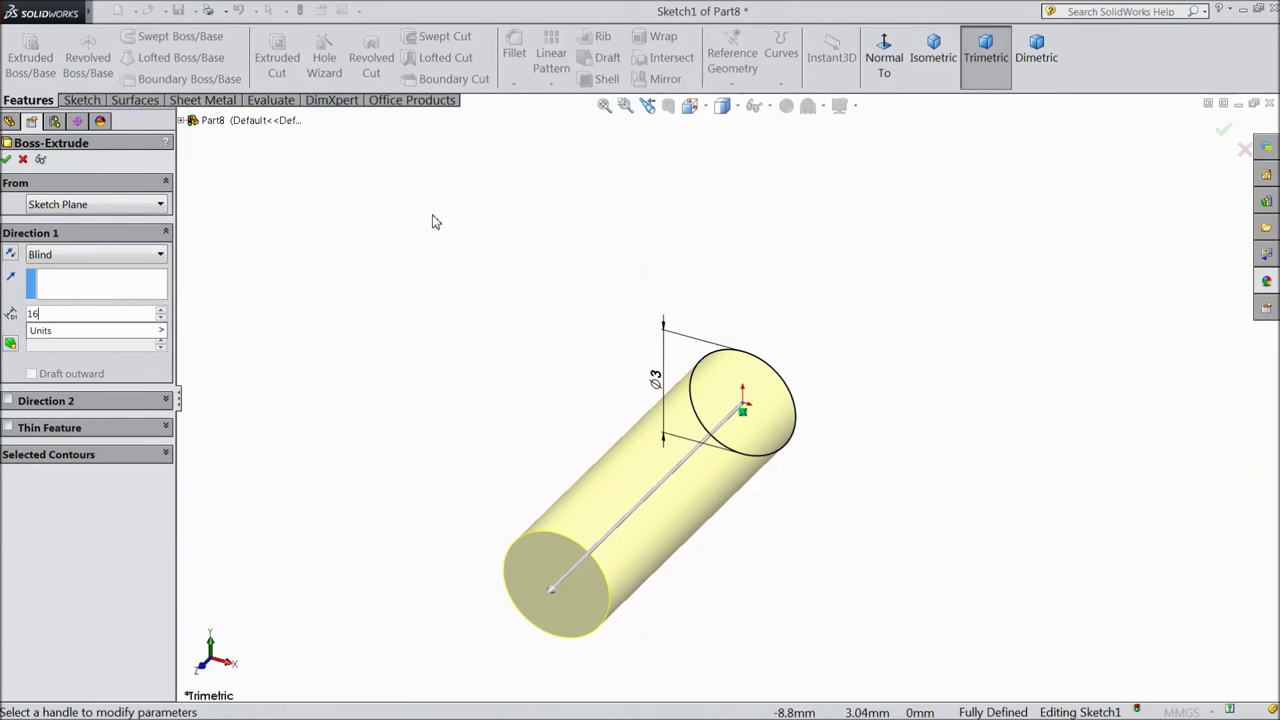
{"action": "key", "text": "Return"}
{"action": "scroll", "coordinate": [620, 623], "scroll_direction": "down", "scroll_amount": 3}
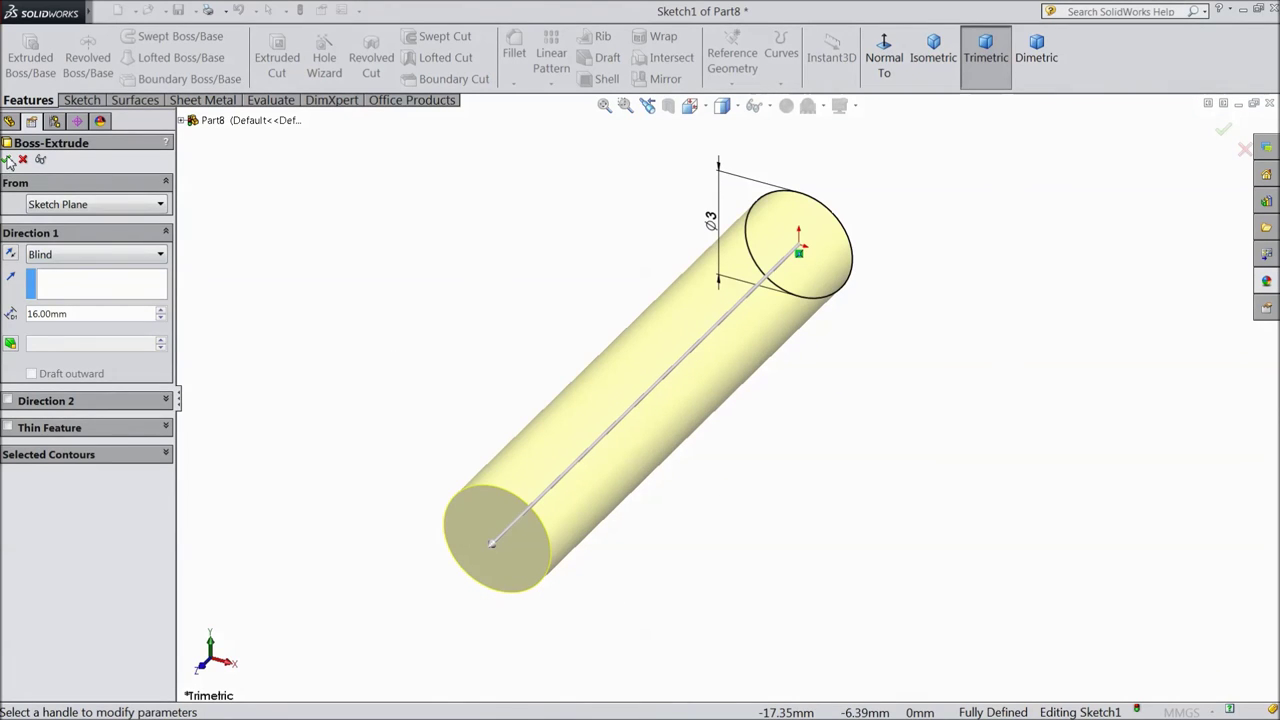
{"action": "left_click", "coordinate": [8, 160]}
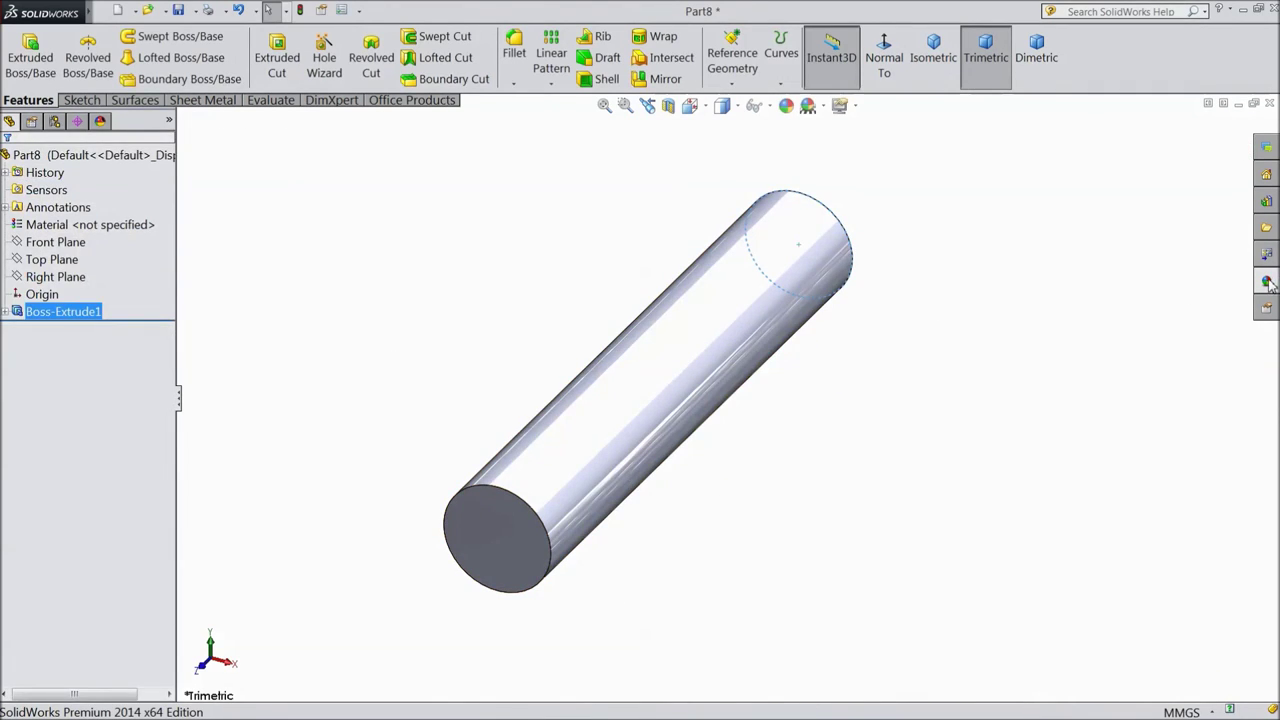
Apply the polished steel appearance to the 16 mm long cylinder.
{"action": "left_click", "coordinate": [1267, 283]}
{"action": "double_click", "coordinate": [1140, 410]}
{"action": "mouse_move", "coordinate": [753, 477]}
{"action": "middle_mouse_down"}
{"action": "mouse_move", "coordinate": [774, 329]}
{"action": "mouse_move", "coordinate": [667, 498]}
{"action": "mouse_move", "coordinate": [694, 606]}
{"action": "mouse_move", "coordinate": [580, 251]}
{"action": "mouse_move", "coordinate": [426, 429]}
{"action": "mouse_move", "coordinate": [371, 451]}
{"action": "mouse_move", "coordinate": [334, 369]}
{"action": "mouse_move", "coordinate": [373, 351]}
{"action": "mouse_move", "coordinate": [537, 451]}
{"action": "mouse_move", "coordinate": [623, 449]}
{"action": "mouse_move", "coordinate": [774, 403]}
{"action": "mouse_move", "coordinate": [883, 429]}
{"action": "mouse_move", "coordinate": [954, 357]}
{"action": "mouse_move", "coordinate": [945, 285]}
{"action": "middle_mouse_up"}
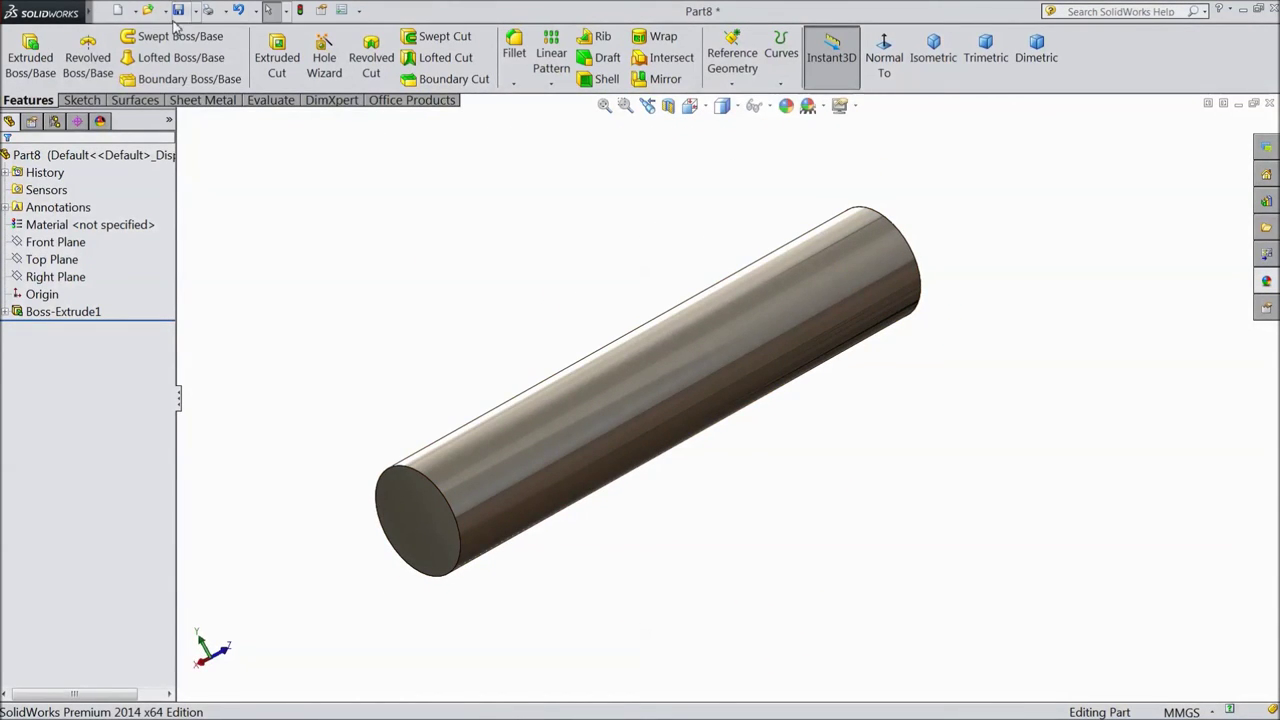
Save the 3 mm diameter pin in the Stirling engine files folder as 30.Dowel pin M3X16.
{"action": "left_click", "coordinate": [180, 11]}
{"action": "type", "text": "30.Dowel pin M3X16"}
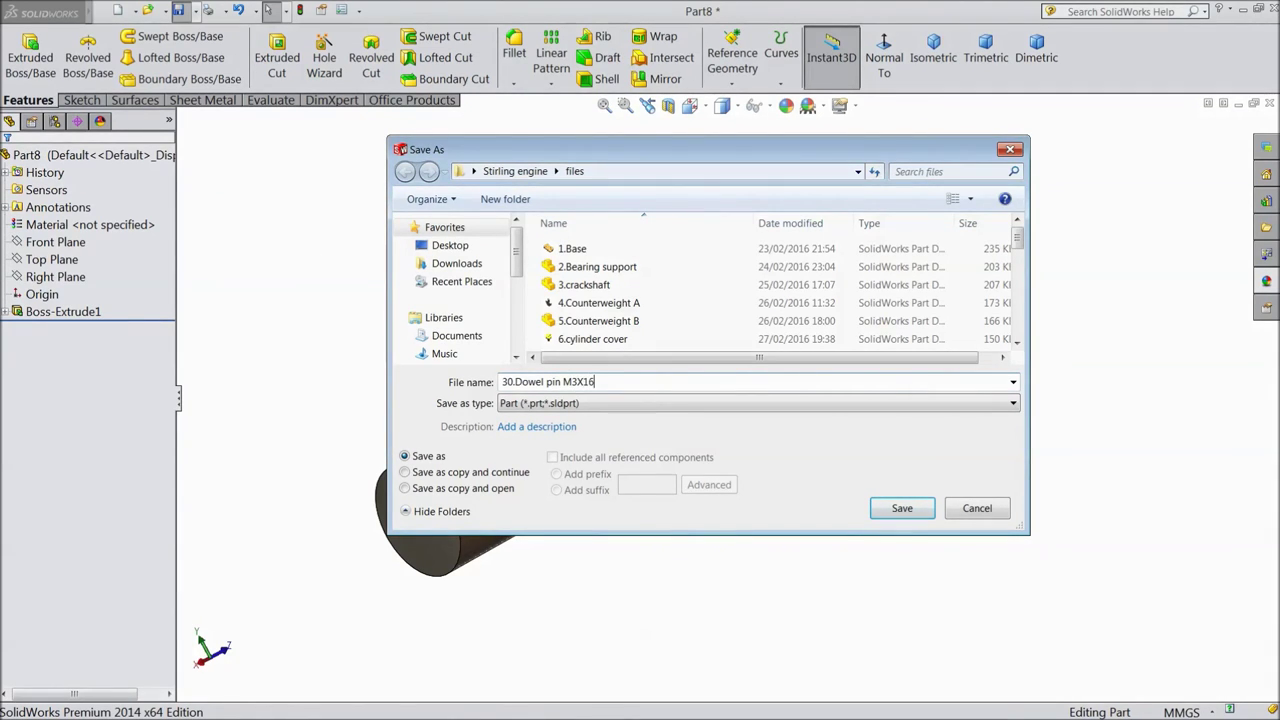
{"action": "left_click", "coordinate": [874, 509]}
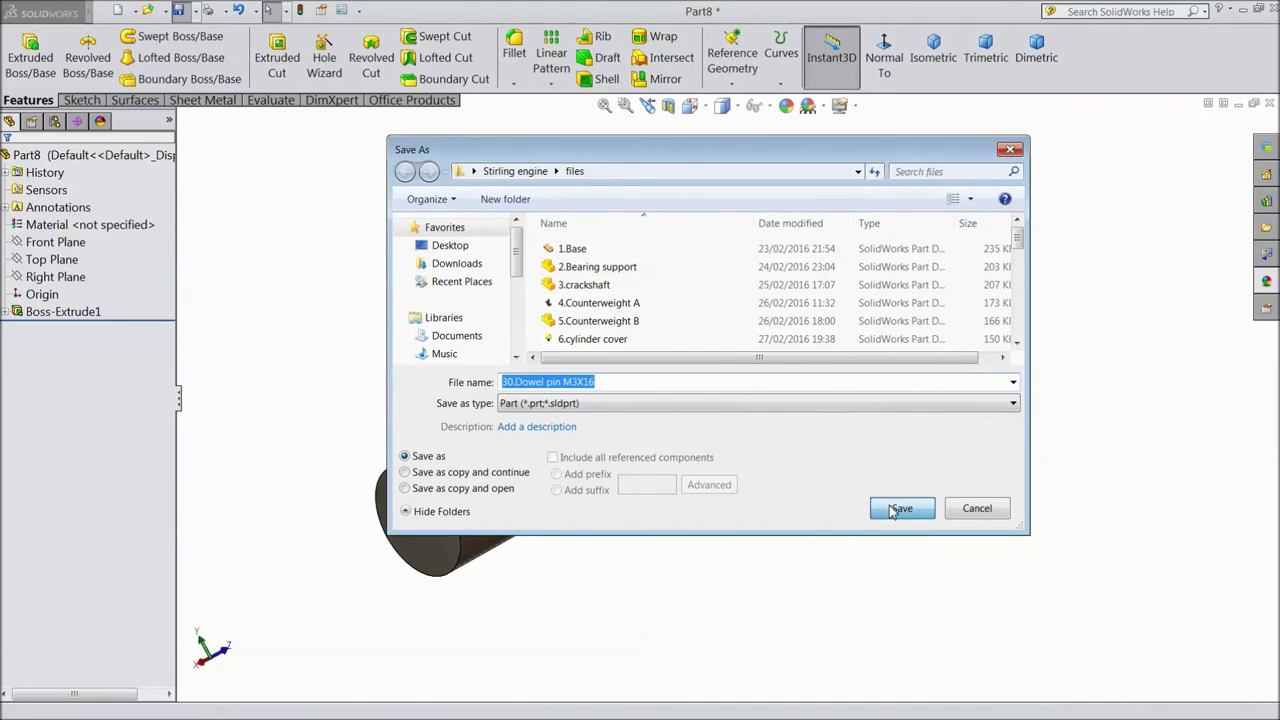